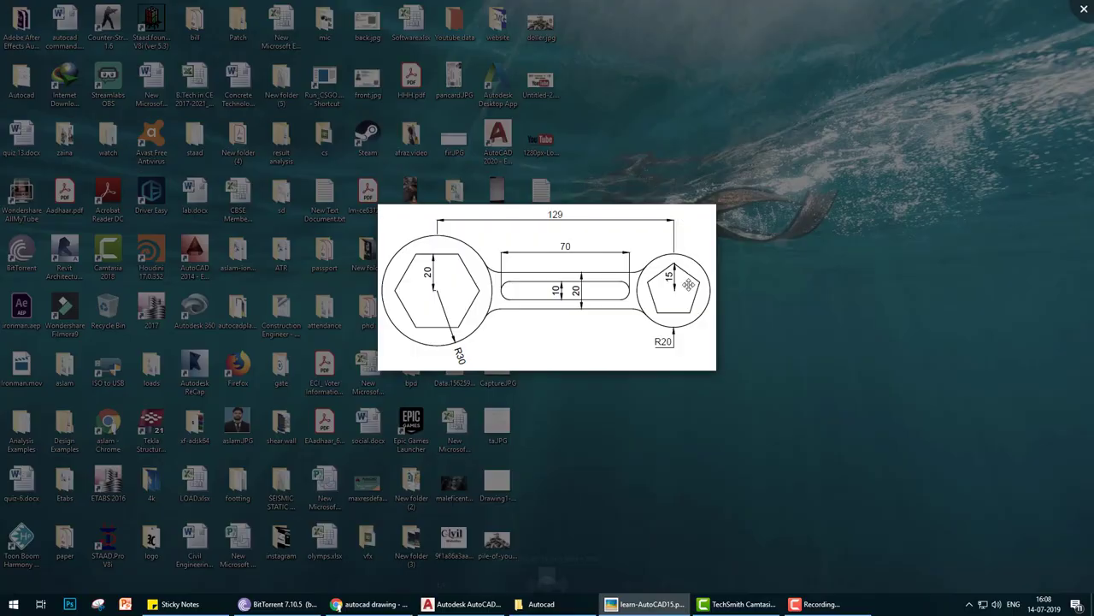
Step: Zoom into the spanner reference and mark the 20 dimension, hexagon end as 1, pentagon end as 2
scroll(644, 363, "up", 5)
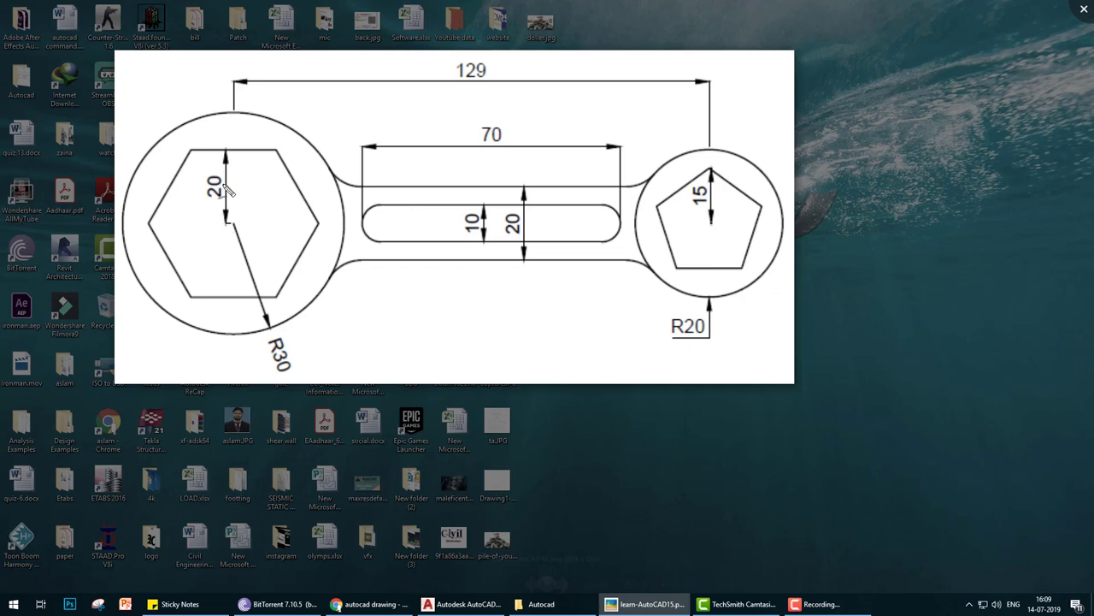
left_click_drag(207, 174, 182, 163)
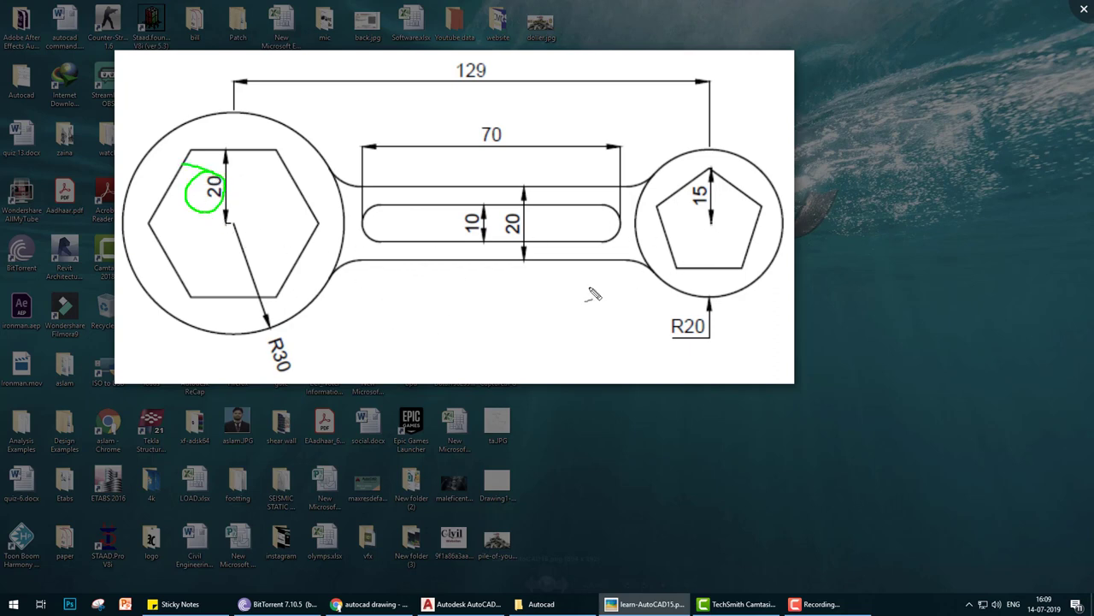
mouse_move(253, 236)
left_mouse_down()
mouse_move(268, 258)
mouse_move(285, 258)
left_mouse_up()
mouse_move(695, 243)
left_mouse_down()
mouse_move(701, 282)
mouse_move(774, 274)
left_mouse_up()
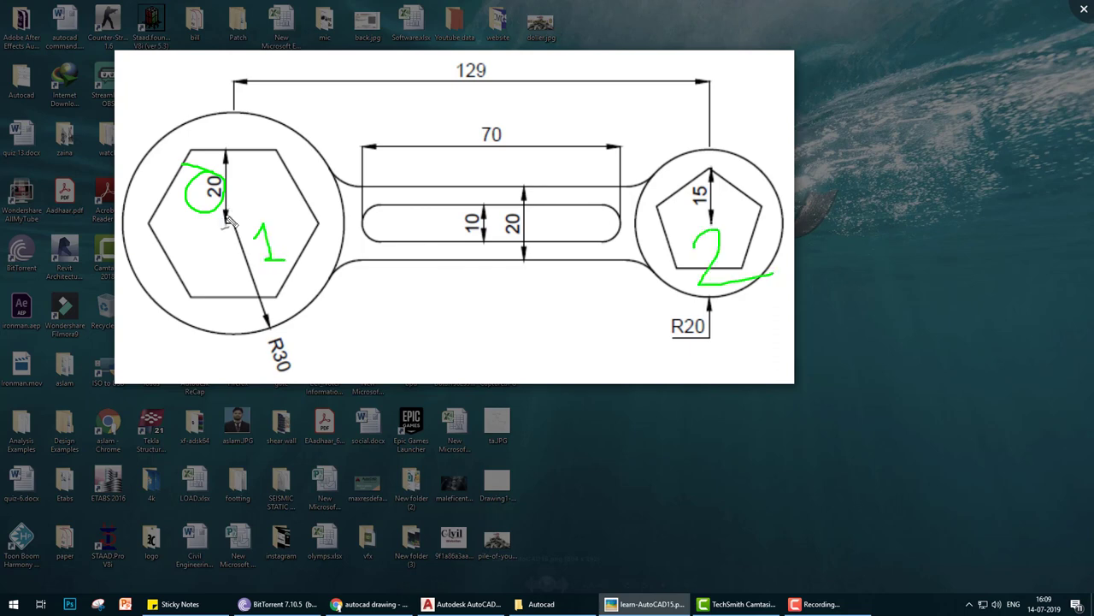
left_click_drag(185, 150, 285, 150)
Step: Add marks over the pentagon end, then clear the annotations and switch to AutoCAD
left_click_drag(723, 219, 715, 237)
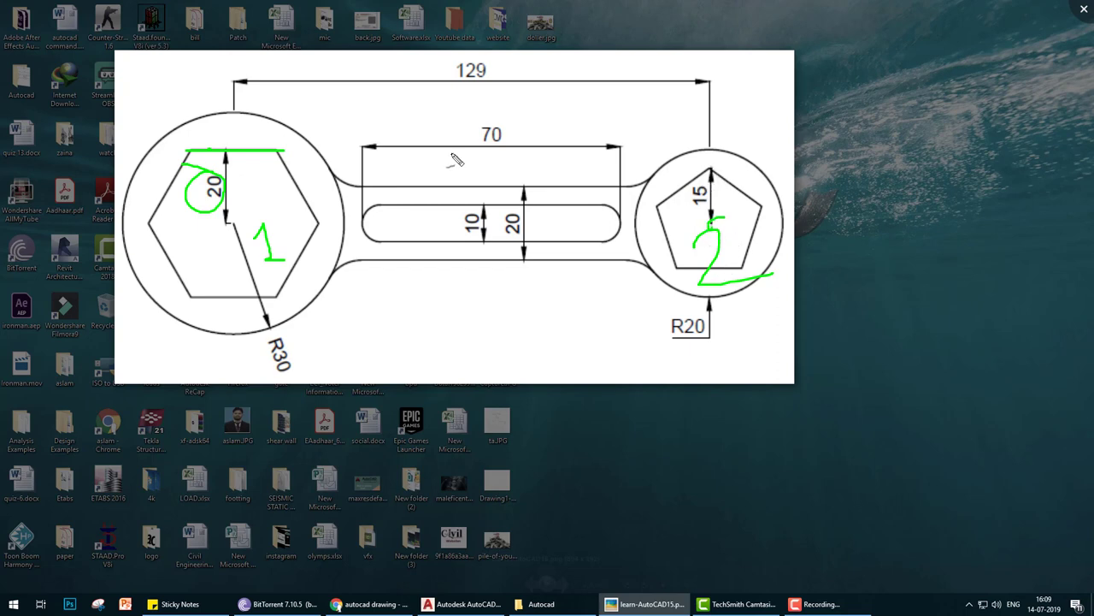
left_click_drag(214, 214, 259, 205)
key("Escape")
key("alt+Tab")
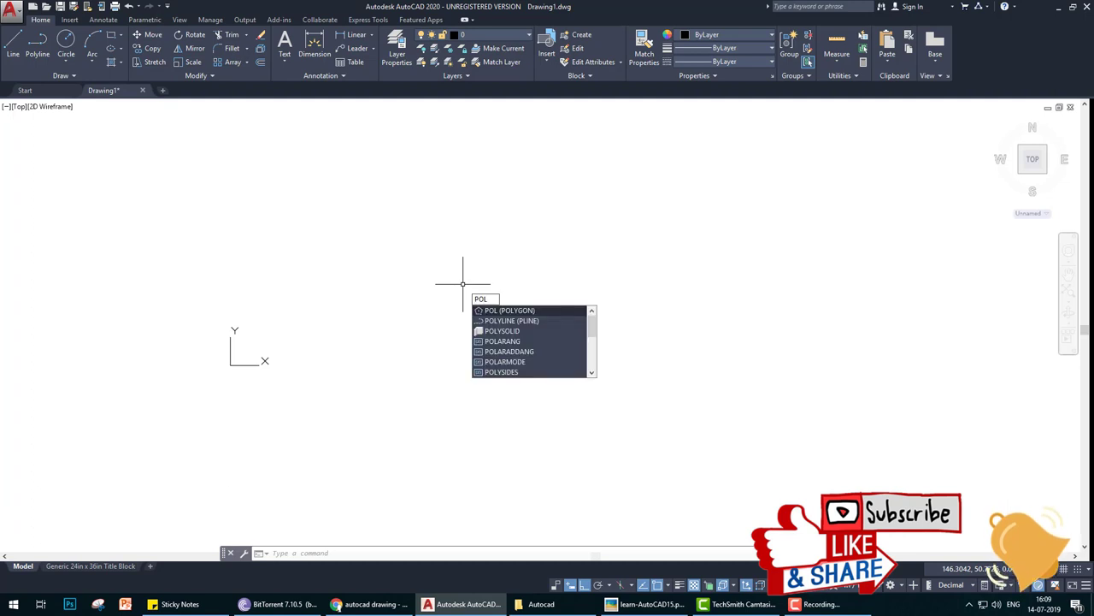
Step: Start a 6-sided polygon and place its centre on the canvas
key("Return")
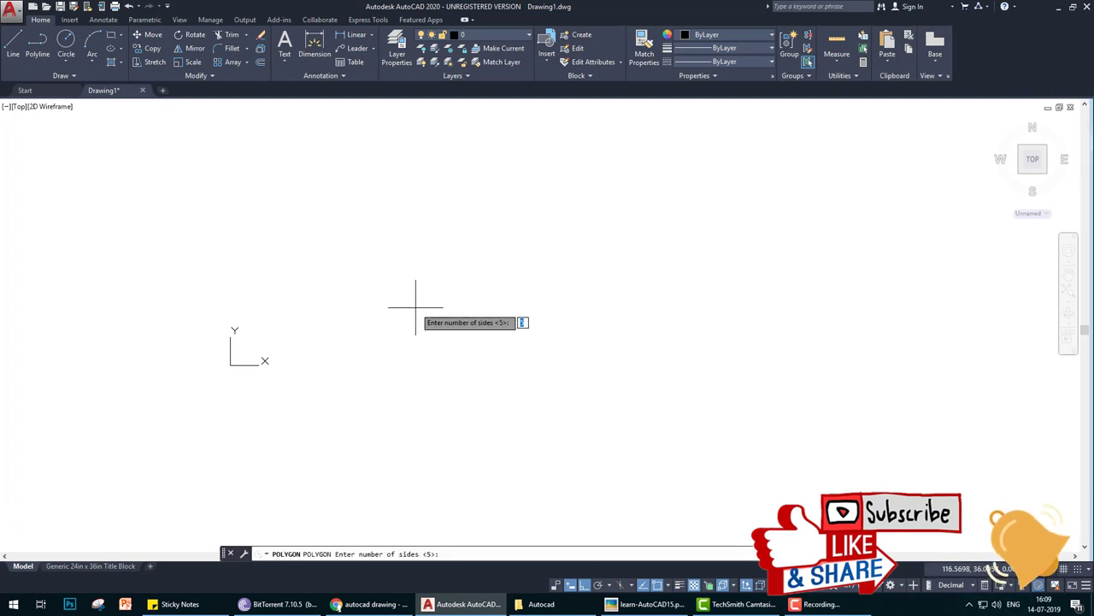
left_click(657, 606)
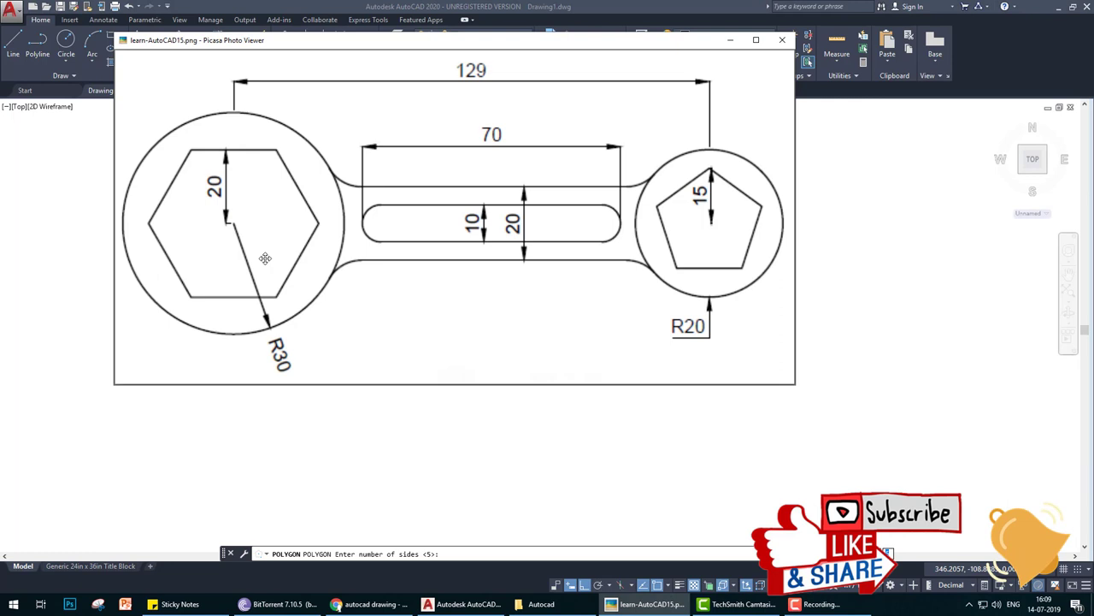
left_click(453, 410)
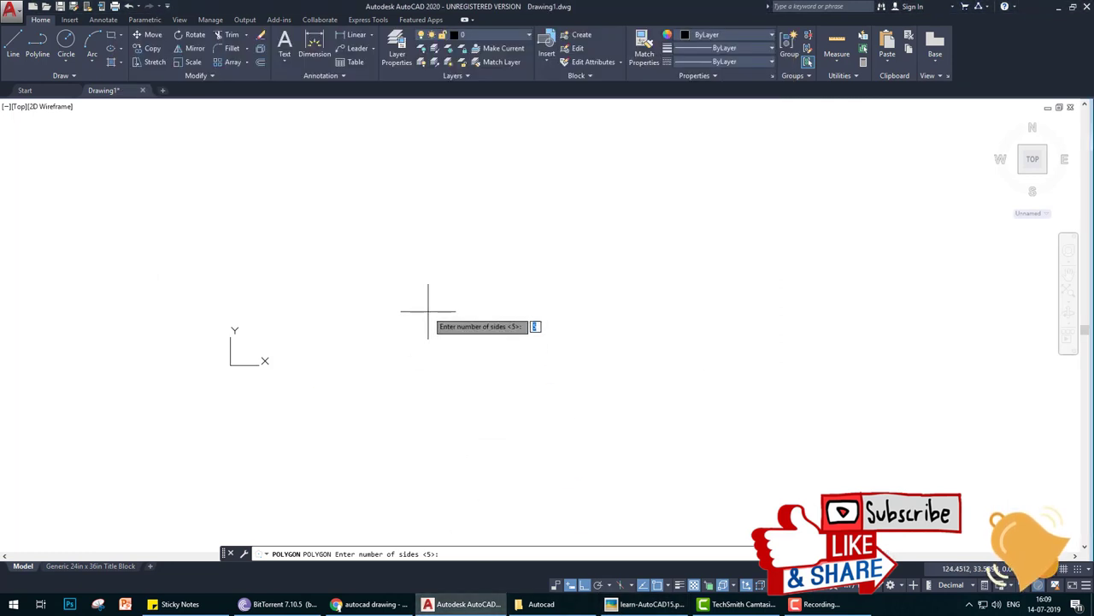
key("Return")
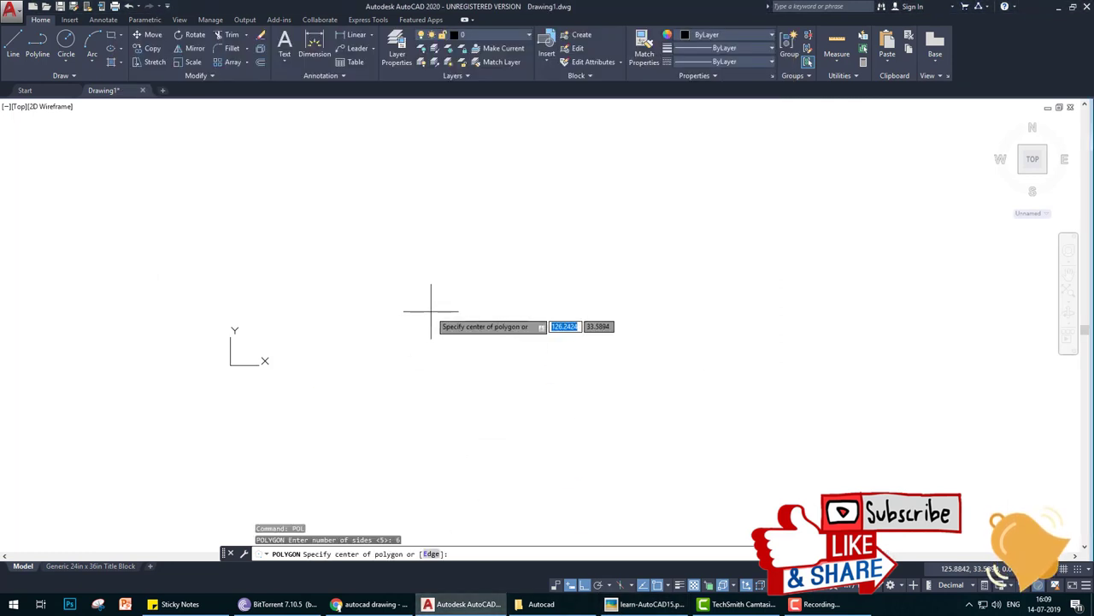
left_click(372, 286)
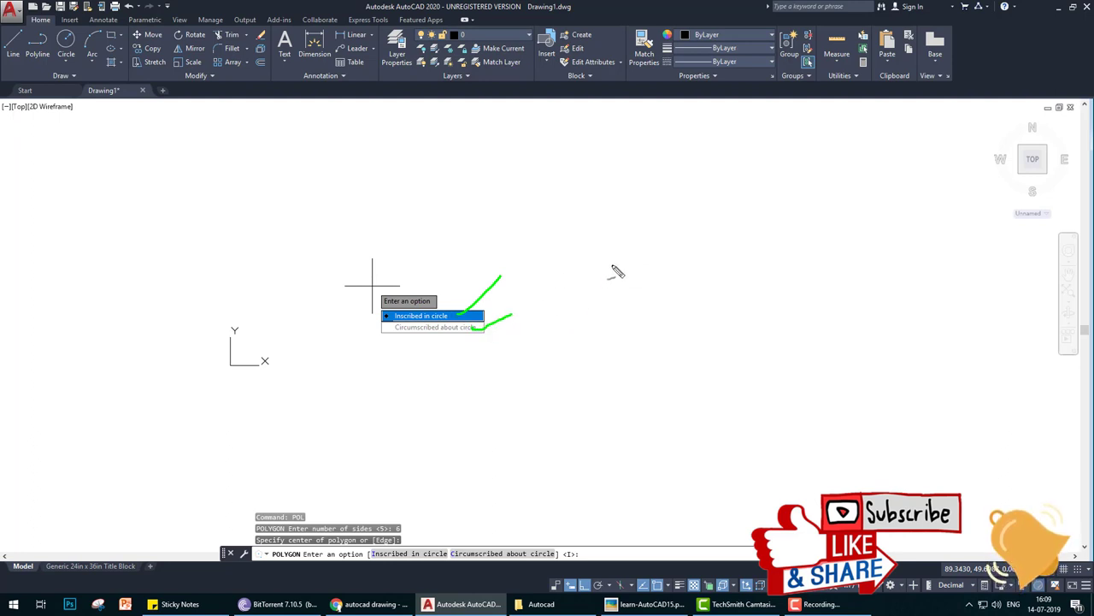
Step: Sketch on screen to explain the inscribed versus circumscribed polygon sizing options
mouse_move(637, 221)
left_mouse_down()
mouse_move(594, 283)
mouse_move(620, 393)
left_mouse_up()
mouse_move(642, 224)
left_mouse_down()
mouse_move(706, 258)
mouse_move(730, 341)
left_mouse_up()
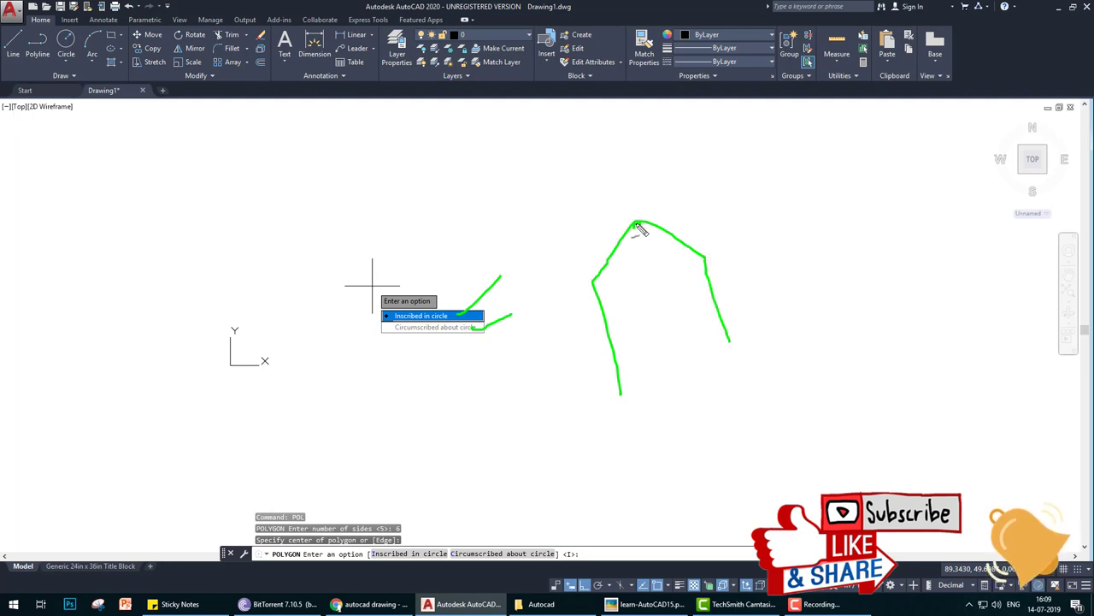
left_click_drag(637, 224, 659, 308)
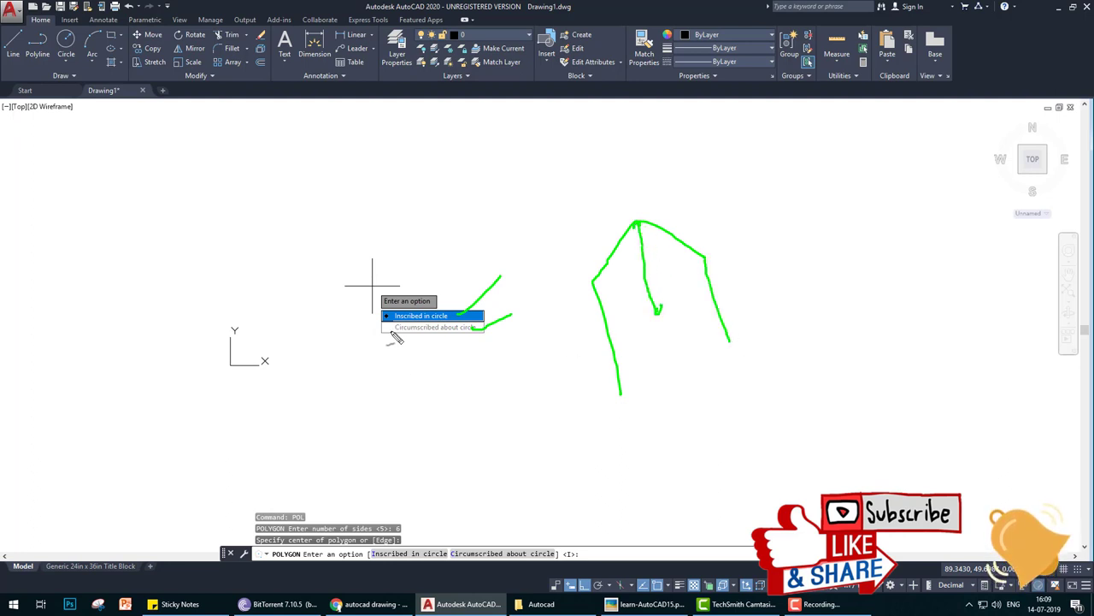
left_click_drag(393, 332, 340, 367)
mouse_move(397, 436)
left_mouse_down()
mouse_move(531, 354)
mouse_move(611, 407)
left_mouse_up()
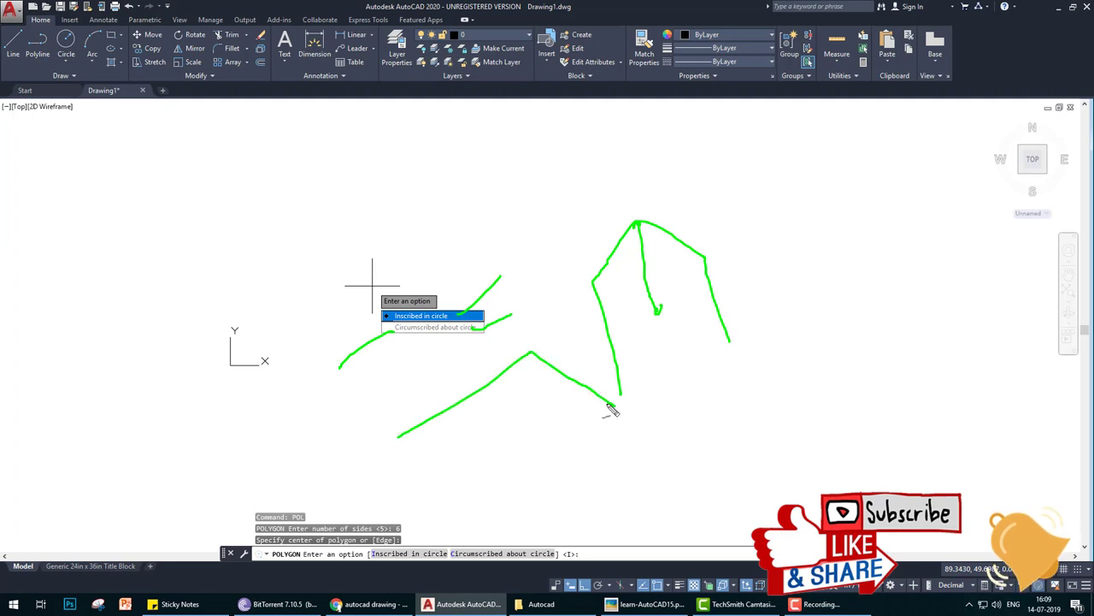
mouse_move(397, 438)
left_mouse_down()
mouse_move(414, 494)
mouse_move(390, 506)
left_mouse_up()
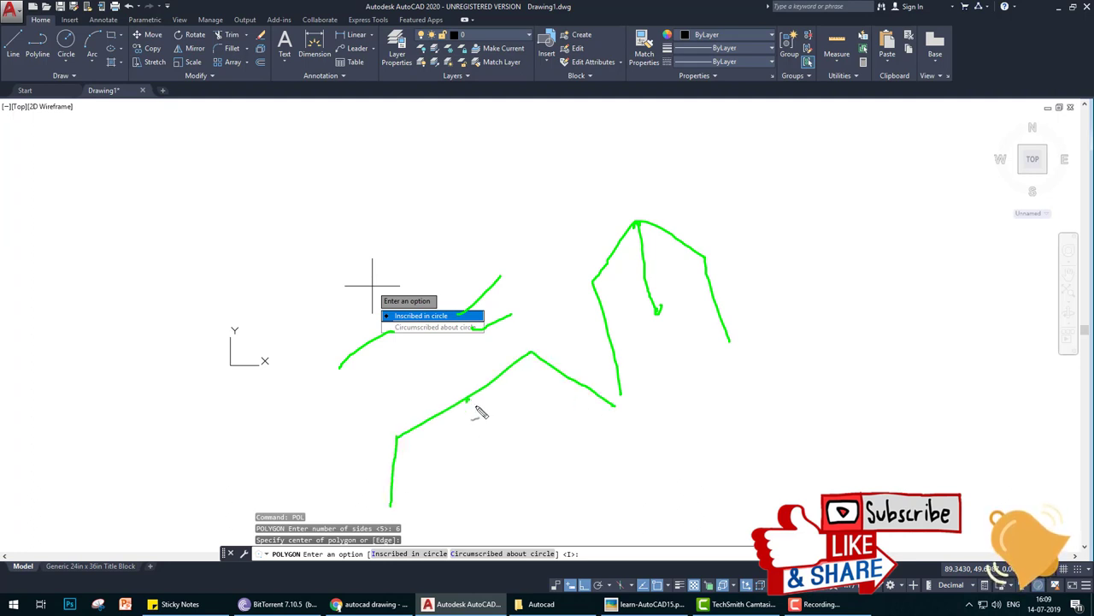
left_click_drag(467, 398, 530, 475)
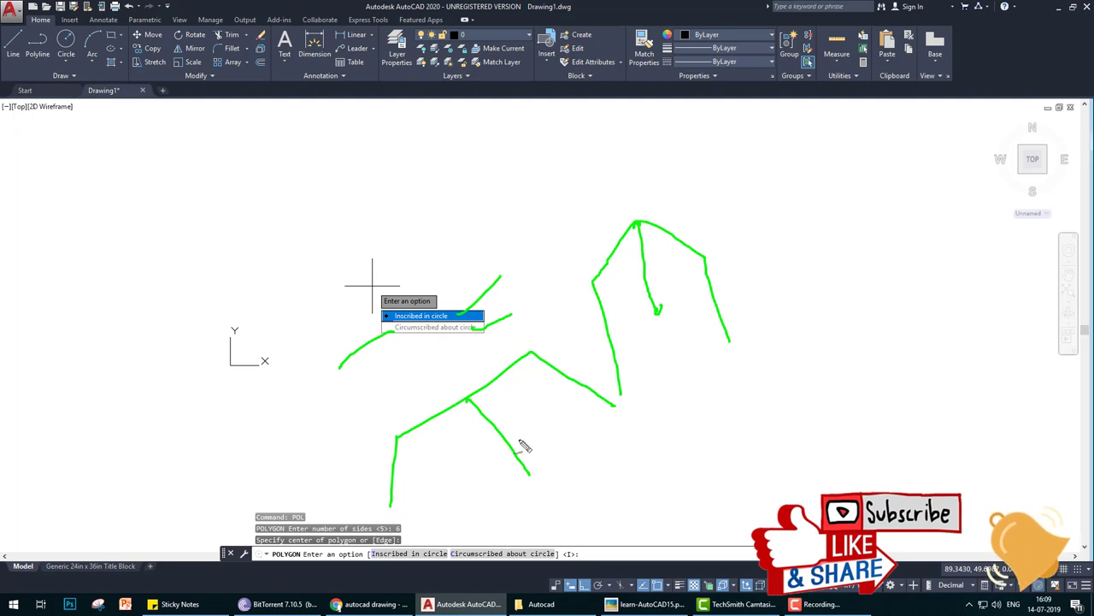
Step: Make the hexagon circumscribed about a circle of radius 20
left_click(435, 328)
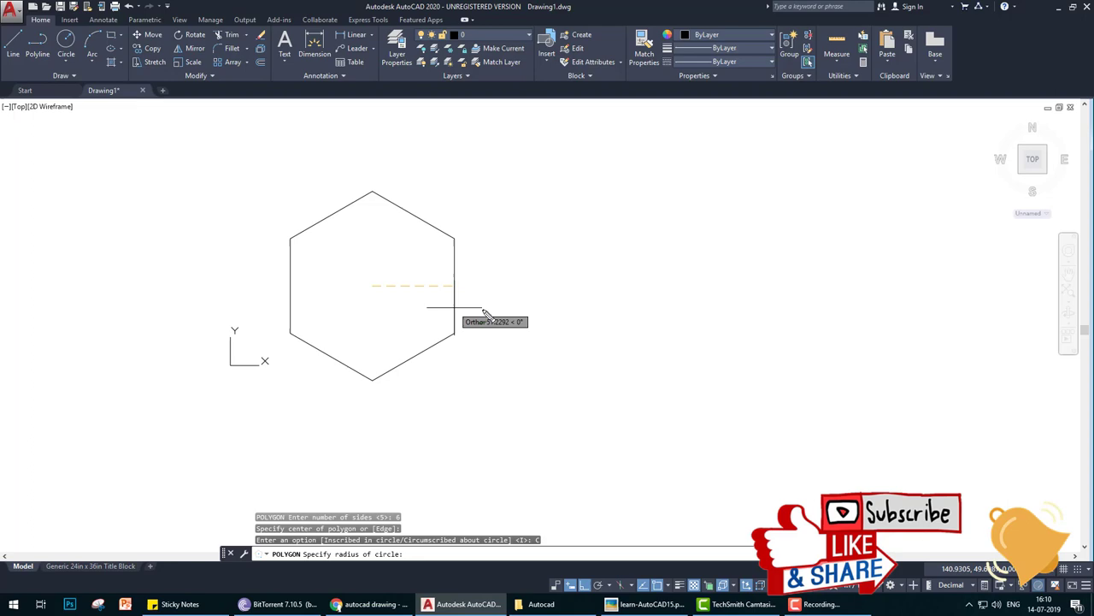
left_click_drag(374, 288, 450, 291)
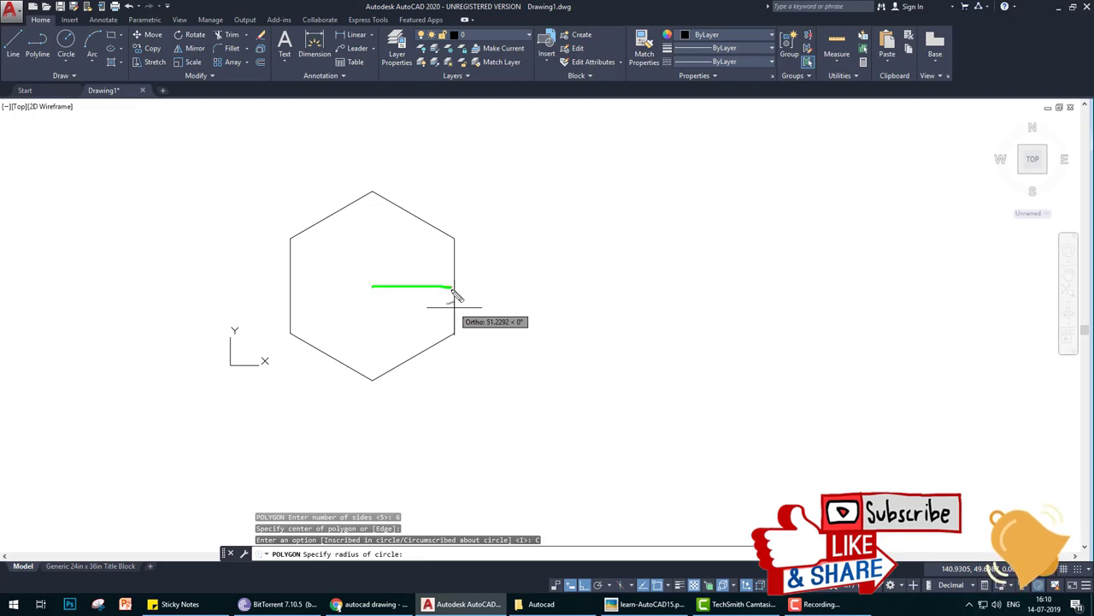
left_click(648, 603)
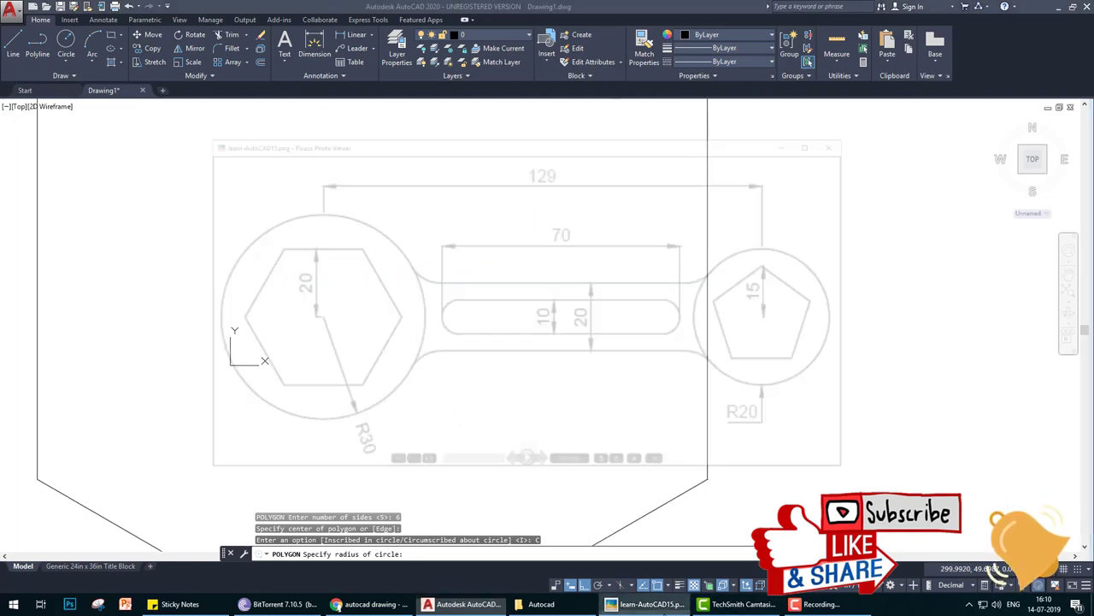
left_click(647, 604)
type("20")
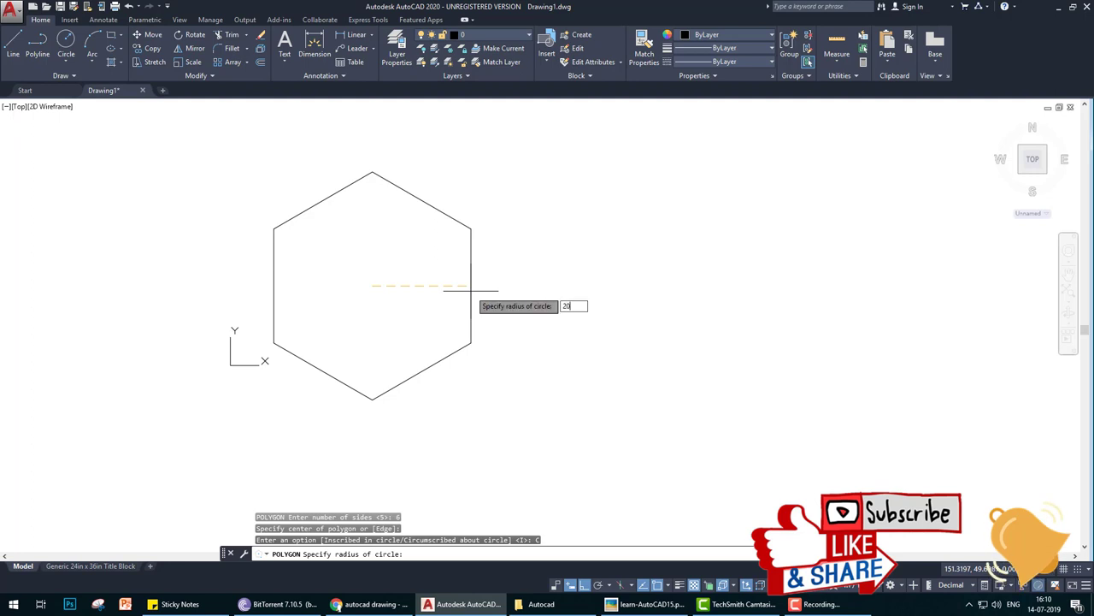
key("Return")
scroll(379, 293, "up", 4)
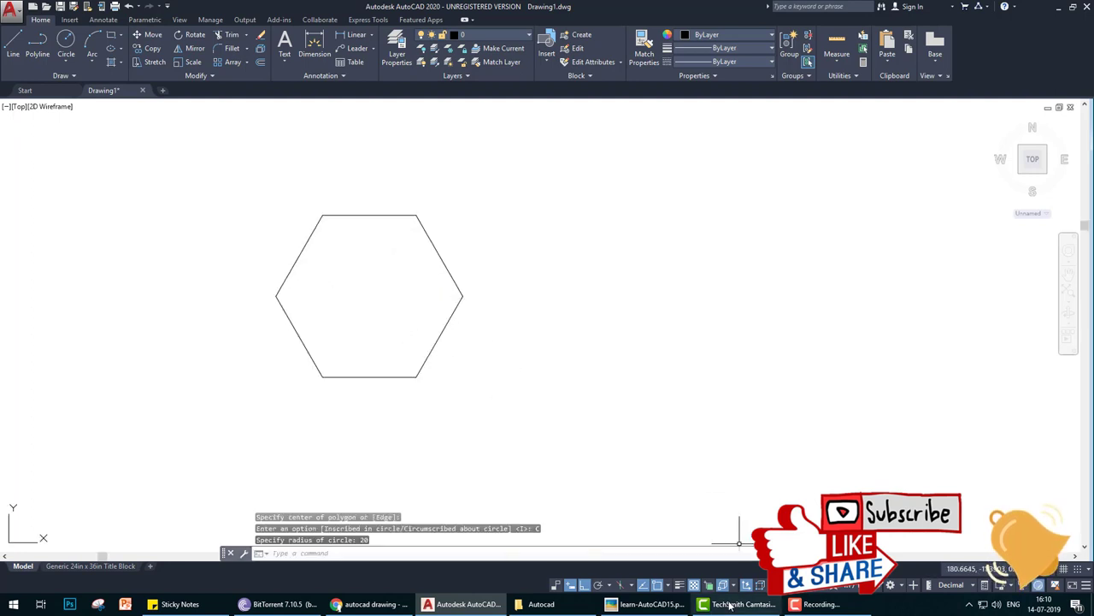
Step: Draw a radius-30 circle concentric with the hexagon
left_click(666, 606)
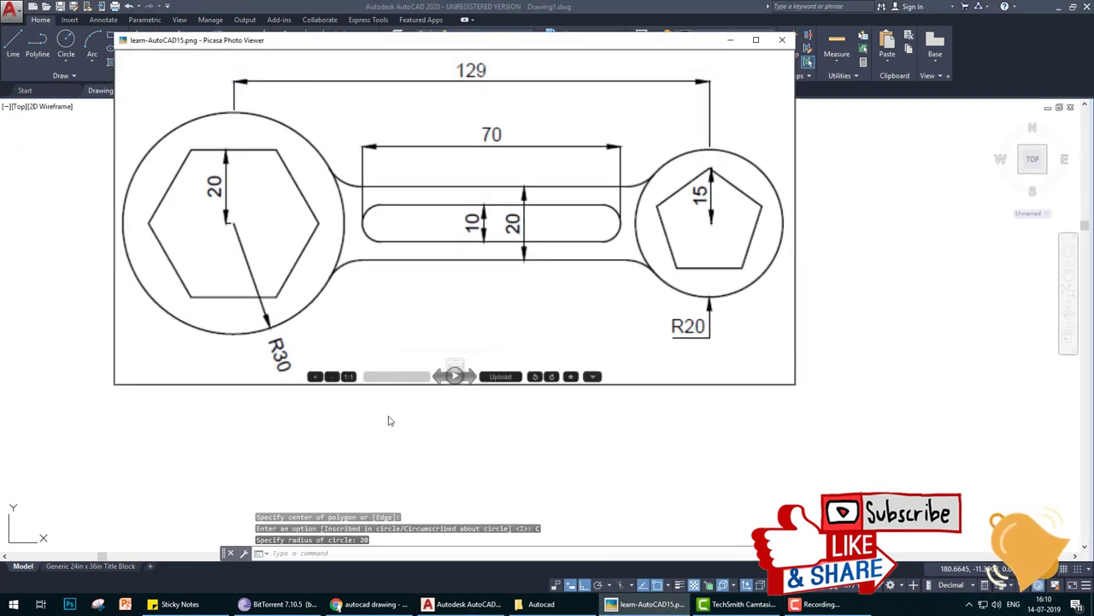
left_click(650, 604)
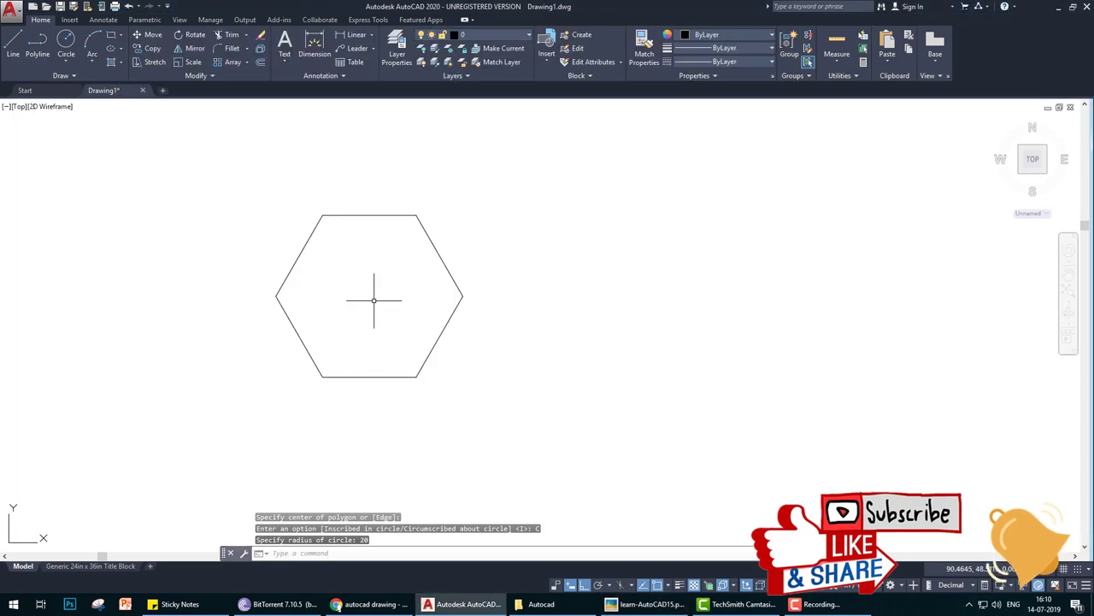
type("c")
key("Return")
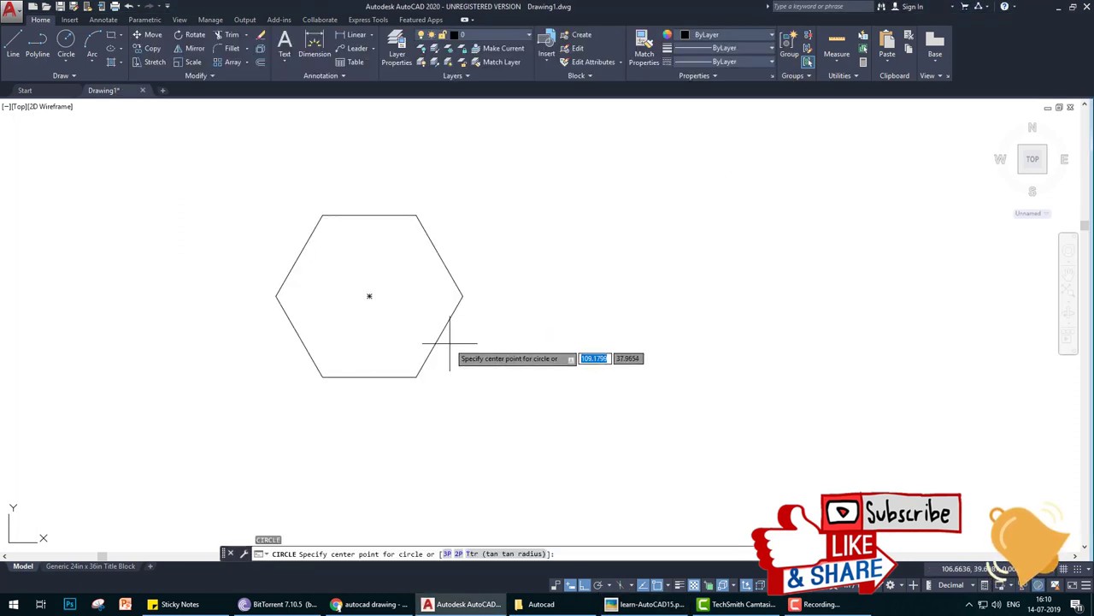
left_click(369, 296)
type("30")
key("Return")
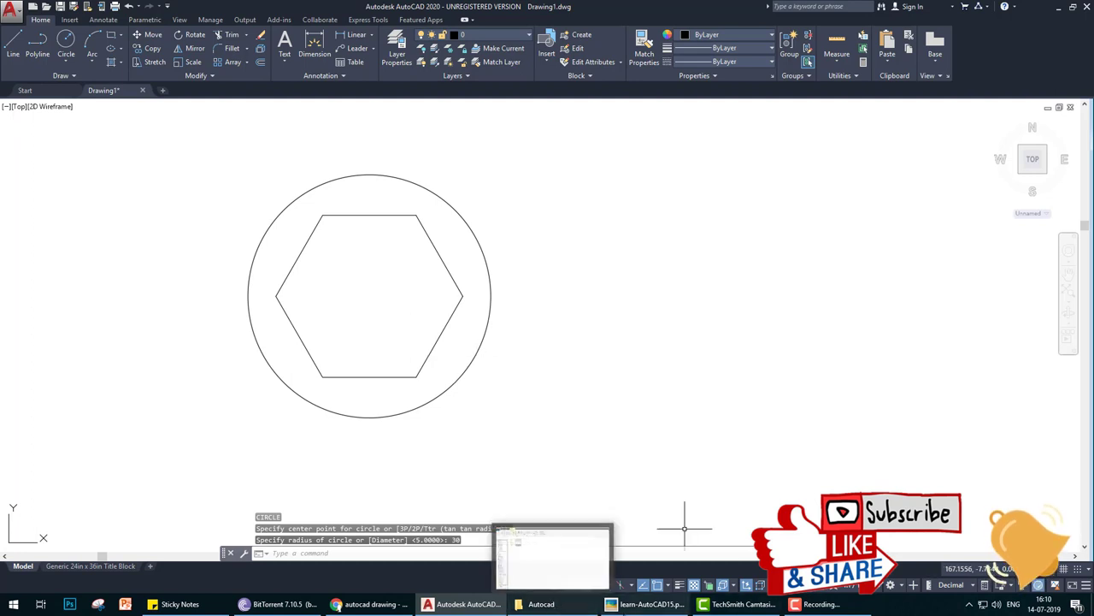
Step: Draw a 129-long horizontal centre line from the hexagon's centre
left_click(647, 604)
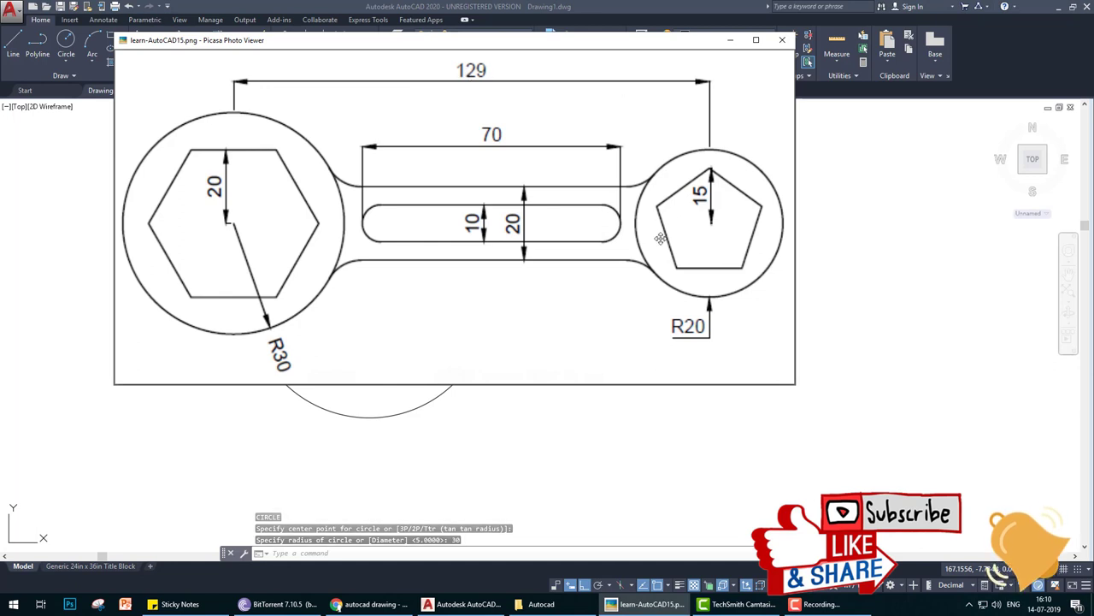
left_click(440, 605)
type("l")
key("Return")
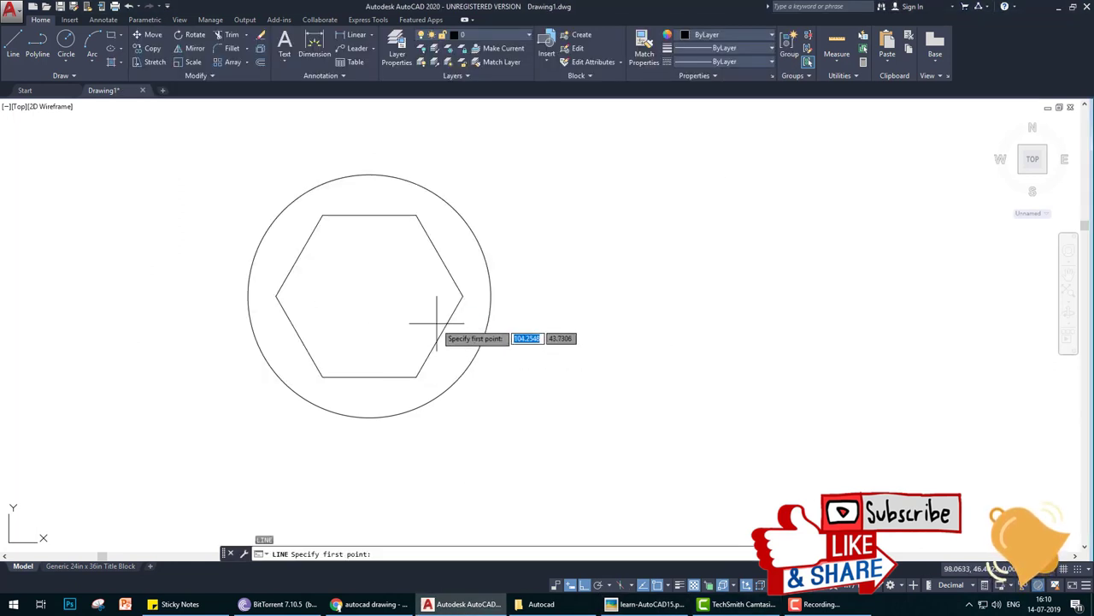
left_click(369, 296)
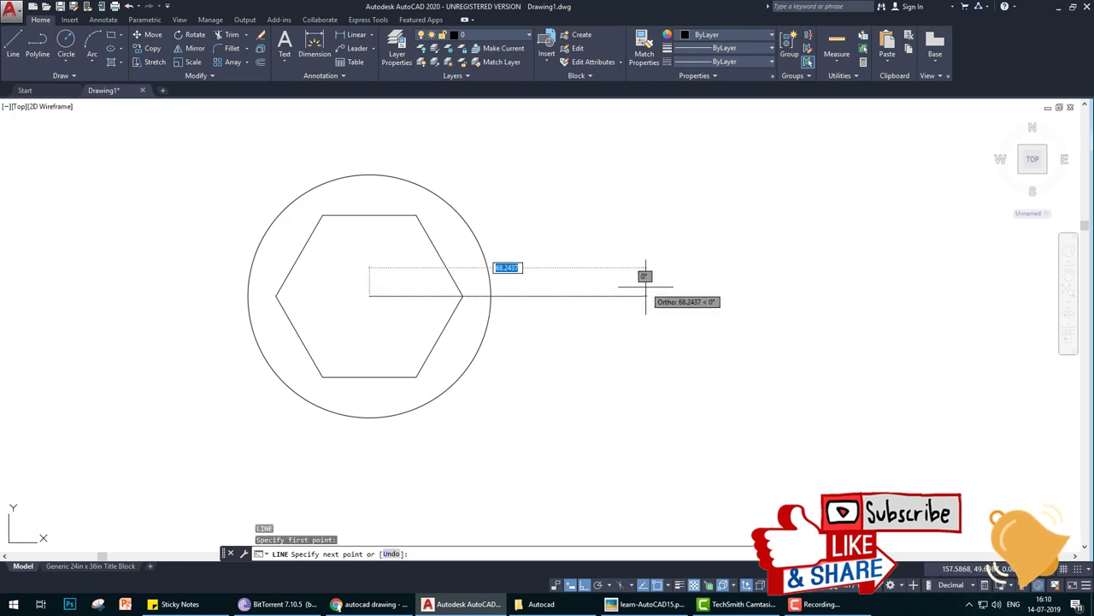
type("19")
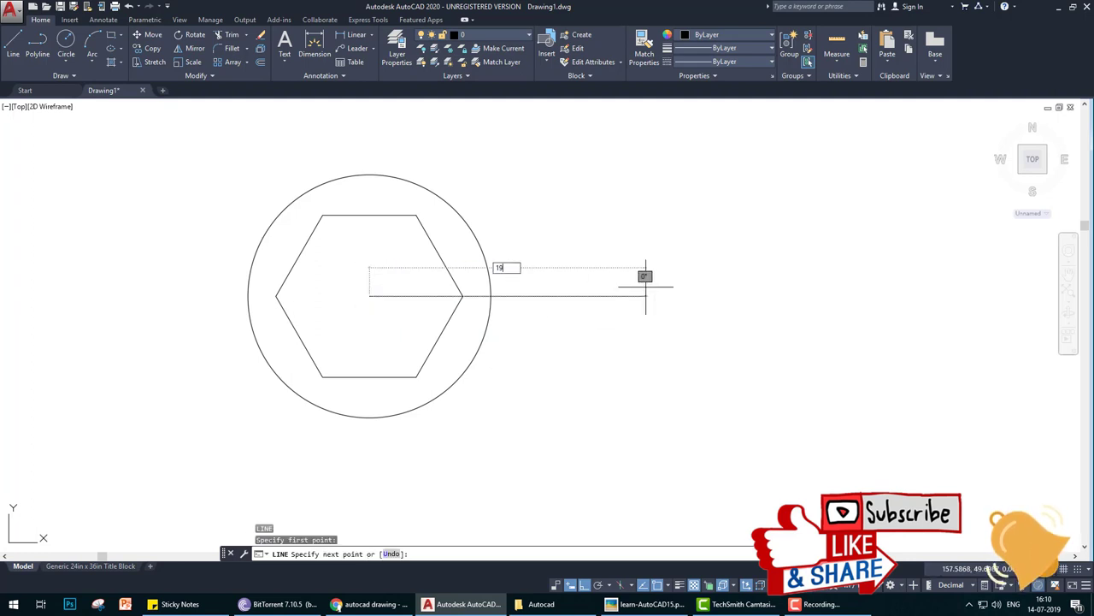
key("Return")
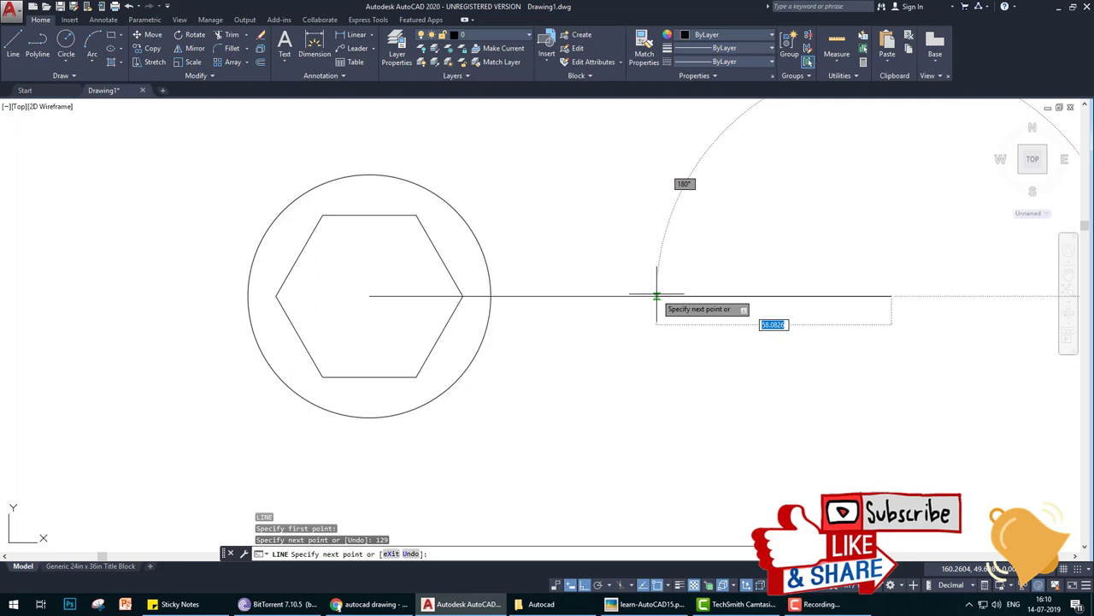
key("Return")
middle_click_drag(726, 342, 567, 362)
Step: Draw a 5-sided polygon inscribed at radius 15 on the centre line's right end
type("po")
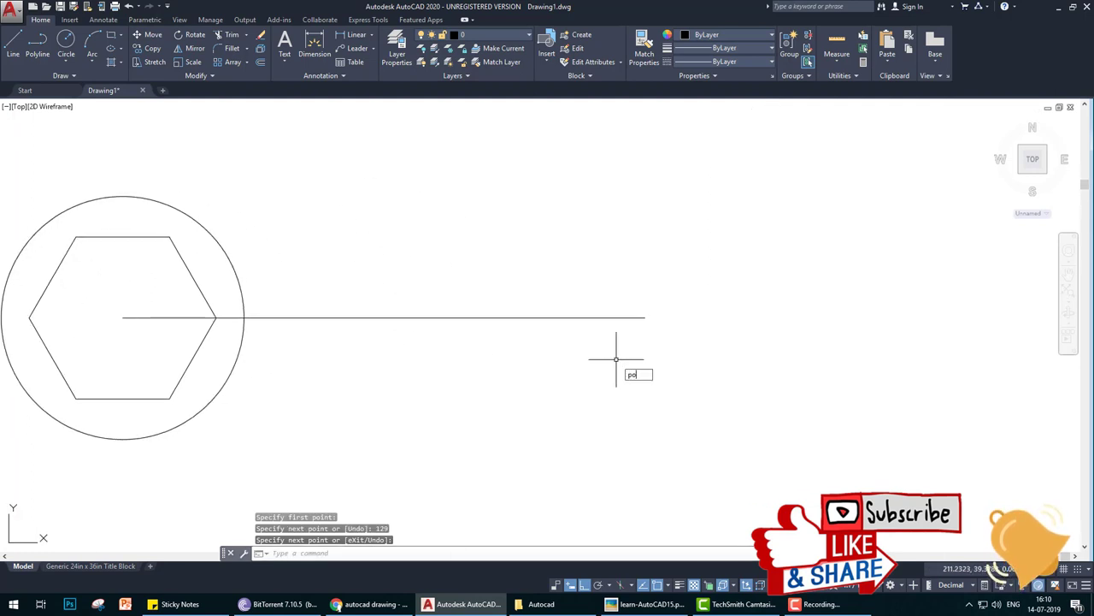
type("l")
key("Return")
left_click(648, 604)
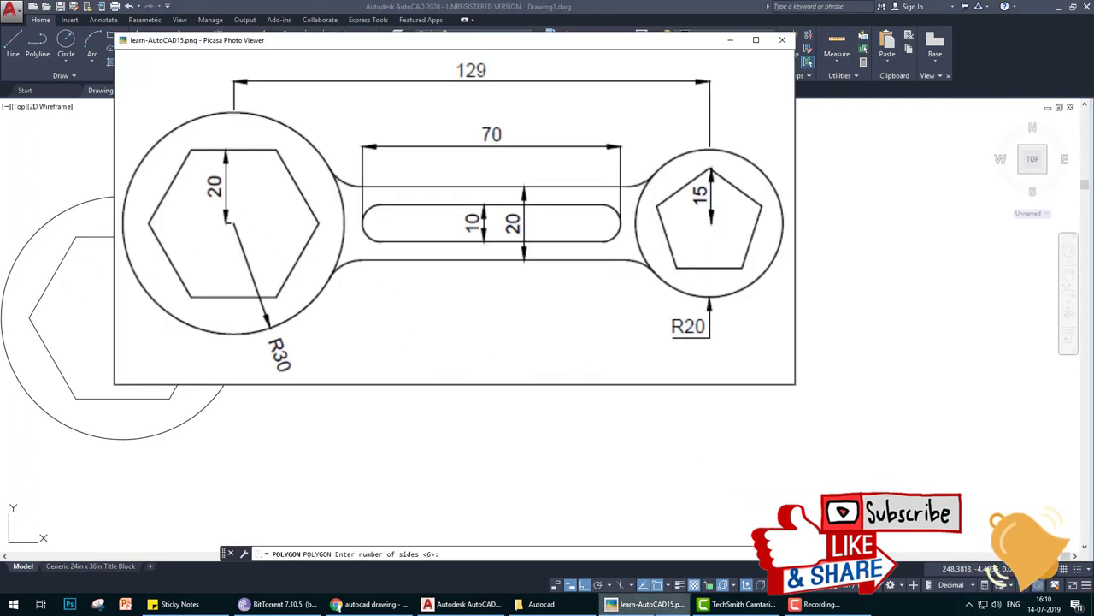
left_click(647, 604)
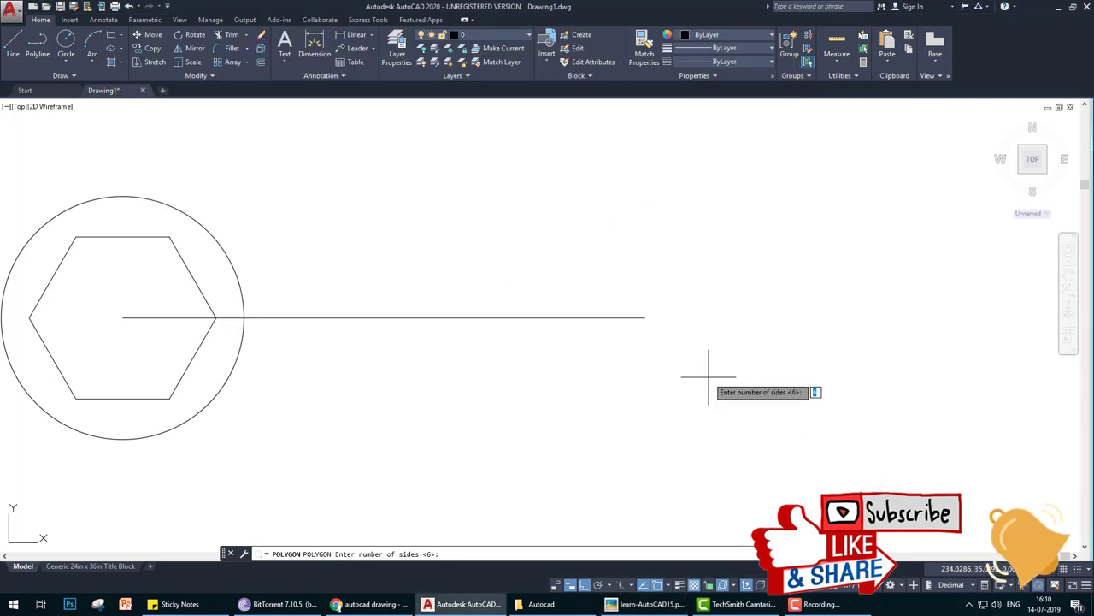
type("5")
key("Return")
left_click(645, 318)
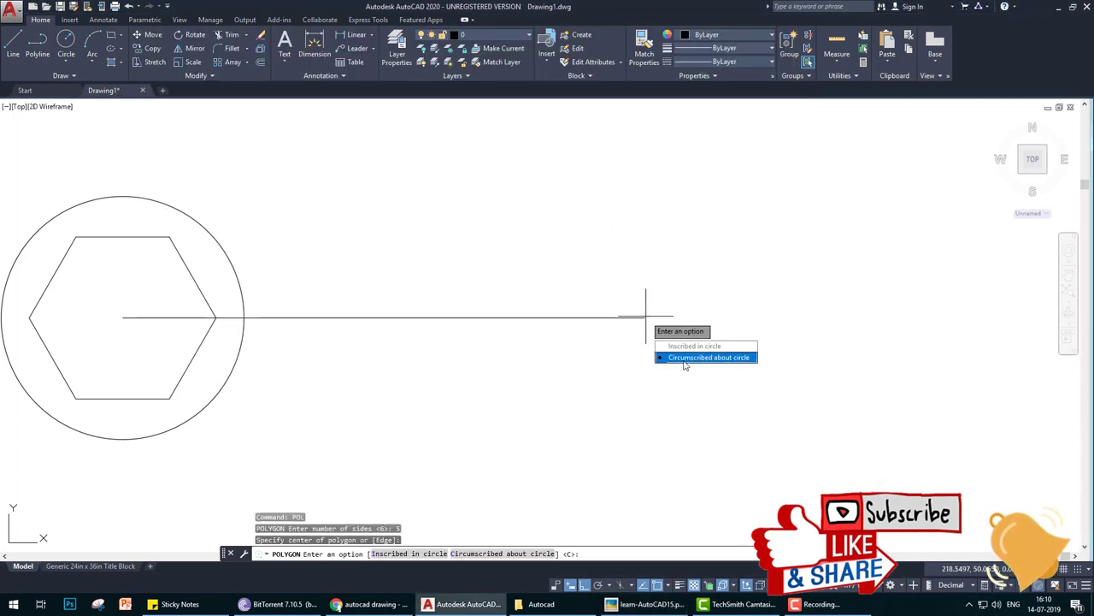
left_click(695, 345)
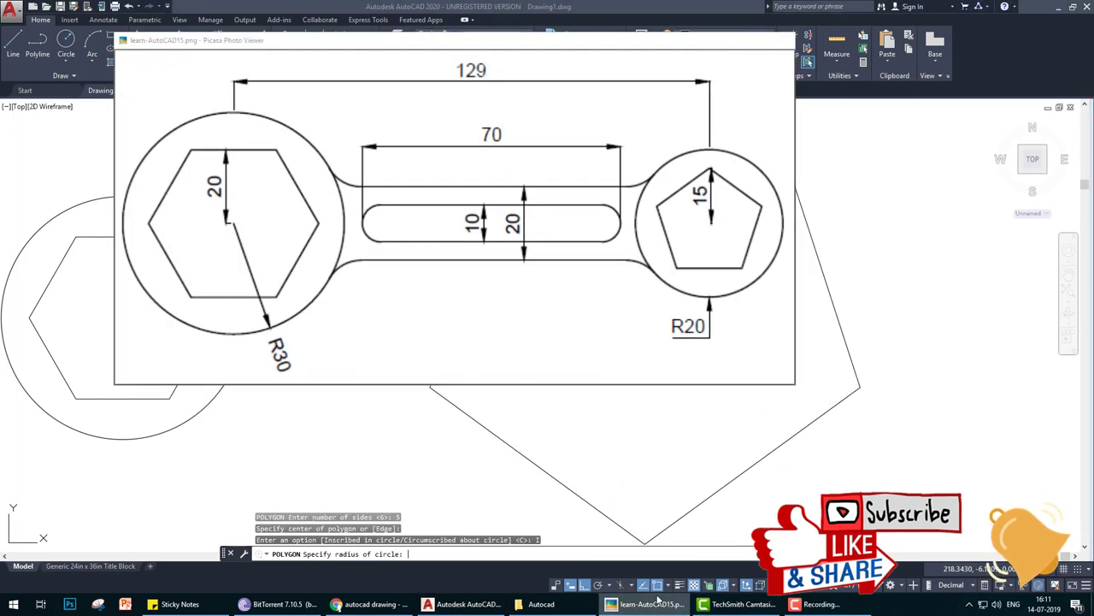
type("15")
key("Return")
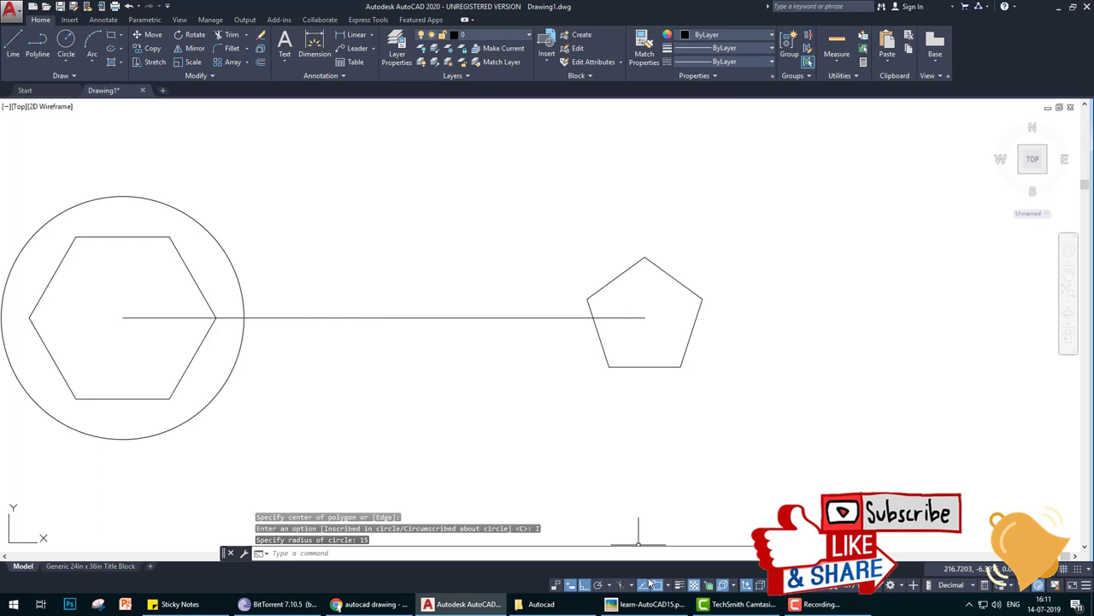
Step: Draw a circle at the pentagon's centre with the default radius, then undo it
left_click(647, 604)
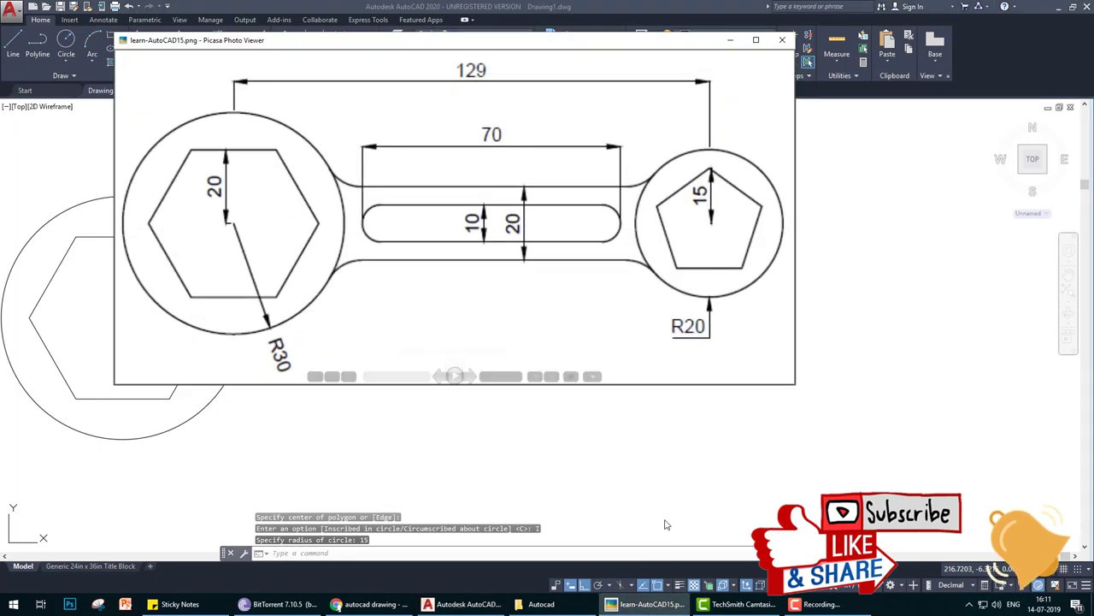
left_click(650, 607)
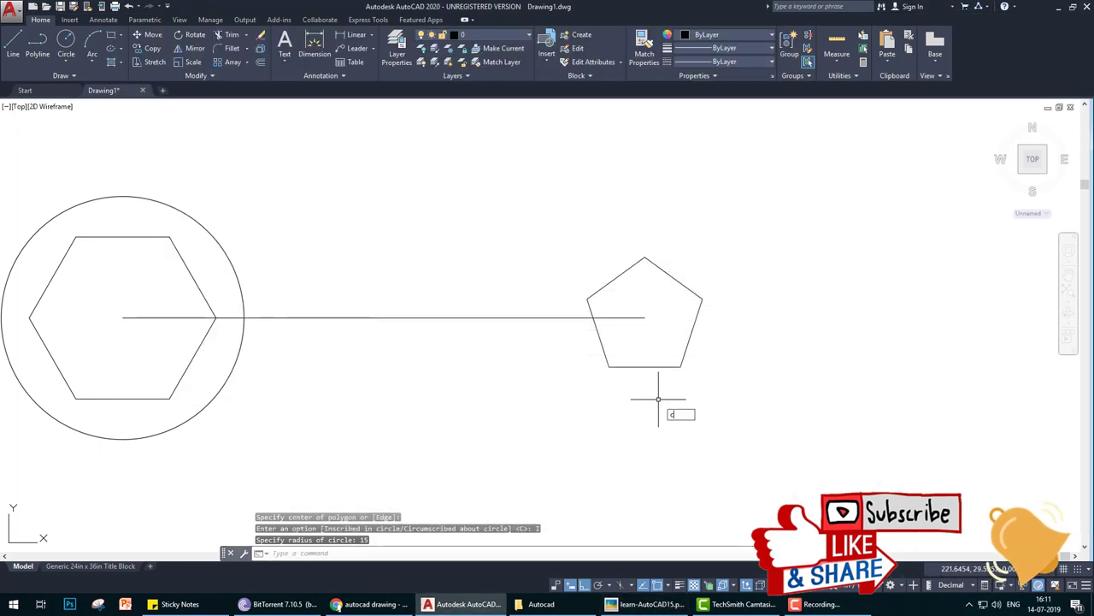
type("c")
key("Return")
left_click(645, 317)
right_click(645, 318)
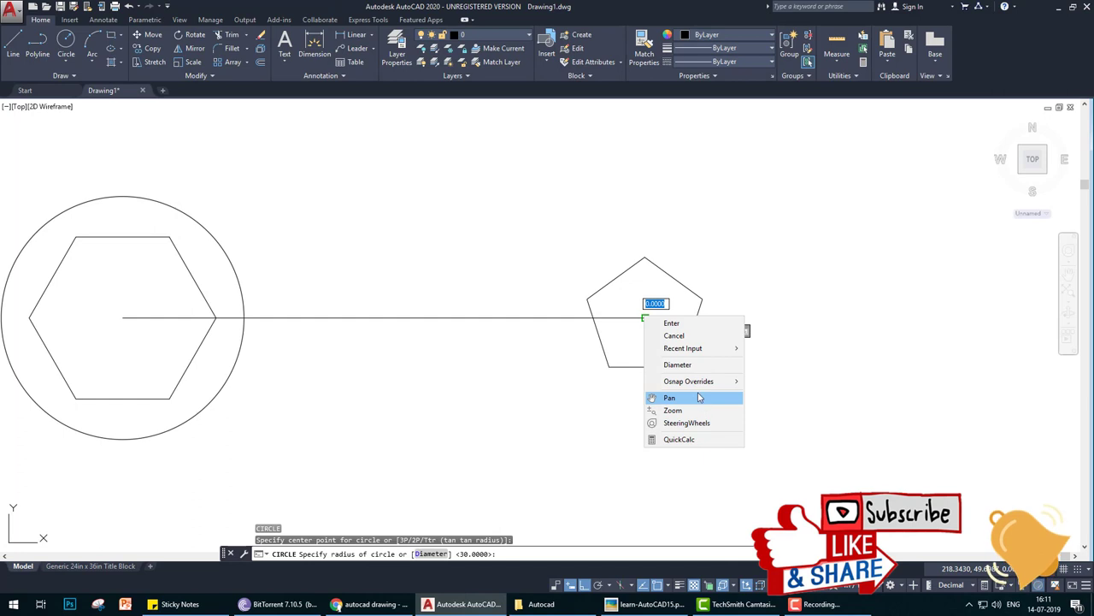
left_click(682, 327)
key("ctrl+z")
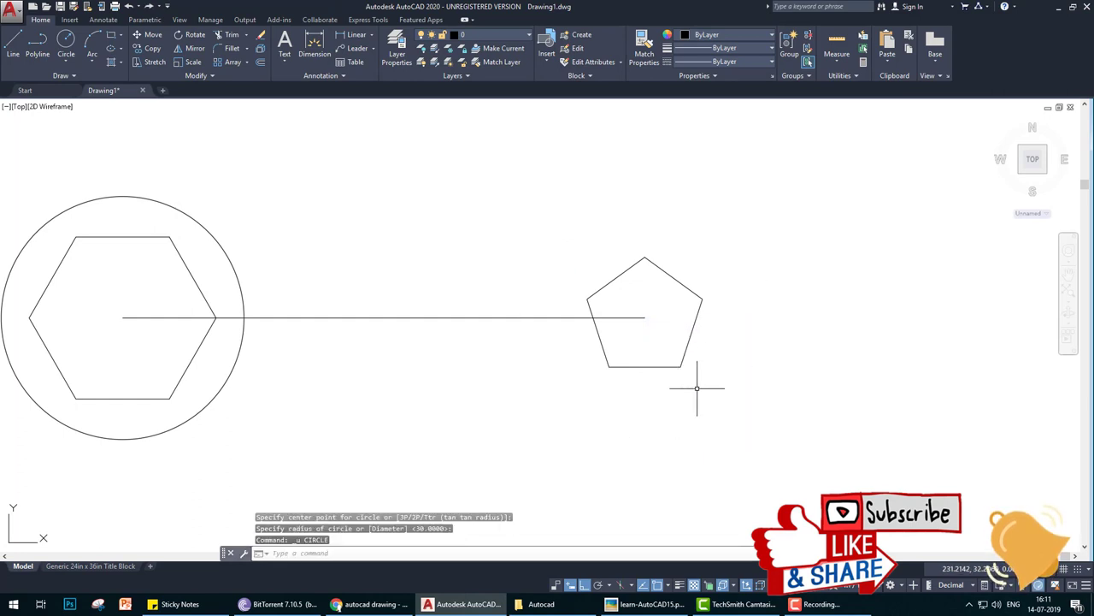
Step: Draw a radius-20 circle concentric with the pentagon
type("c")
key("Return")
left_click(645, 318)
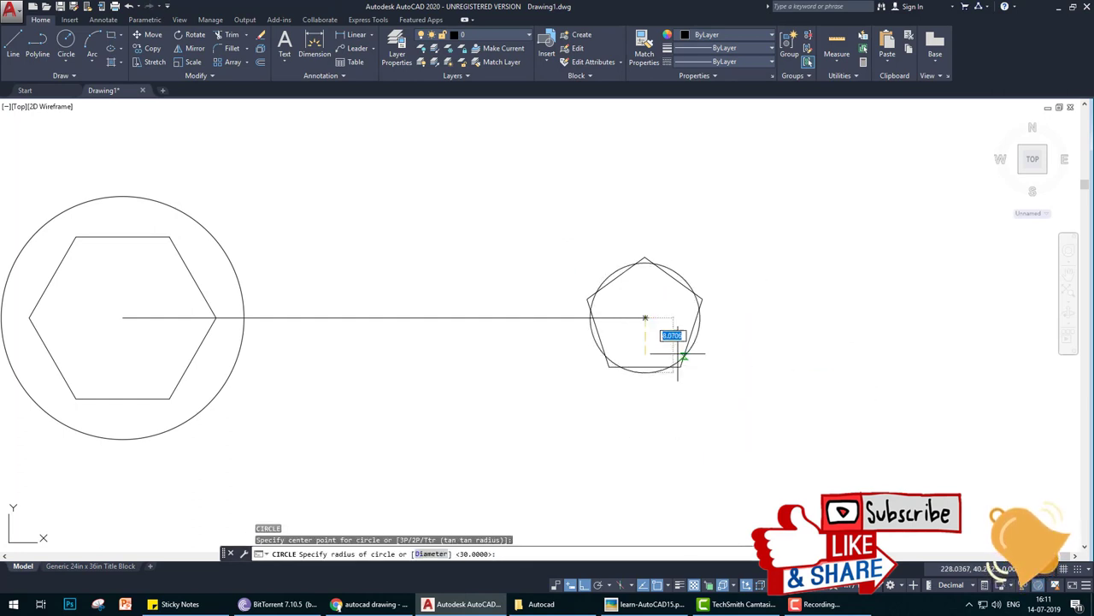
type("20")
key("Return")
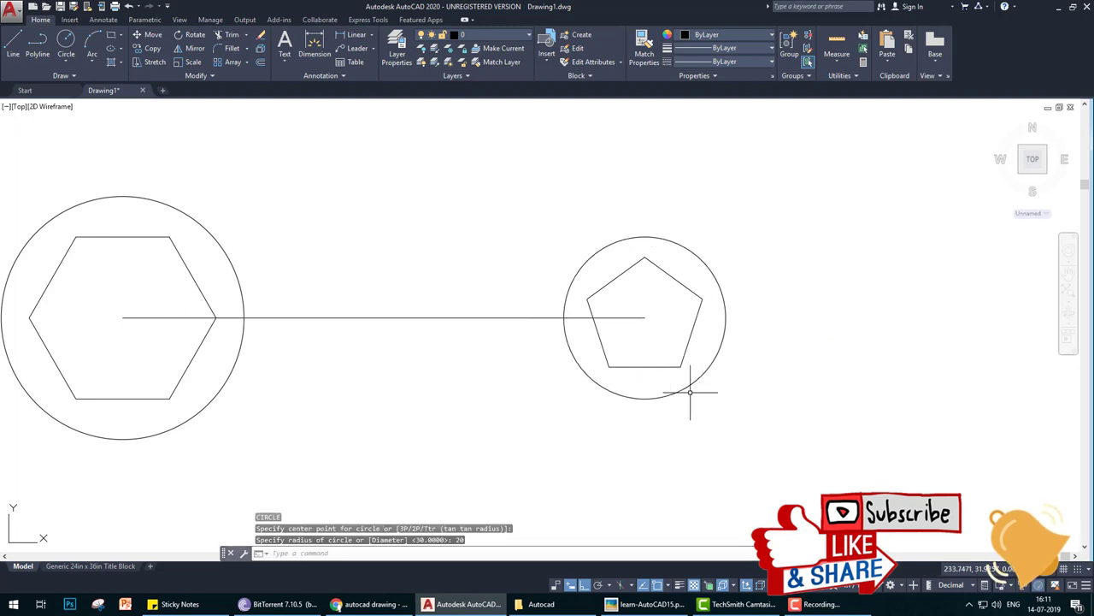
left_click(654, 604)
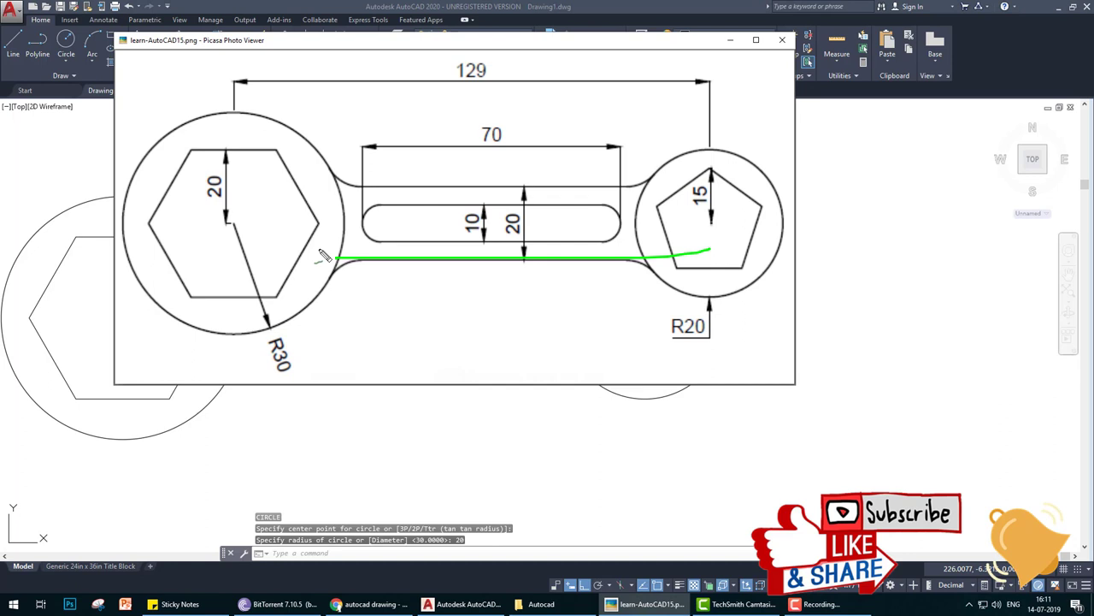
mouse_move(225, 221)
left_mouse_down()
mouse_move(635, 223)
mouse_move(708, 214)
left_mouse_up()
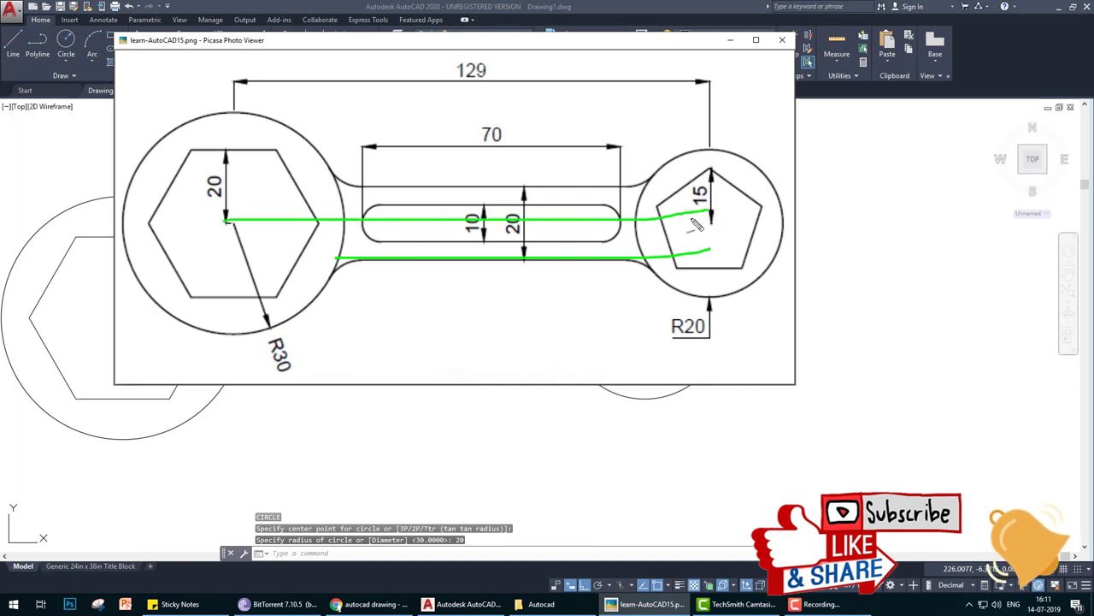
left_click_drag(527, 198, 532, 264)
left_click_drag(557, 227, 558, 248)
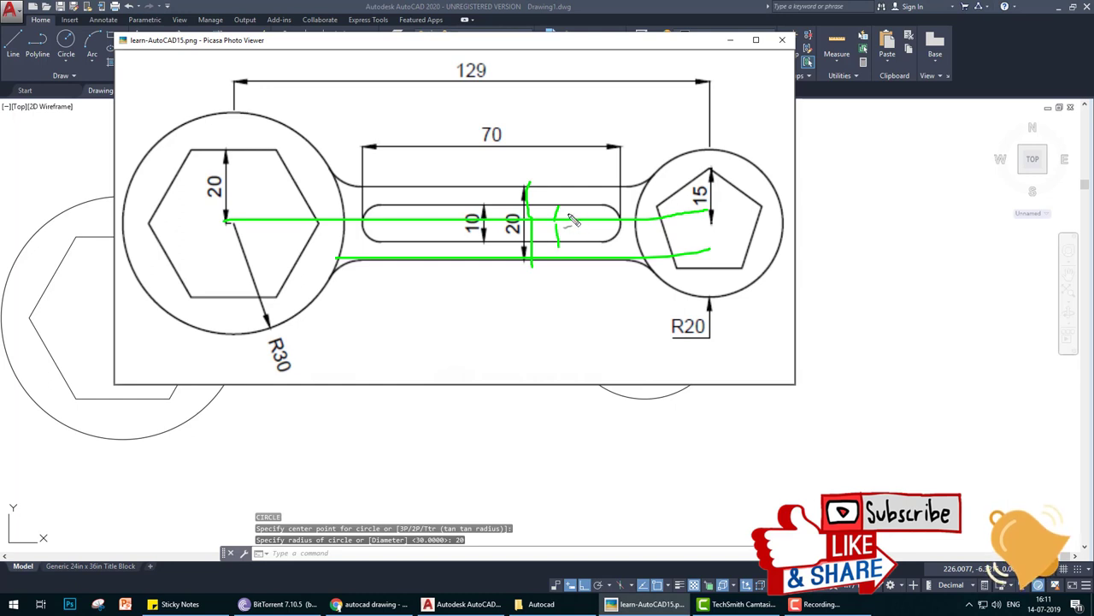
Step: Offset the centre line 10 units above and below
left_click(462, 604)
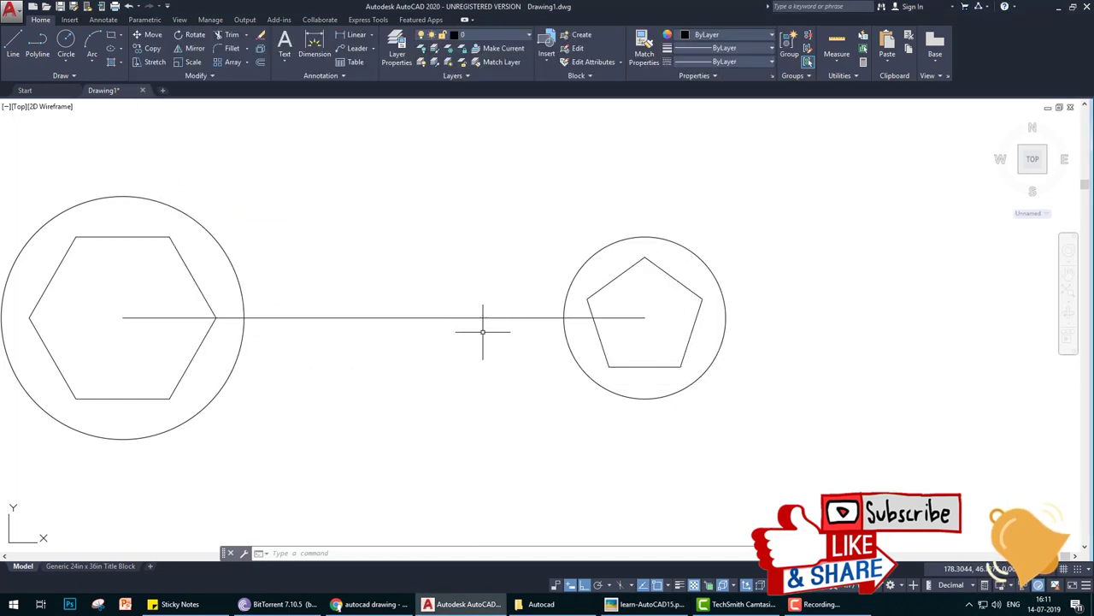
type("o")
key("Return")
type("1")
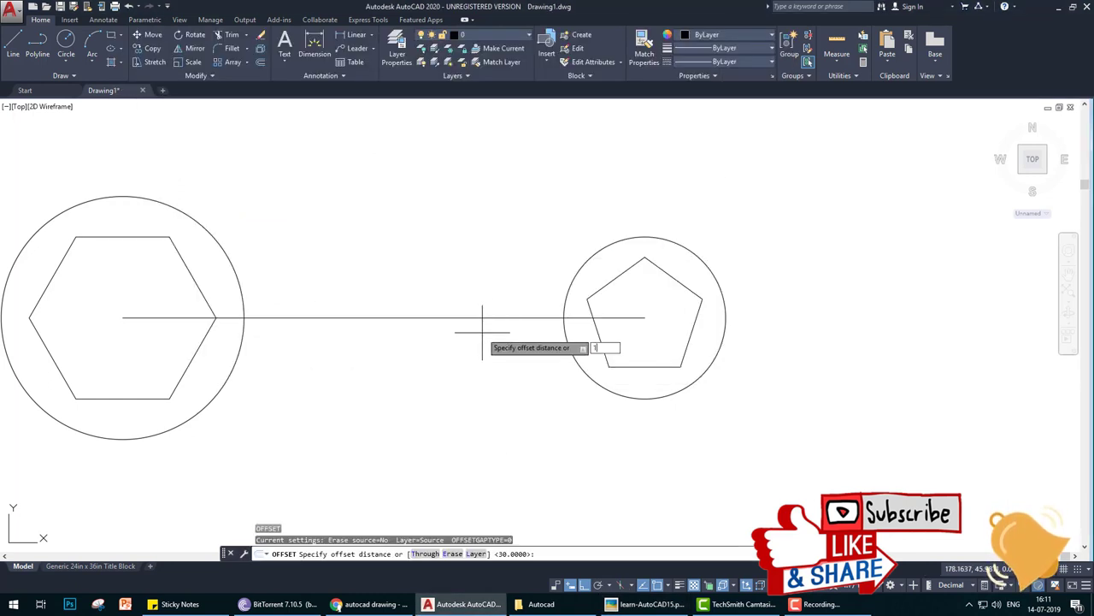
type("0")
key("Return")
left_click(476, 317)
left_click(471, 295)
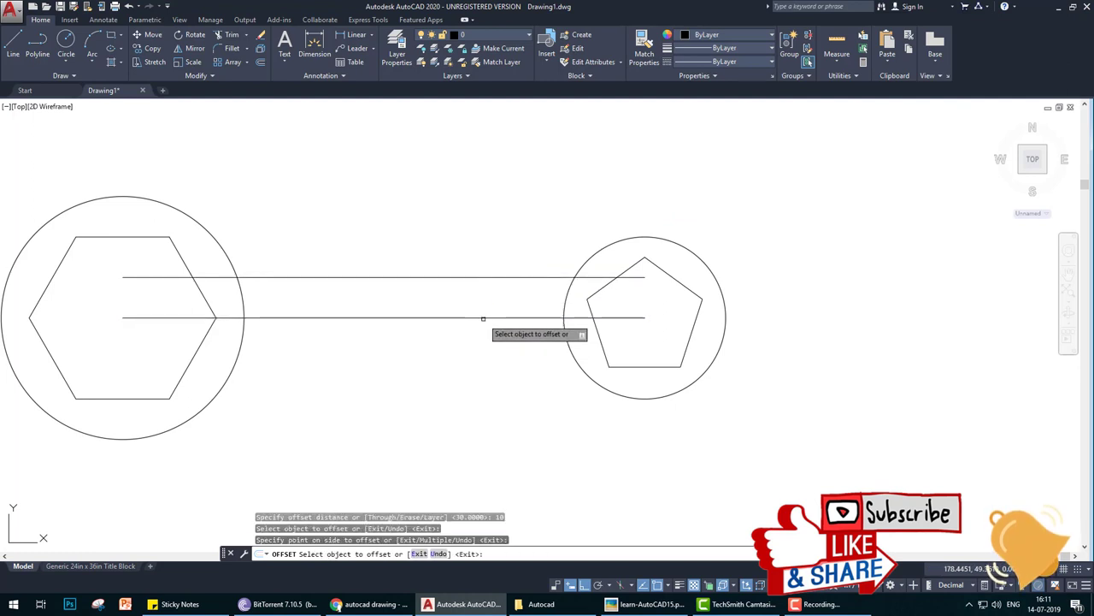
left_click(483, 318)
left_click(488, 360)
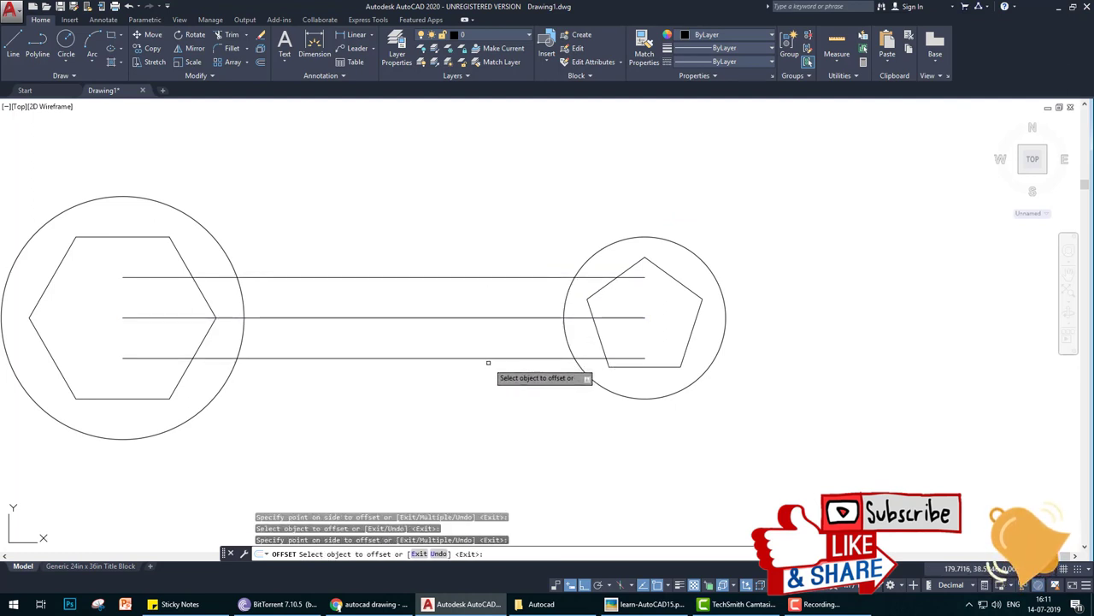
key("Return")
key("Return")
Step: Offset the centre line 5 units above and below
type("5")
key("Return")
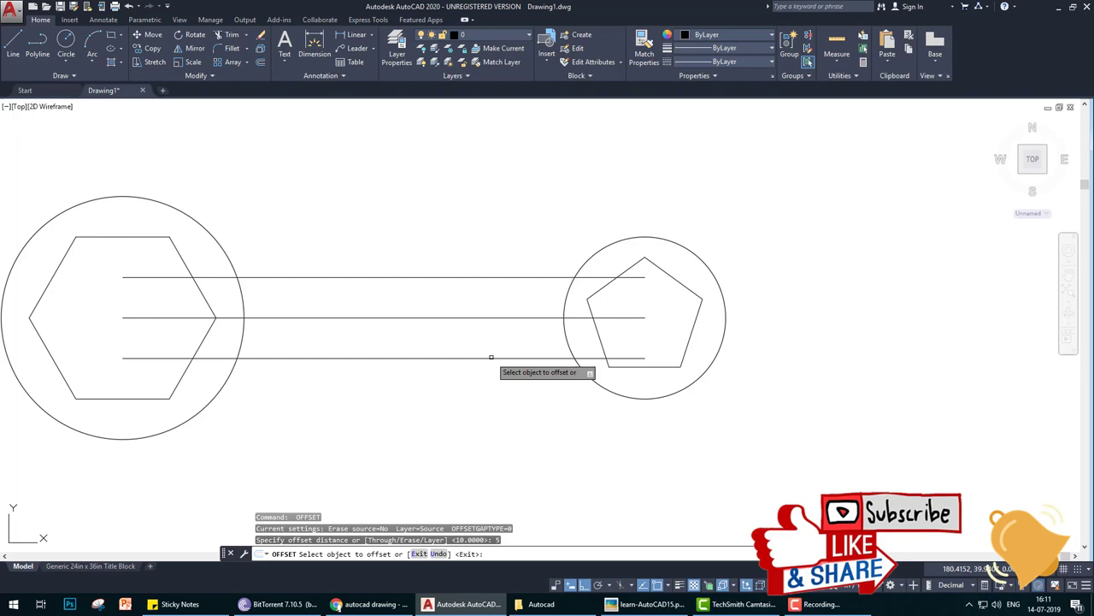
left_click(481, 318)
left_click(483, 289)
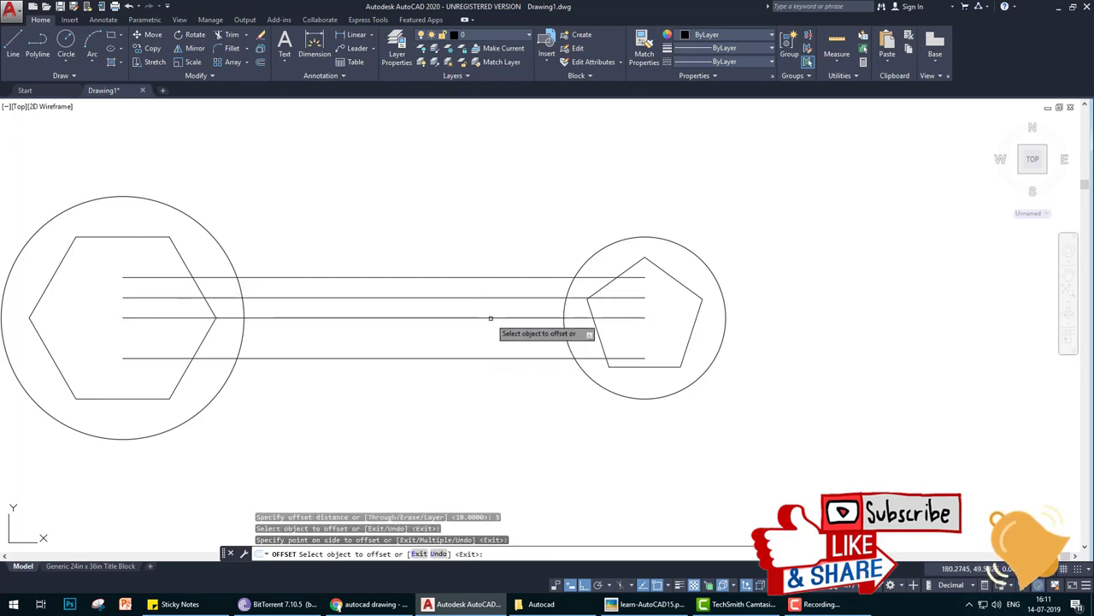
left_click(491, 318)
left_click(488, 340)
key("Escape")
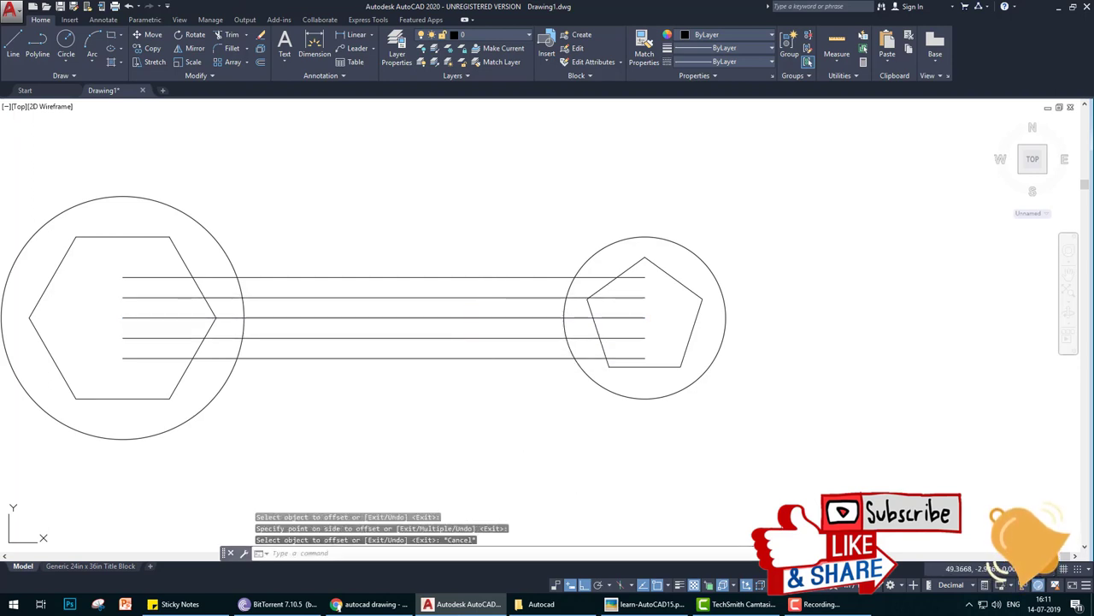
Step: Draw a vertical line crossing all the parallel handle lines
type("l")
key("Return")
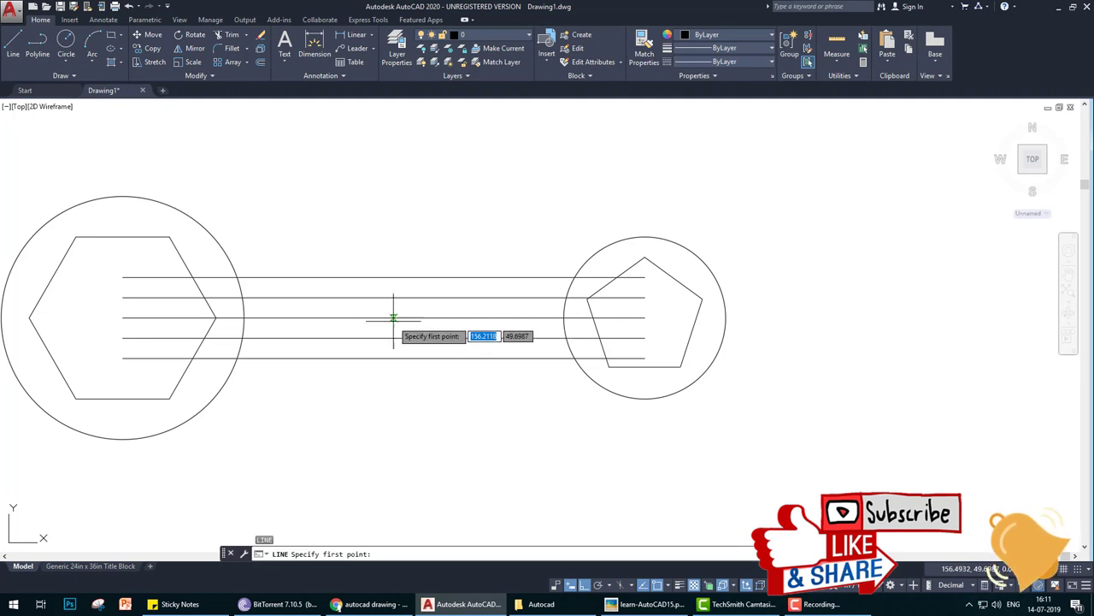
left_click(383, 247)
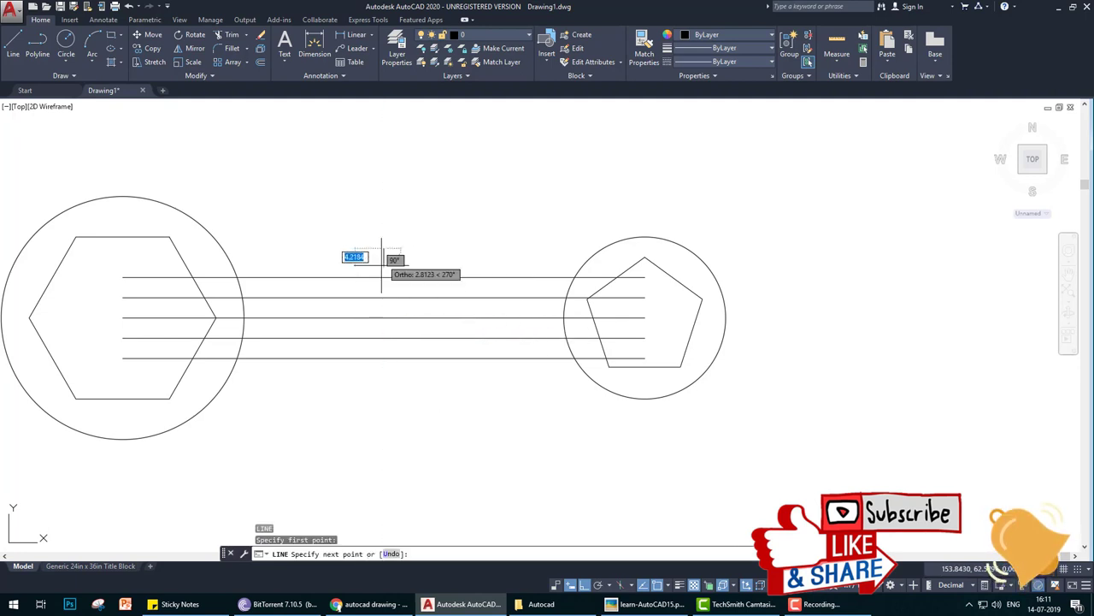
left_click(392, 399)
key("Return")
left_click(647, 603)
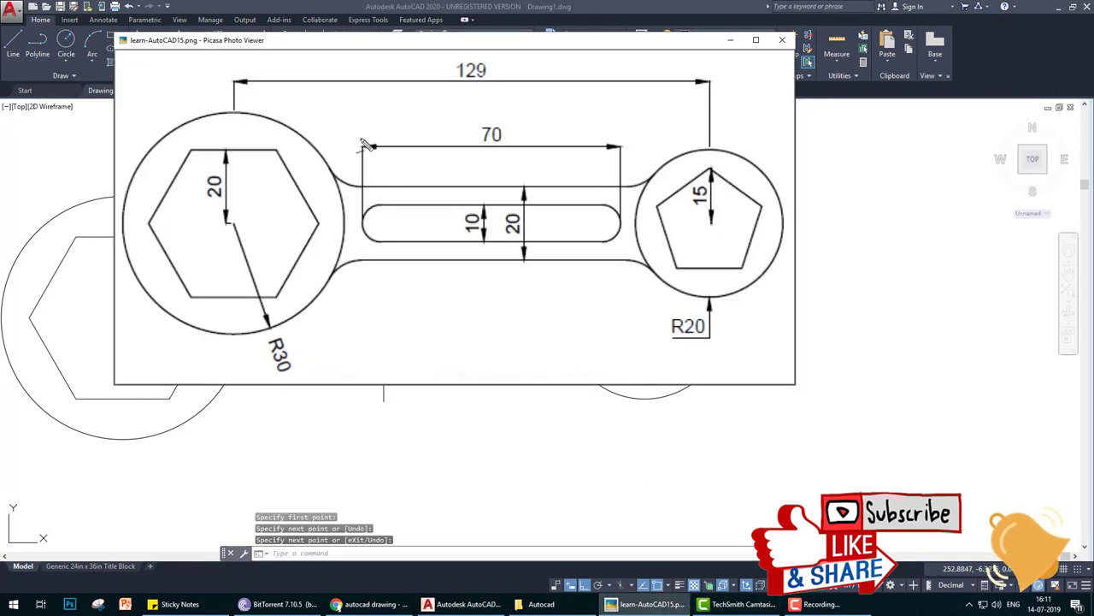
left_click_drag(361, 139, 361, 287)
left_click_drag(615, 137, 619, 333)
left_click_drag(498, 127, 516, 308)
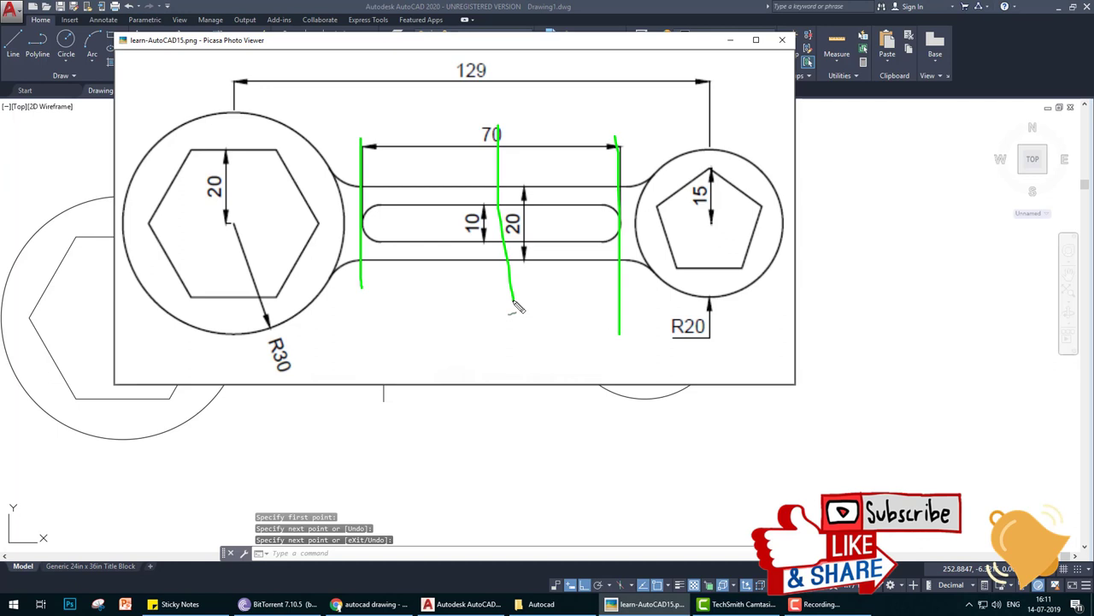
mouse_move(506, 163)
left_mouse_down()
mouse_move(599, 154)
mouse_move(686, 171)
left_mouse_up()
left_click_drag(684, 176, 590, 178)
left_click_drag(511, 172, 419, 173)
mouse_move(442, 156)
left_mouse_down()
mouse_move(398, 172)
mouse_move(427, 178)
left_mouse_up()
left_click_drag(373, 157, 383, 290)
left_click_drag(605, 177, 609, 296)
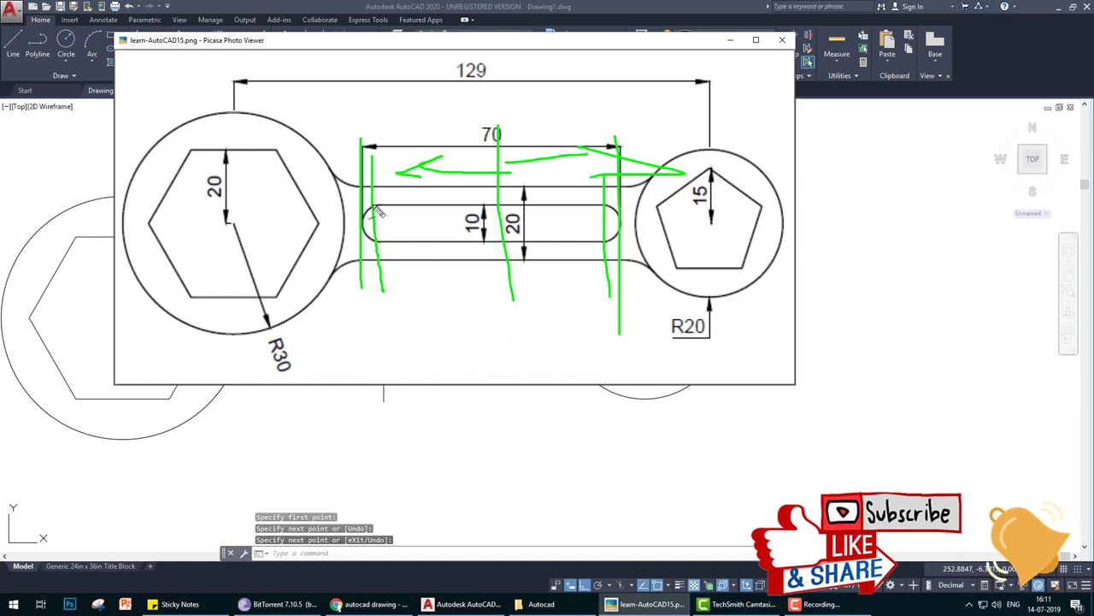
left_click_drag(366, 224, 379, 252)
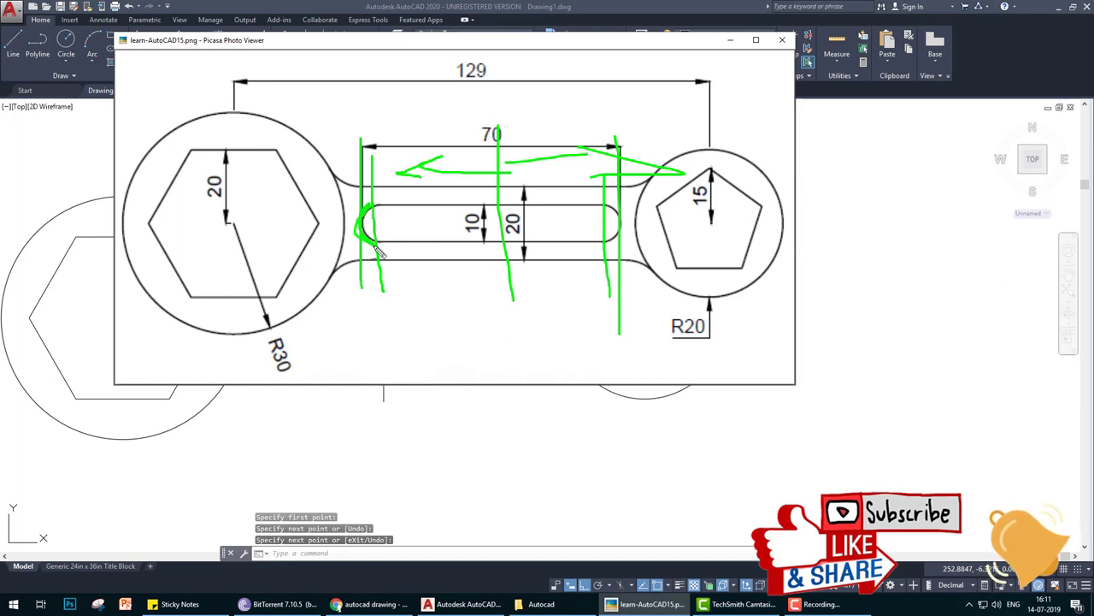
mouse_move(469, 214)
left_mouse_down()
mouse_move(464, 245)
mouse_move(467, 205)
left_mouse_up()
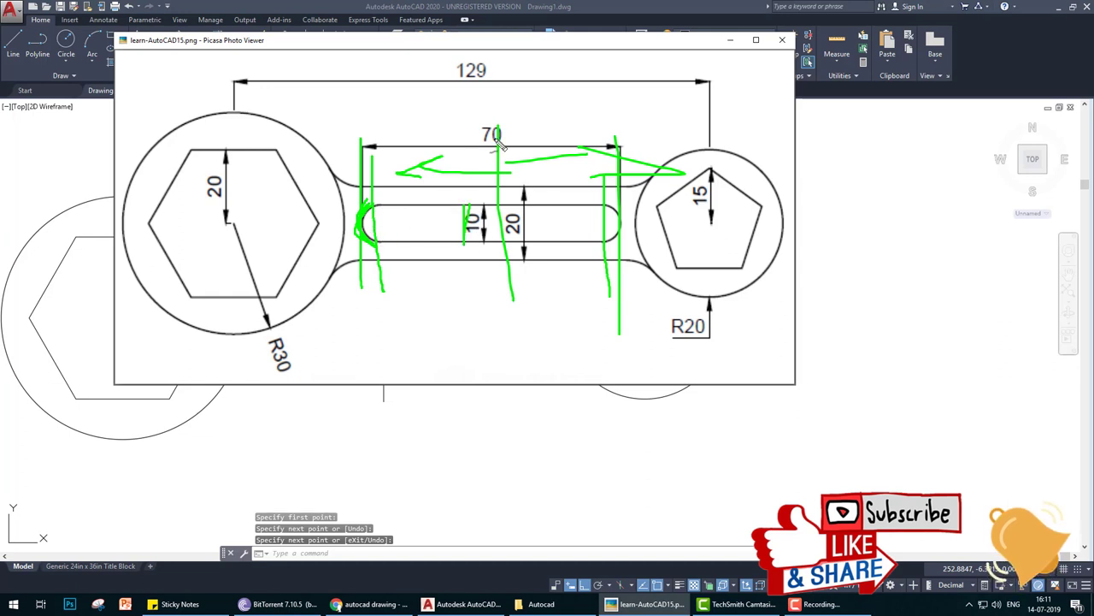
key("Escape")
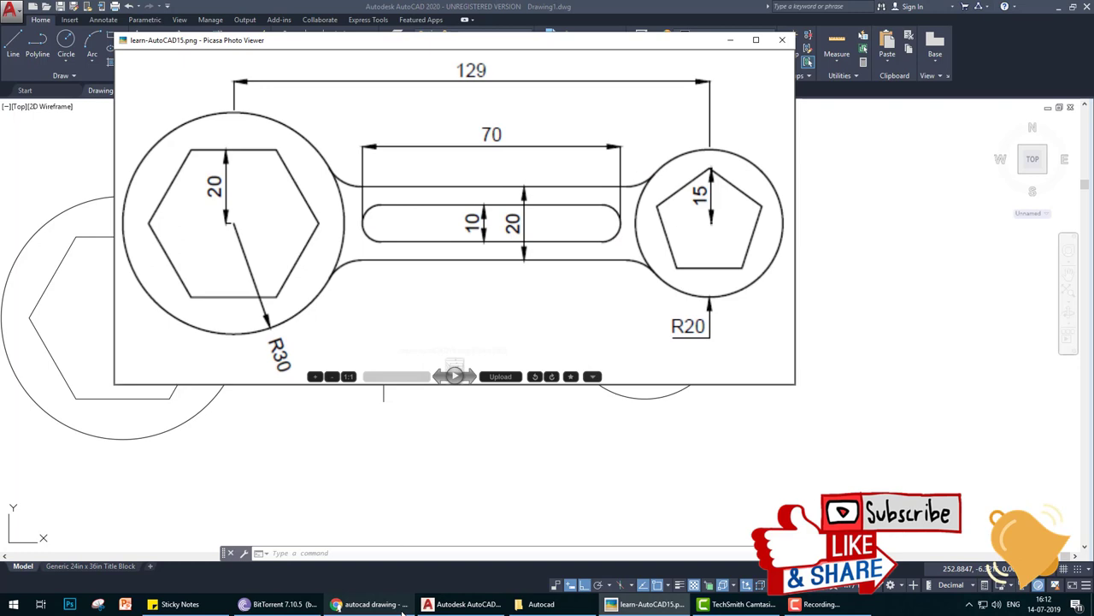
Step: Offset the middle vertical line 30 units to make a parallel line on its right
left_click(400, 605)
left_click(462, 604)
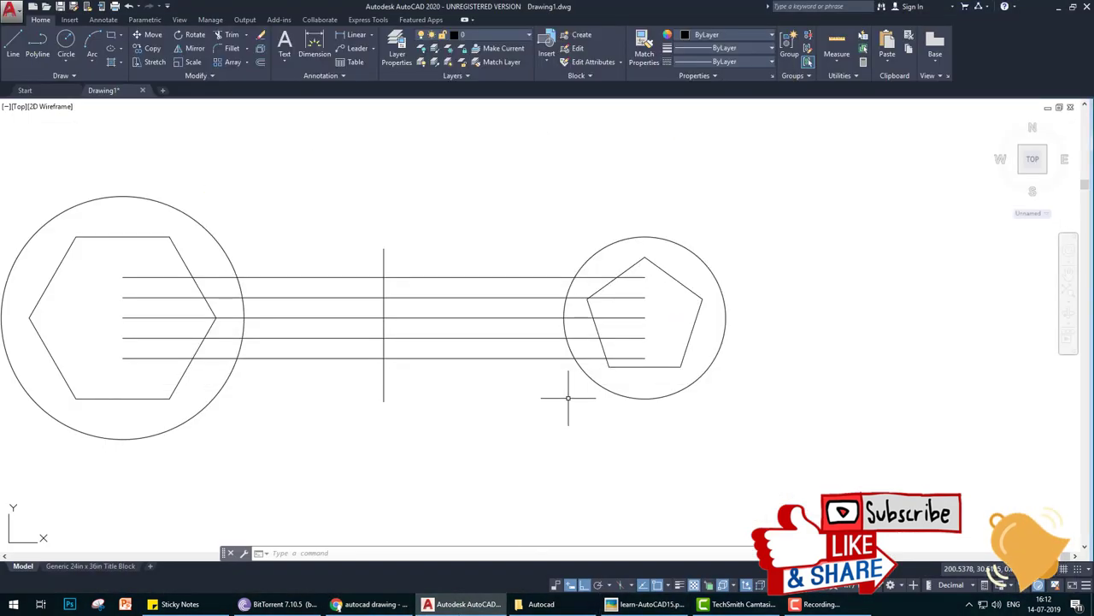
type("o")
key("Return")
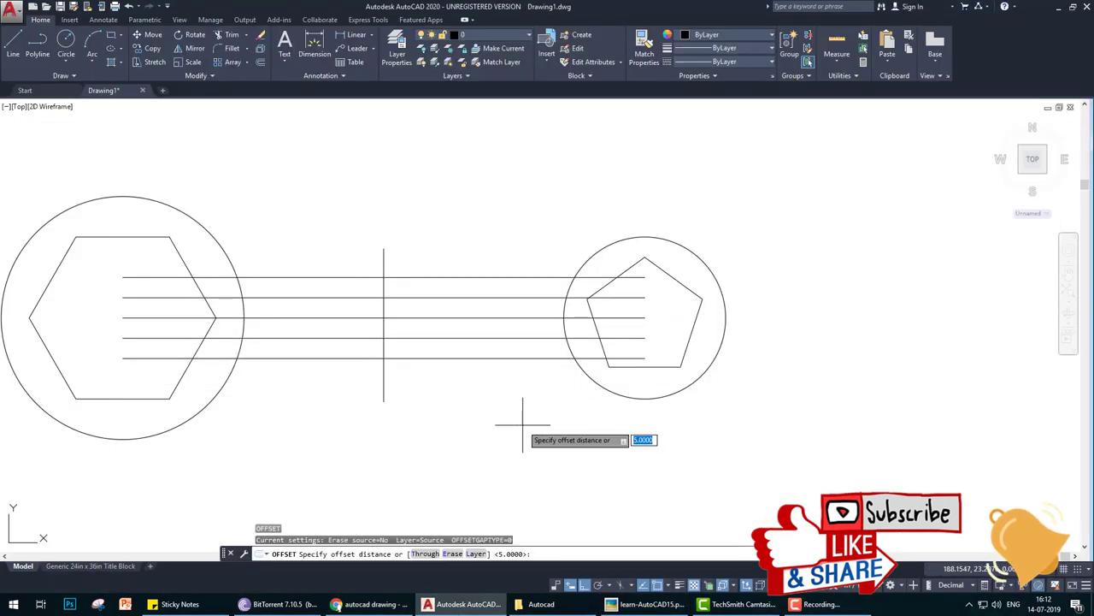
type("30")
key("Return")
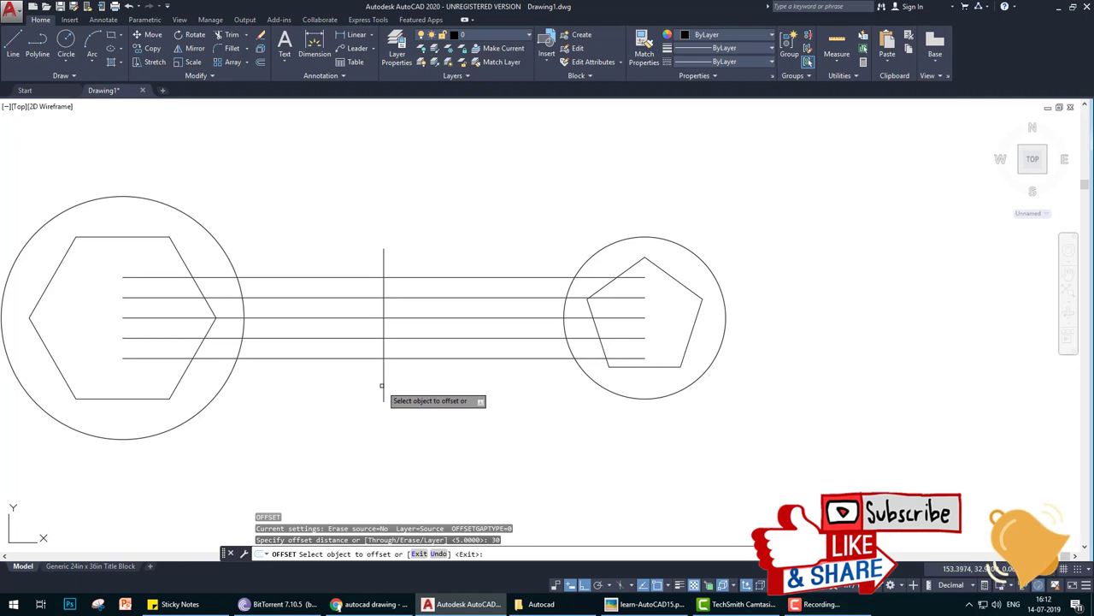
left_click(383, 386)
left_click(402, 389)
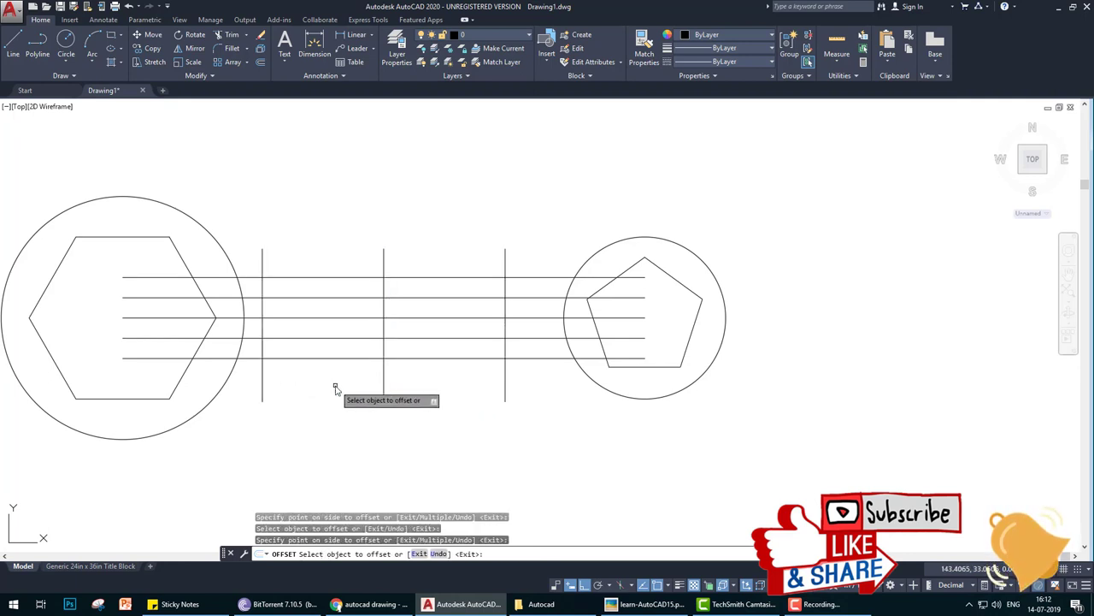
key("Return")
left_click(647, 604)
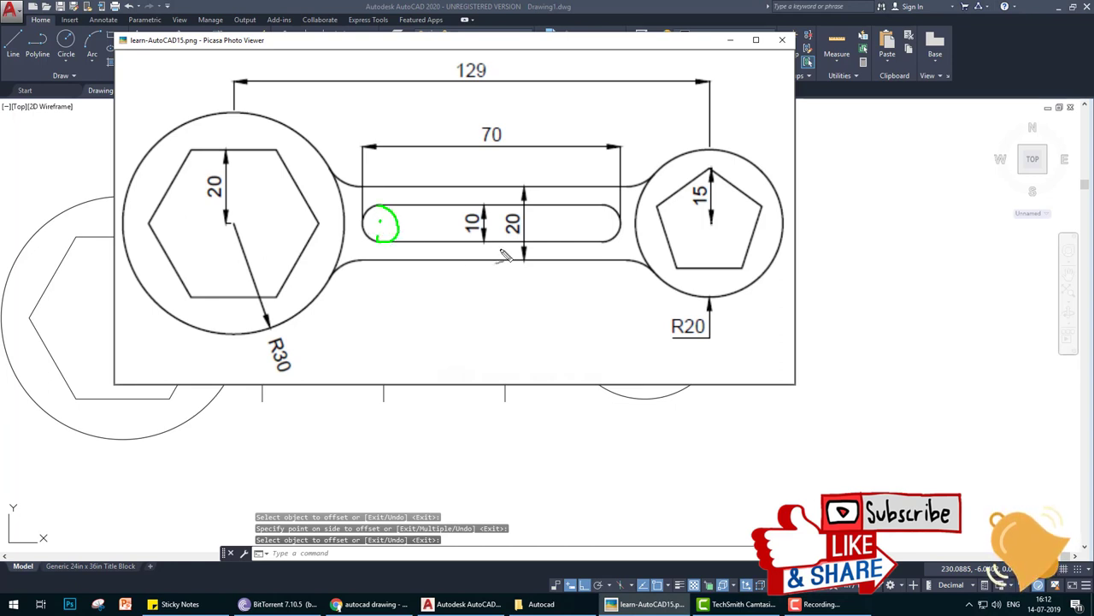
Step: Draw a radius-5 circle at the line intersection, then undo it
left_click(468, 604)
type("c")
key("Return")
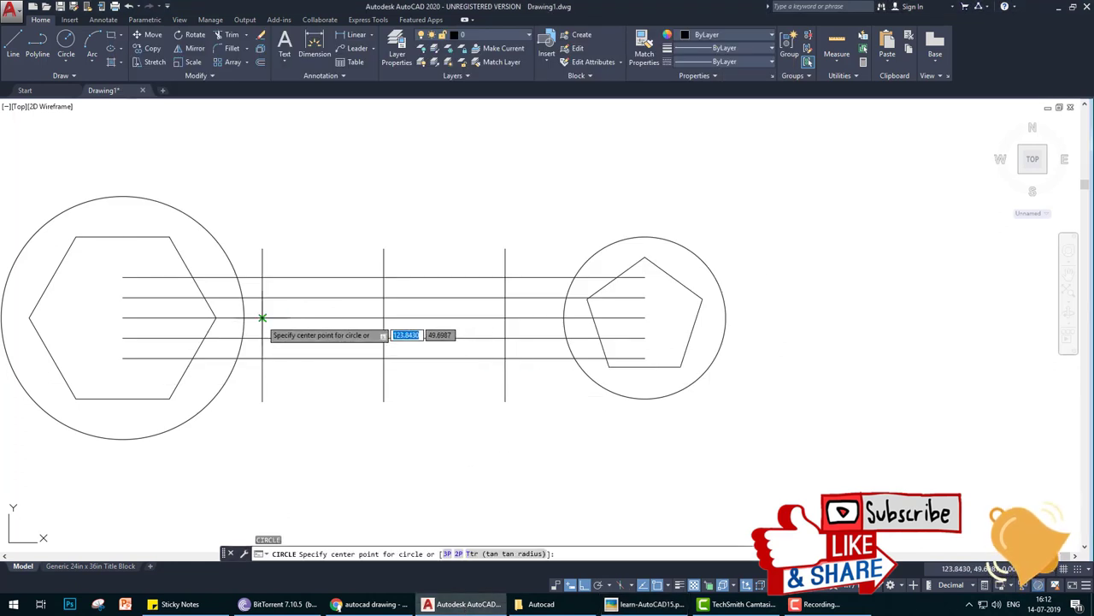
left_click(262, 317)
type("5")
key("Return")
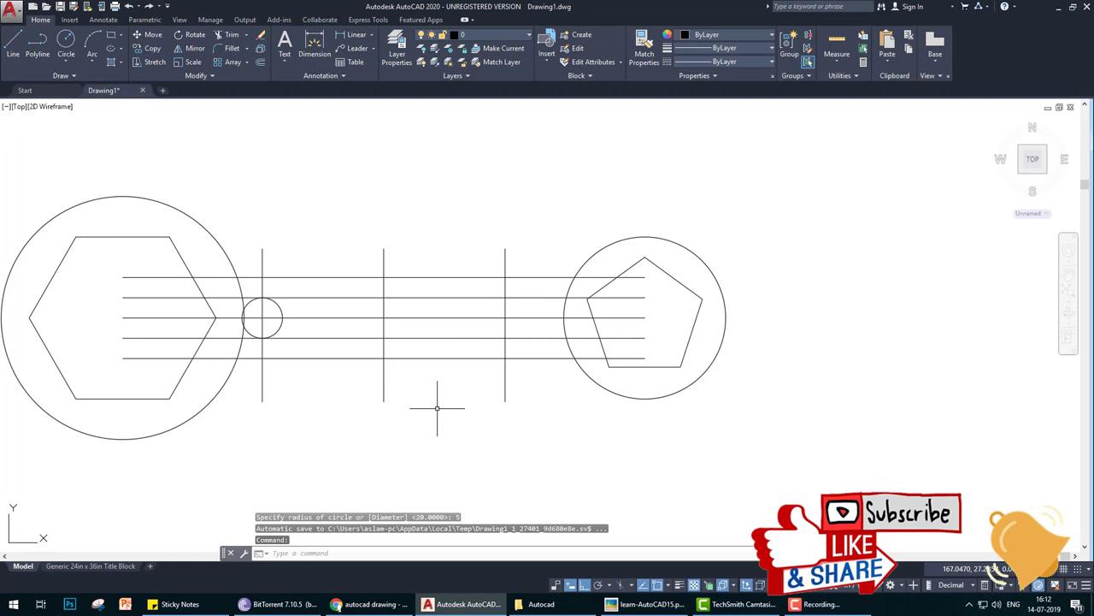
key("ctrl+z")
key("ctrl+z")
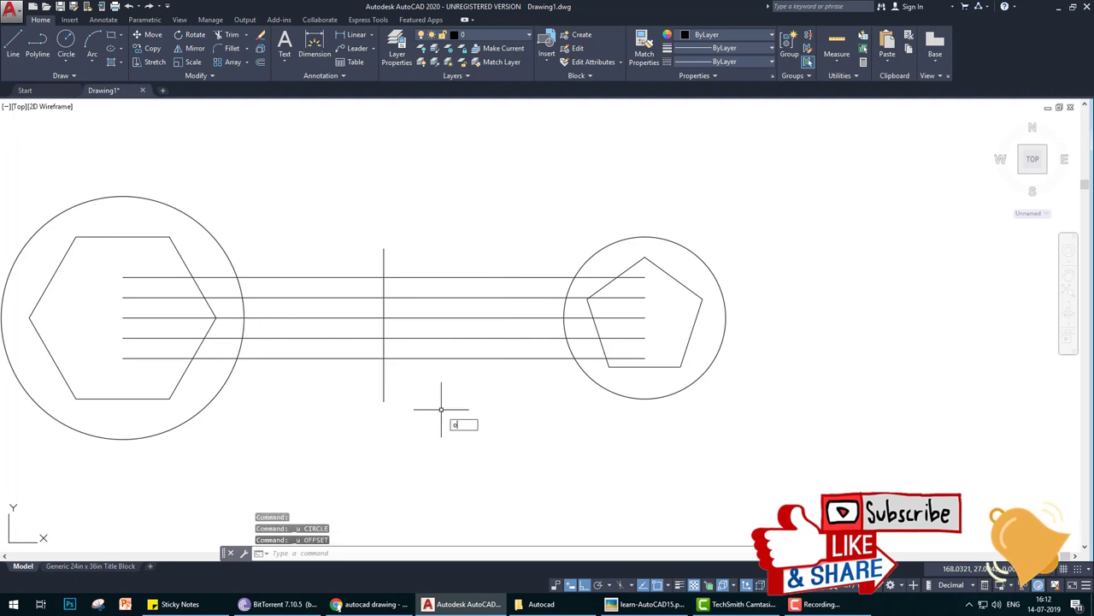
Step: Offset the middle vertical line 30 units to the right and to the left
key("Return")
type("30")
key("Return")
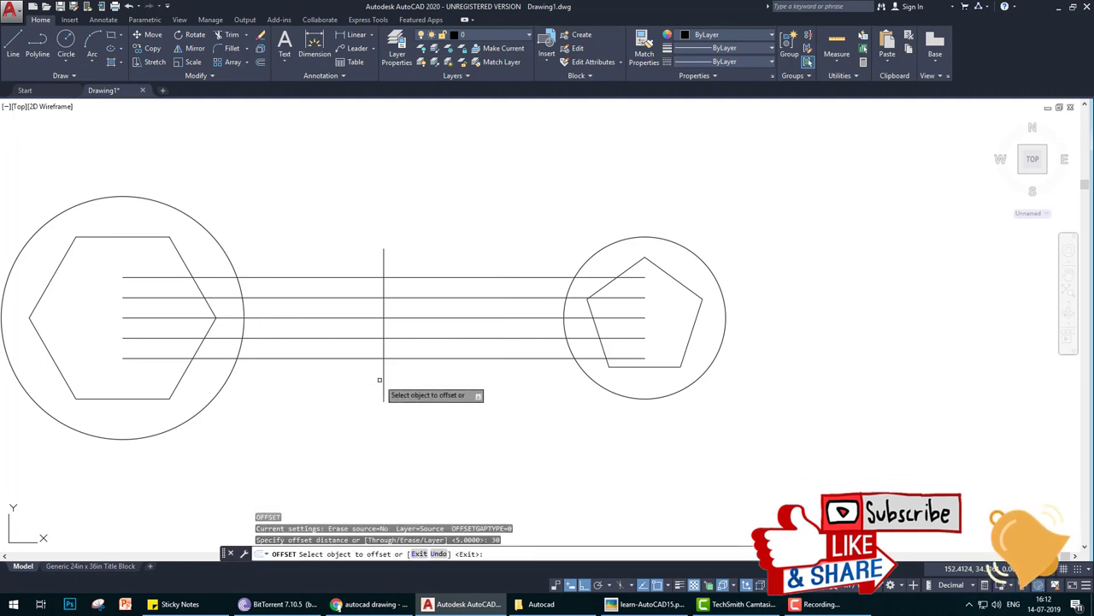
left_click(384, 380)
left_click(407, 384)
left_click(384, 385)
left_click(354, 379)
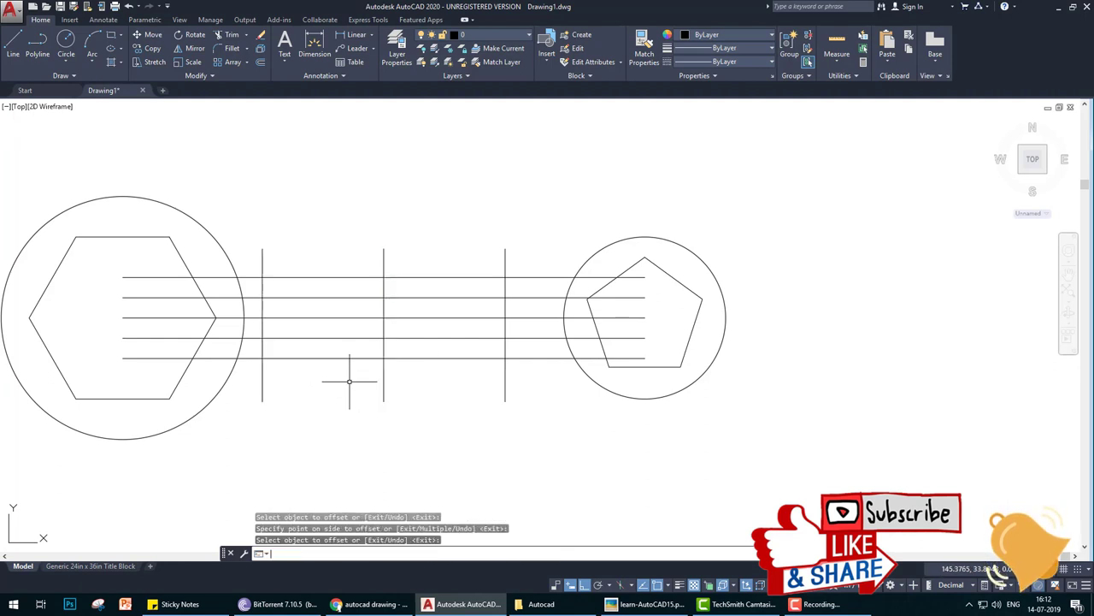
key("Return")
Step: Cancel a started circle and undo the two side vertical lines
type("c")
key("Return")
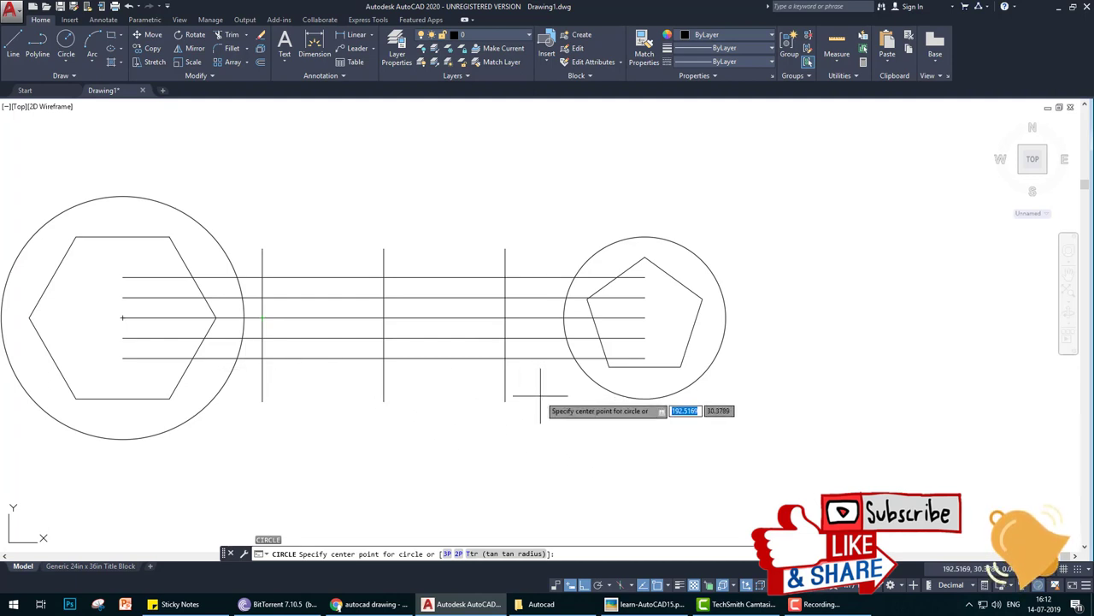
key("ctrl+z")
key("Escape")
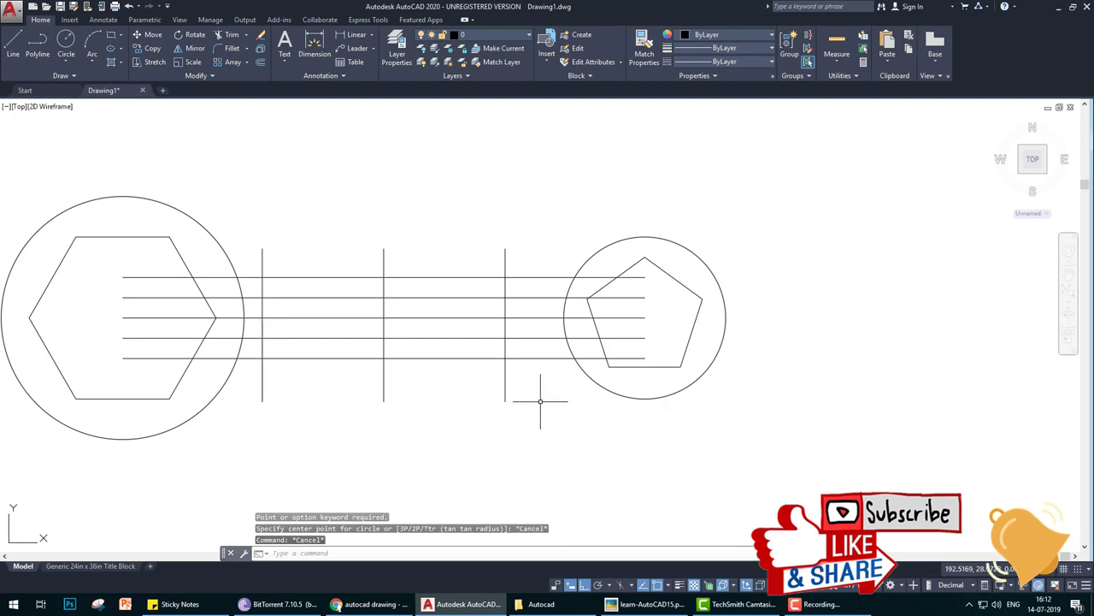
key("ctrl+z")
key("ctrl+z")
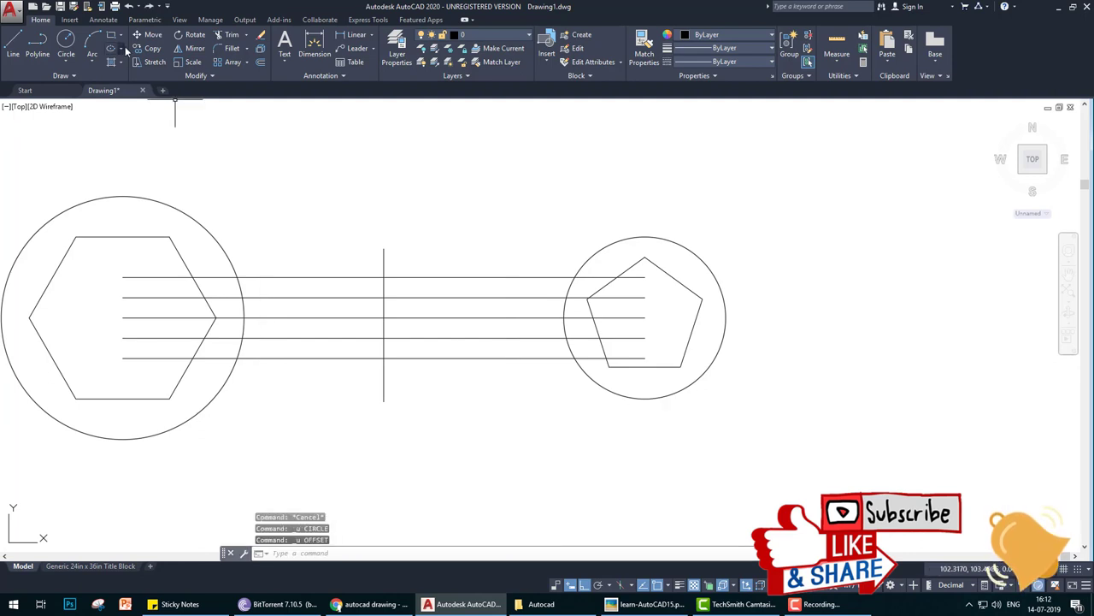
left_click(353, 35)
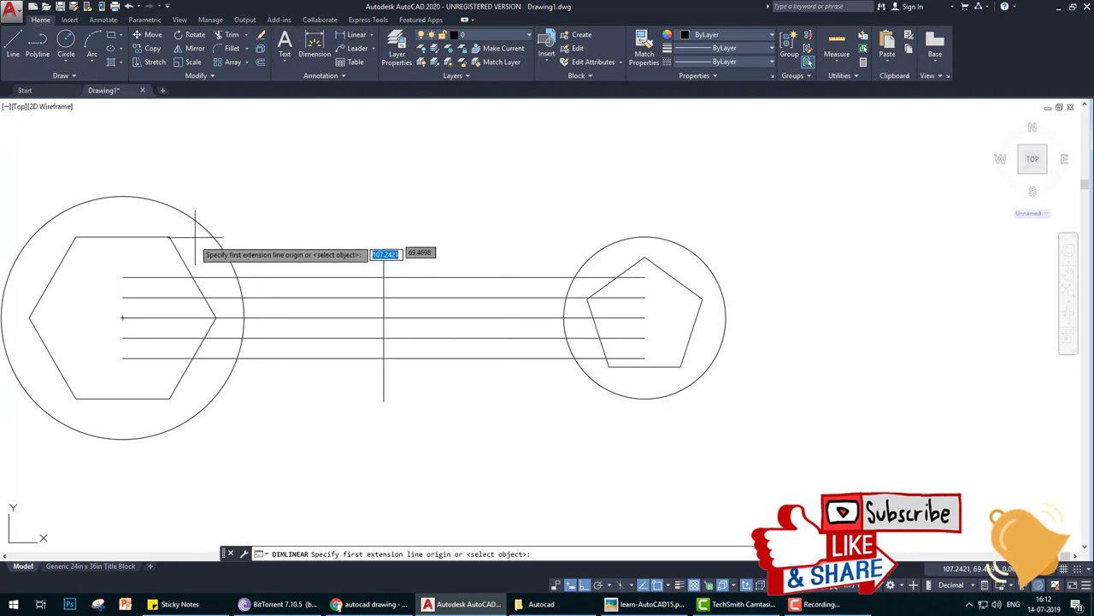
left_click(123, 318)
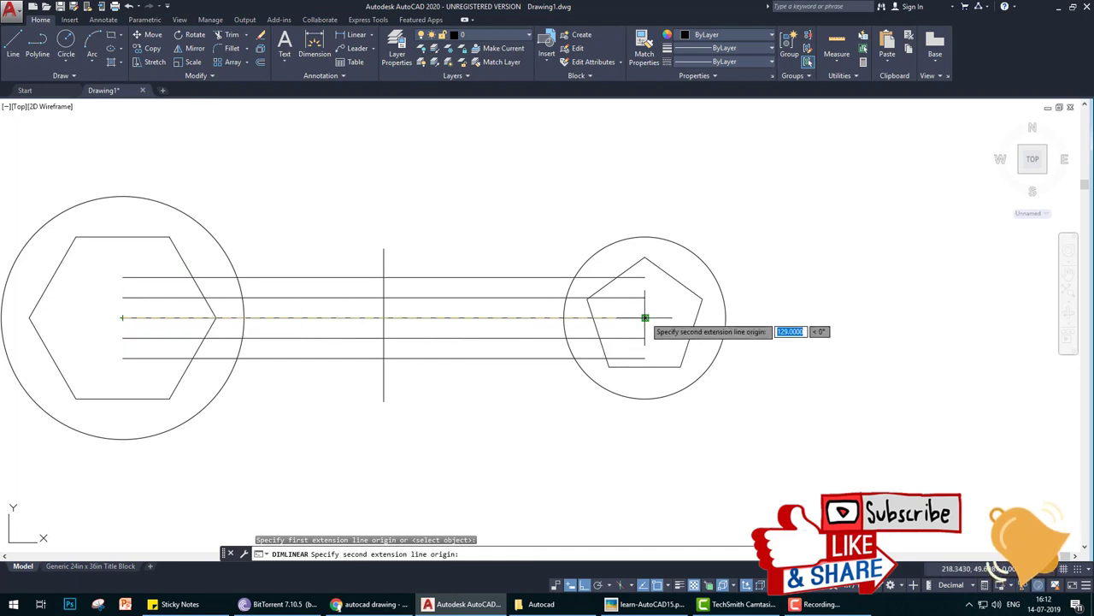
key("Escape")
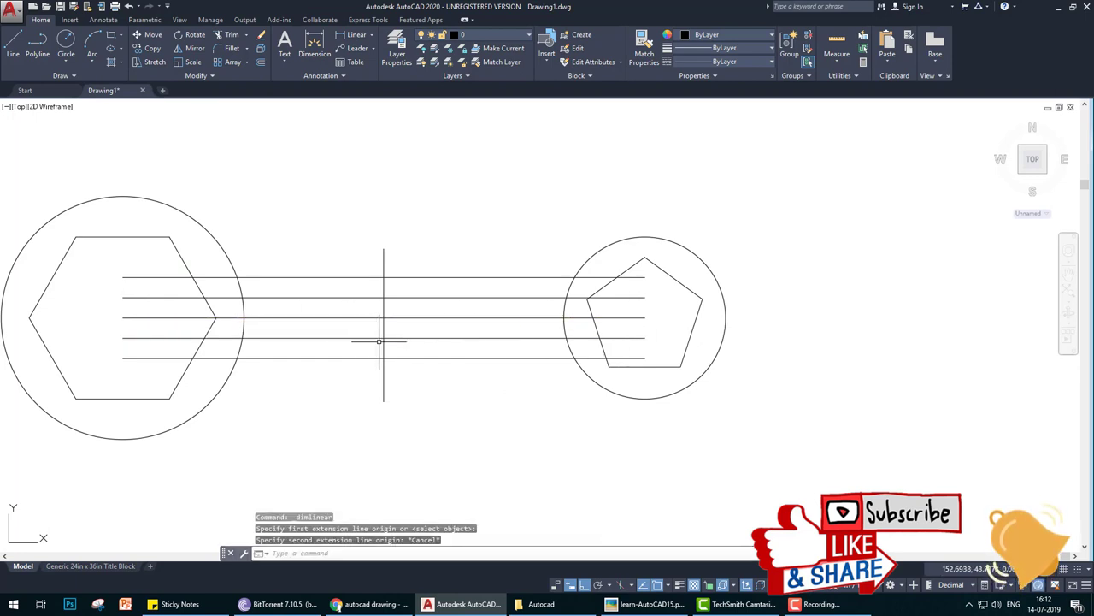
key("Return")
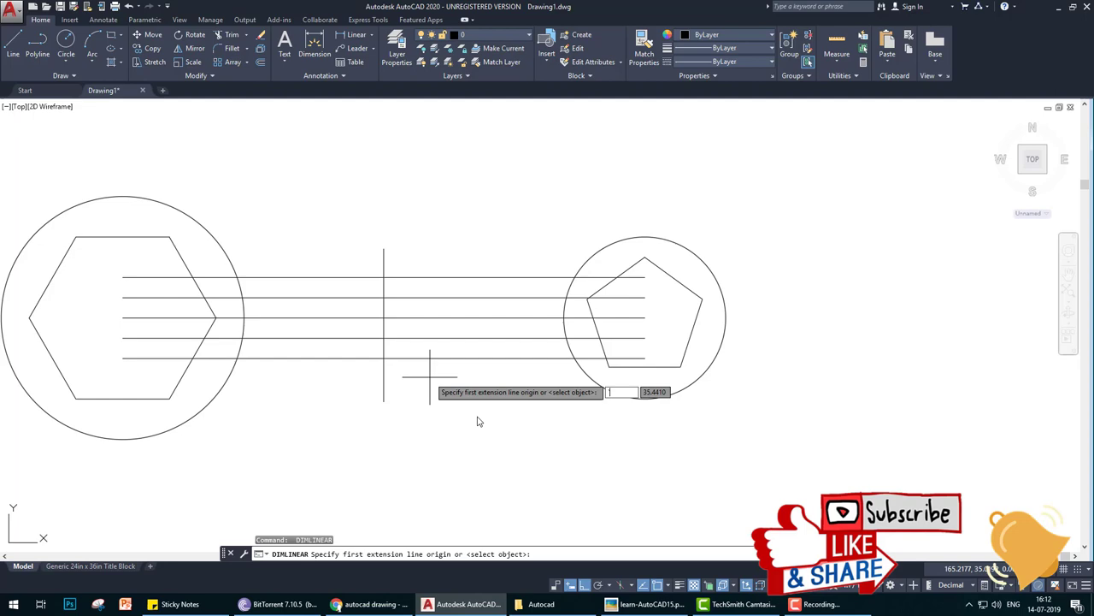
key("Escape")
key("alt+Tab")
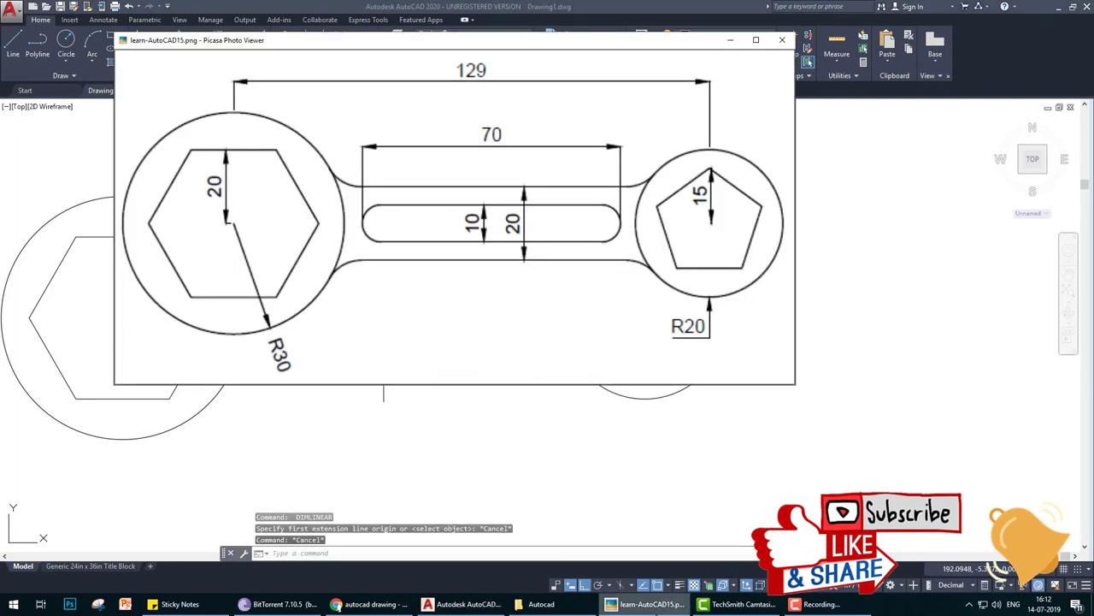
key("alt+Tab")
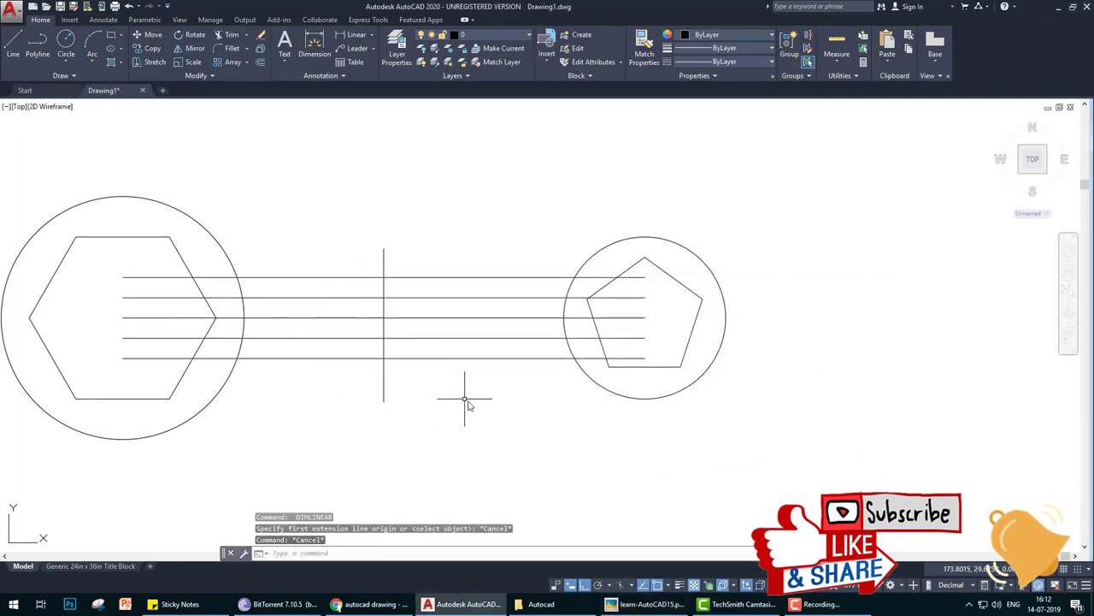
type("o")
key("Return")
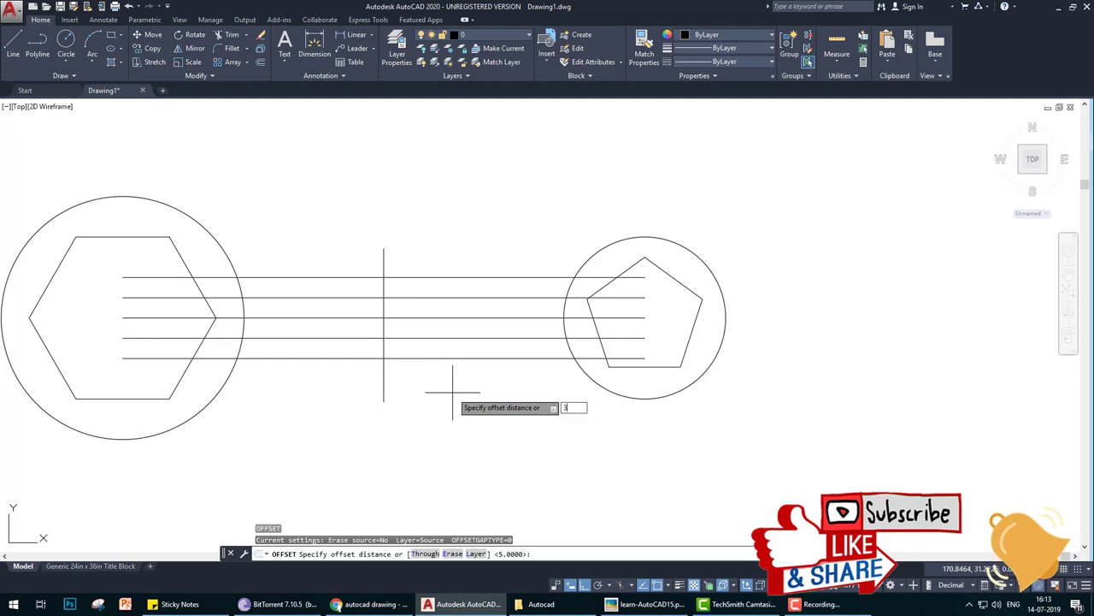
Step: Offset the middle vertical line 30 units to both the right and the left
type("30")
key("Return")
left_click(384, 381)
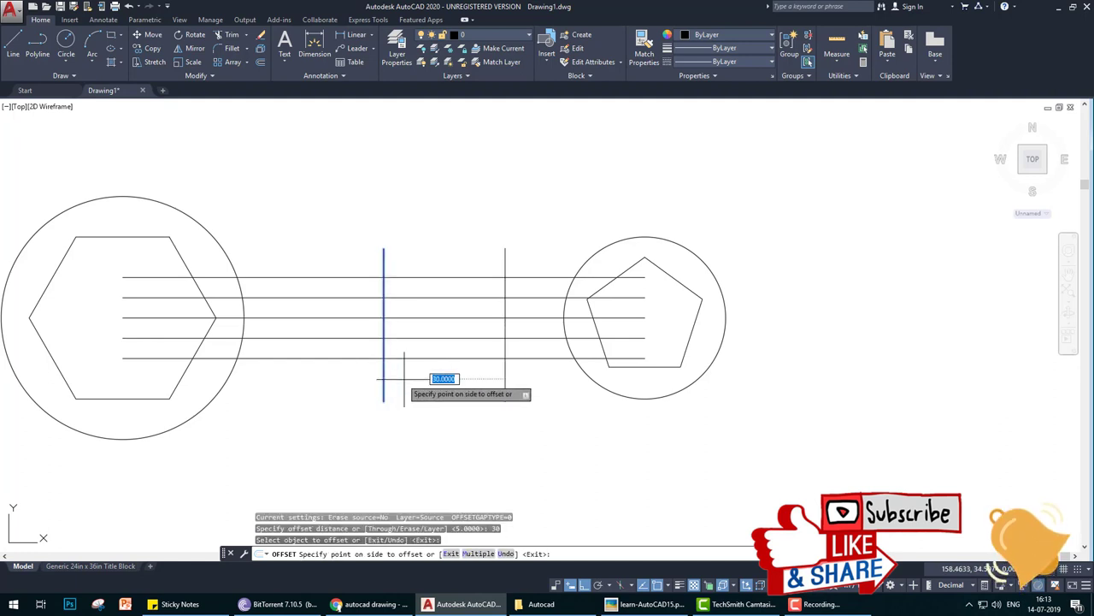
left_click(386, 379)
left_click(384, 369)
left_click(348, 381)
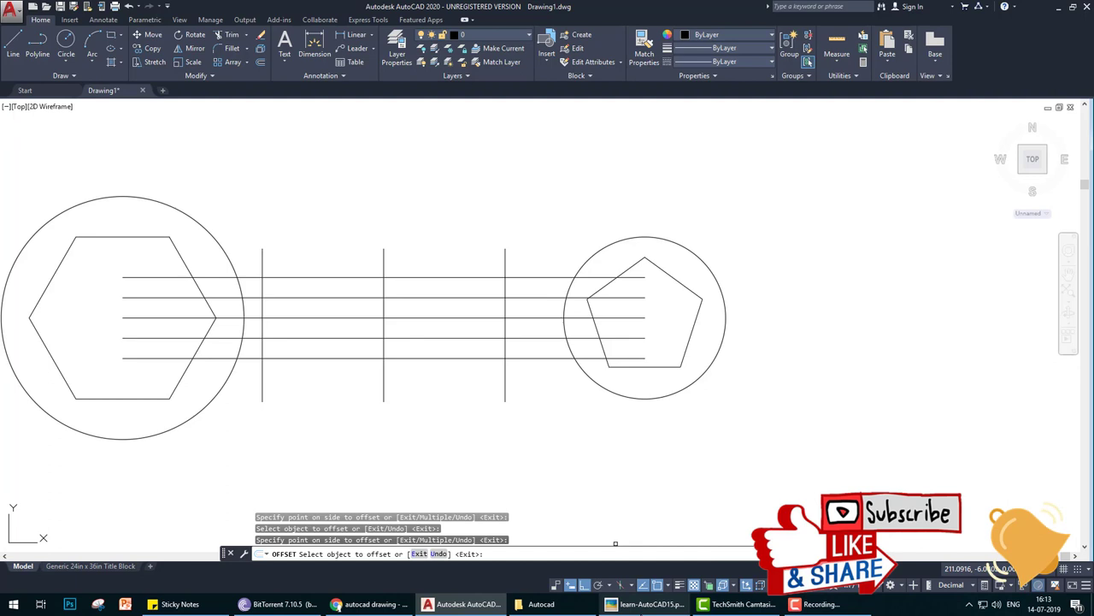
left_click(648, 603)
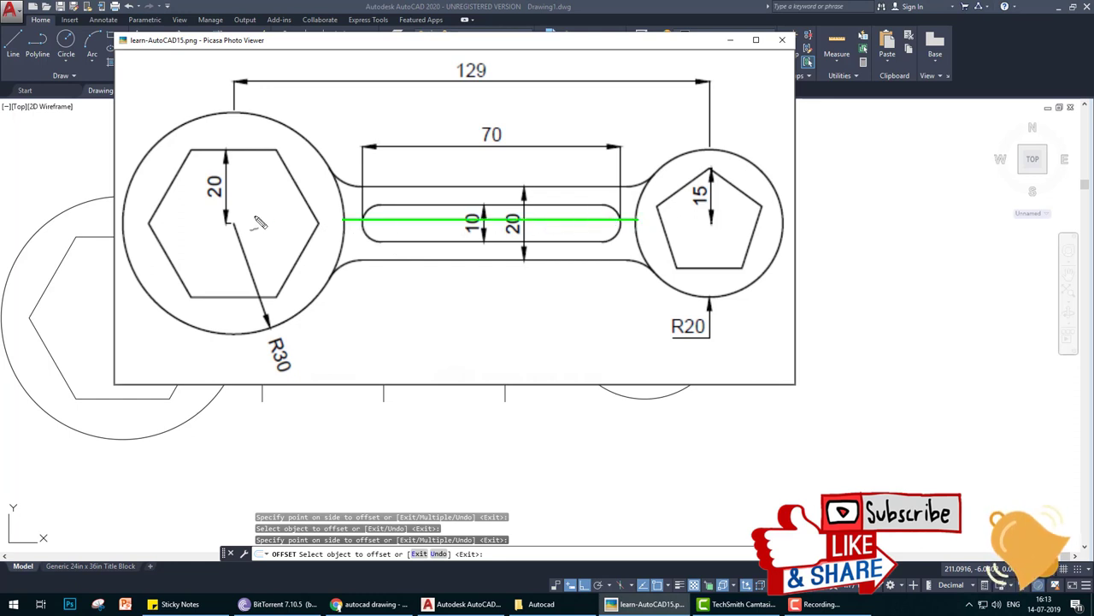
Step: Erase the three vertical lines with a crossing selection window
left_click(466, 603)
key("Escape")
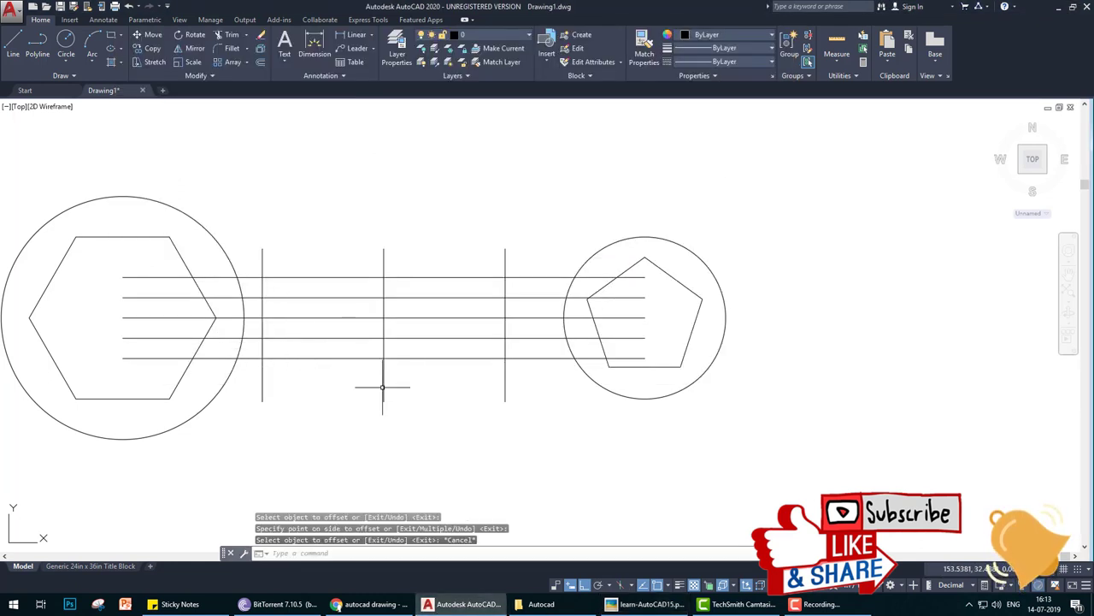
type("er")
key("Return")
left_click(544, 422)
left_click(227, 368)
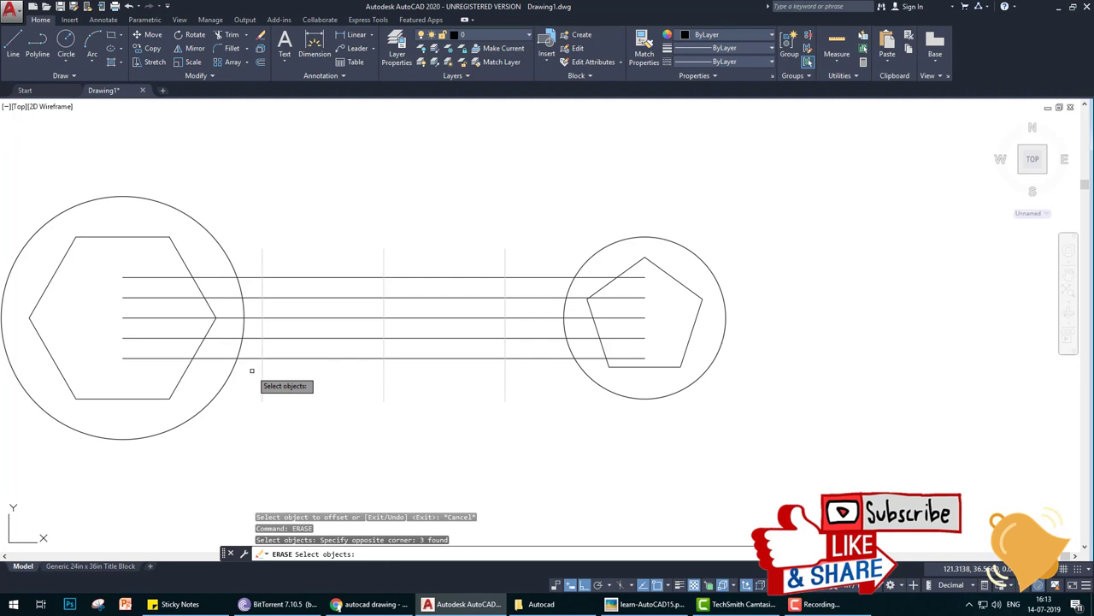
Step: Trim the middle handle line out of the hexagon and the pentagon
type("t")
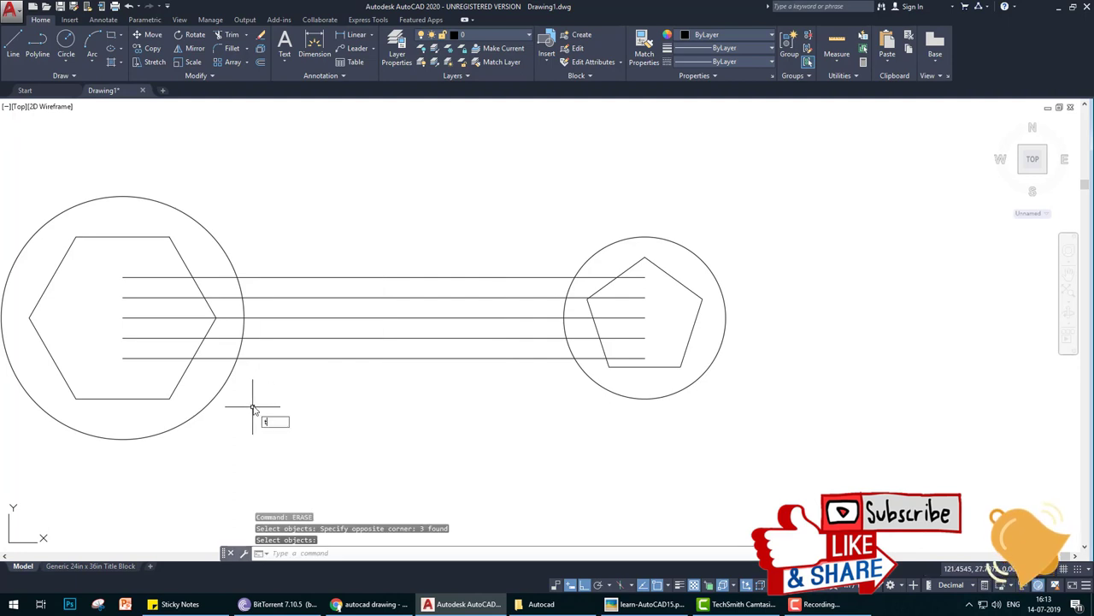
type("r")
key("Return")
key("Return")
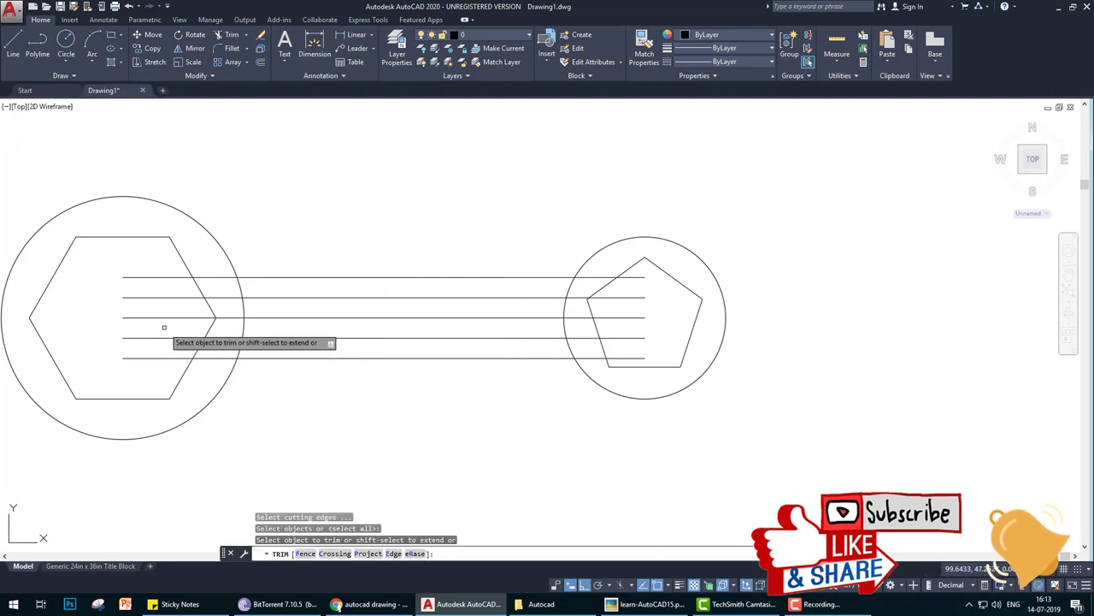
left_click(166, 316)
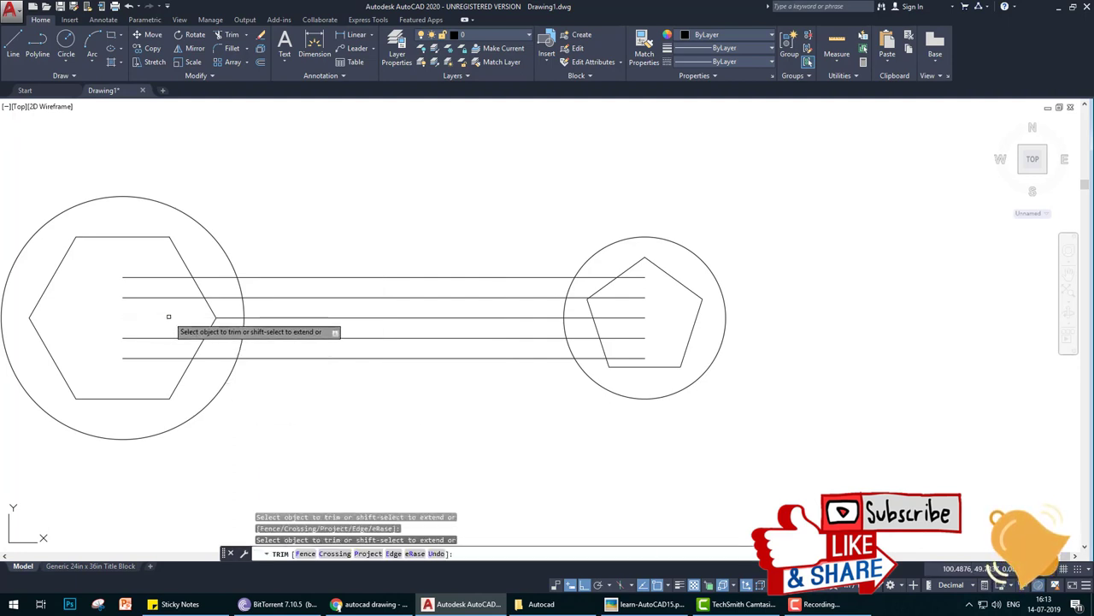
left_click(611, 315)
key("Return")
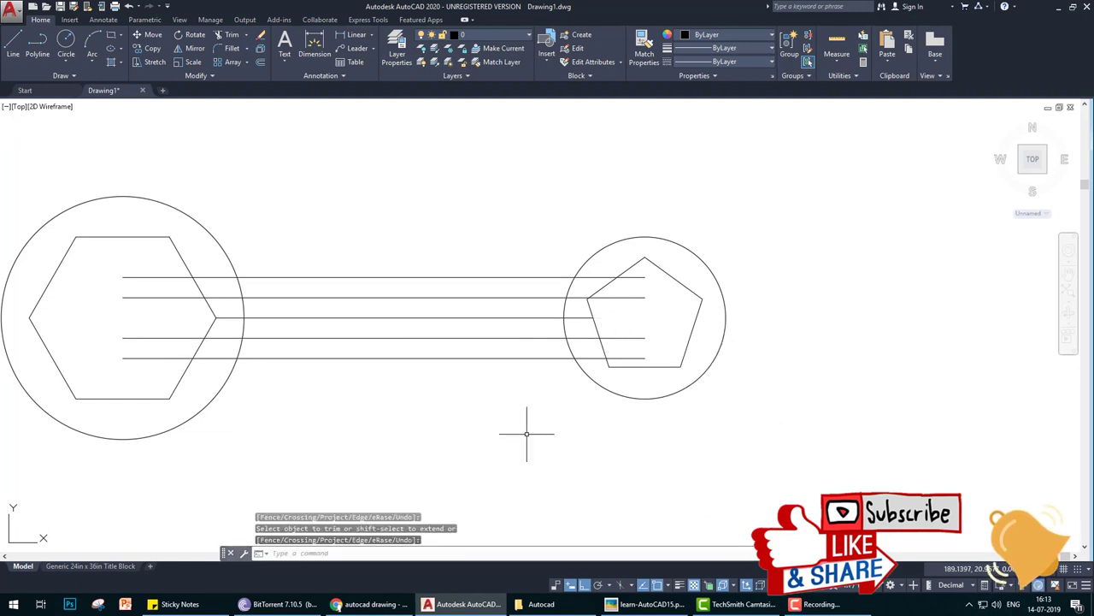
Step: Draw a vertical line down from the middle line's midpoint, below the handle
type("l")
key("Return")
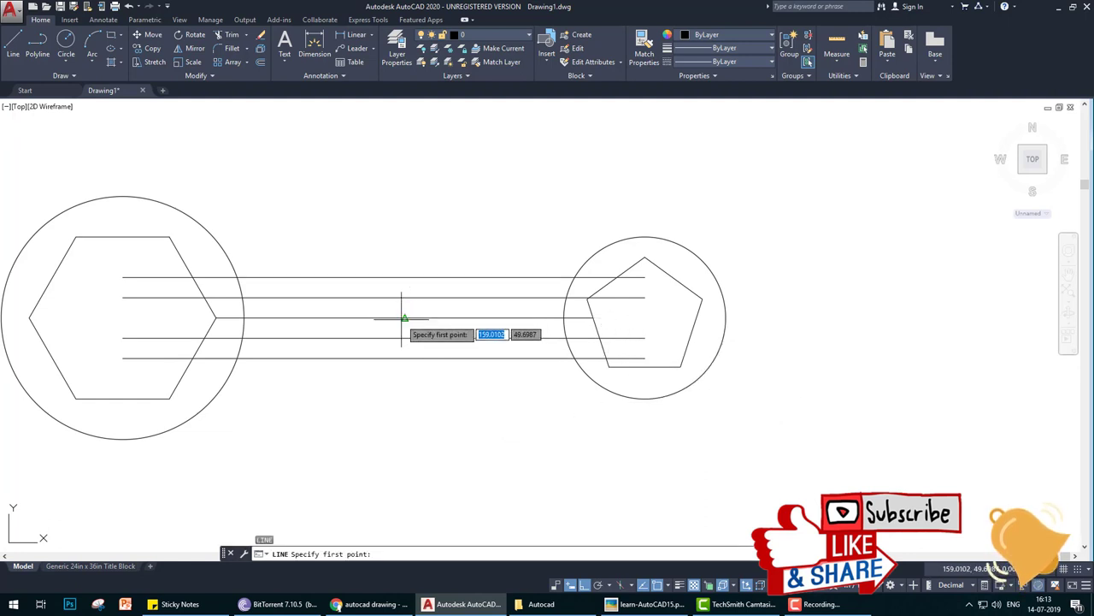
left_click(404, 248)
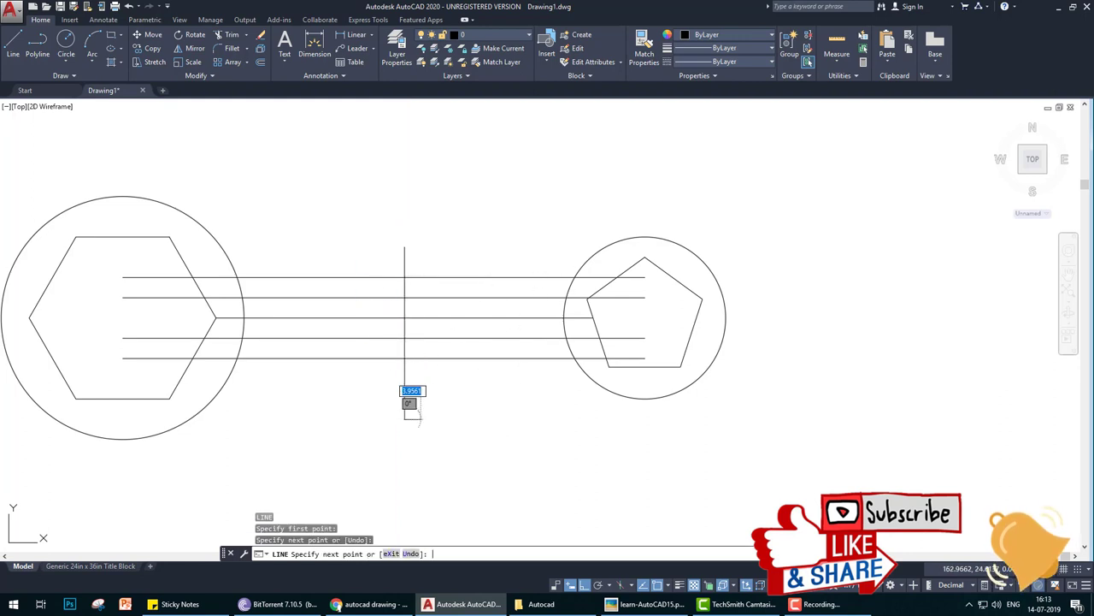
left_click(428, 419)
key("Return")
Step: Offset the new vertical line 30 units to the left and right
type("o")
key("Return")
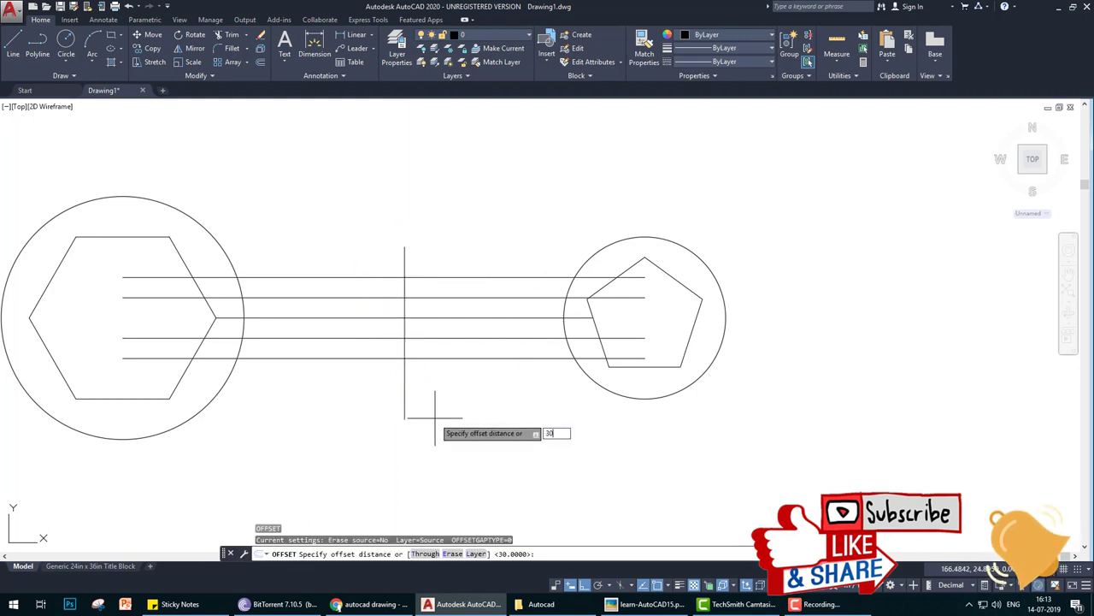
type("30")
key("Return")
left_click(404, 379)
left_click(434, 380)
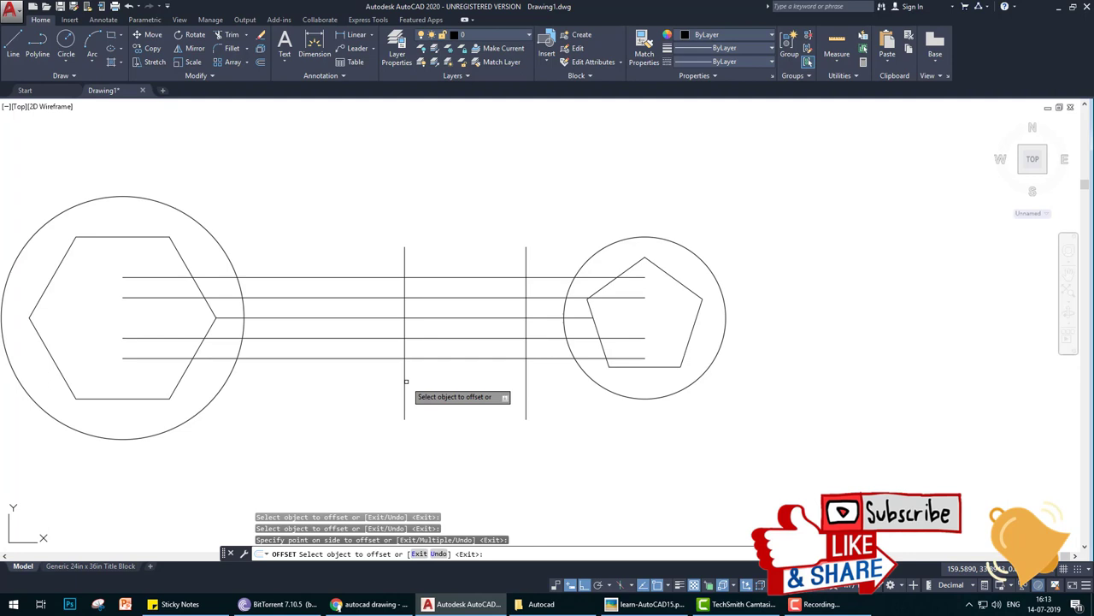
left_click(404, 381)
left_click(349, 395)
key("Return")
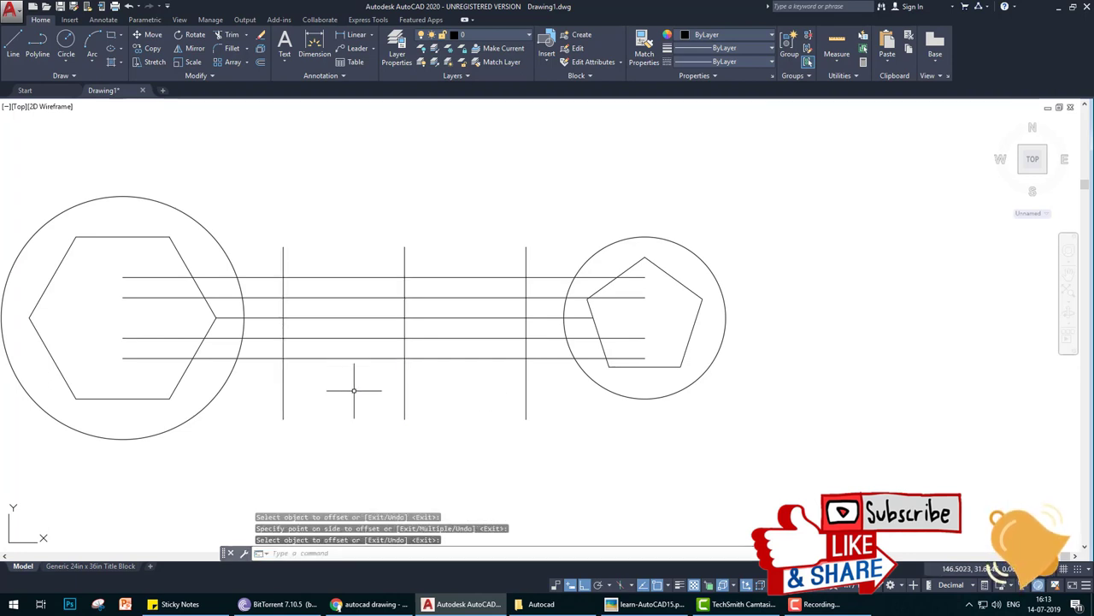
Step: Draw radius 5 circles where the middle line meets the left and right verticals
type("c")
key("Return")
left_click(283, 318)
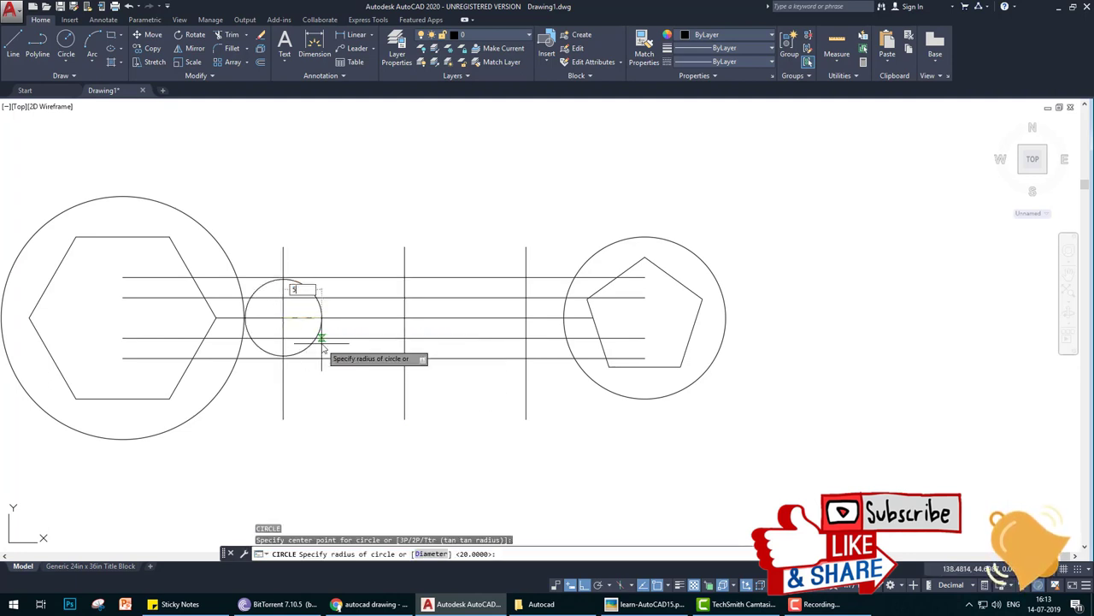
type("5")
key("Return")
key("Return")
left_click(525, 317)
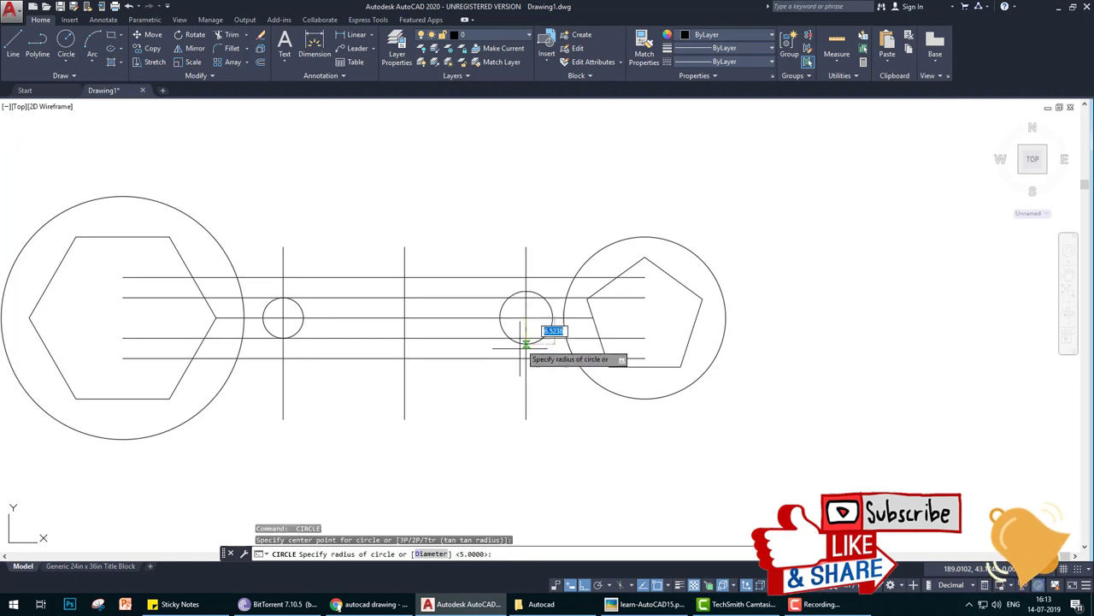
type("5")
key("Return")
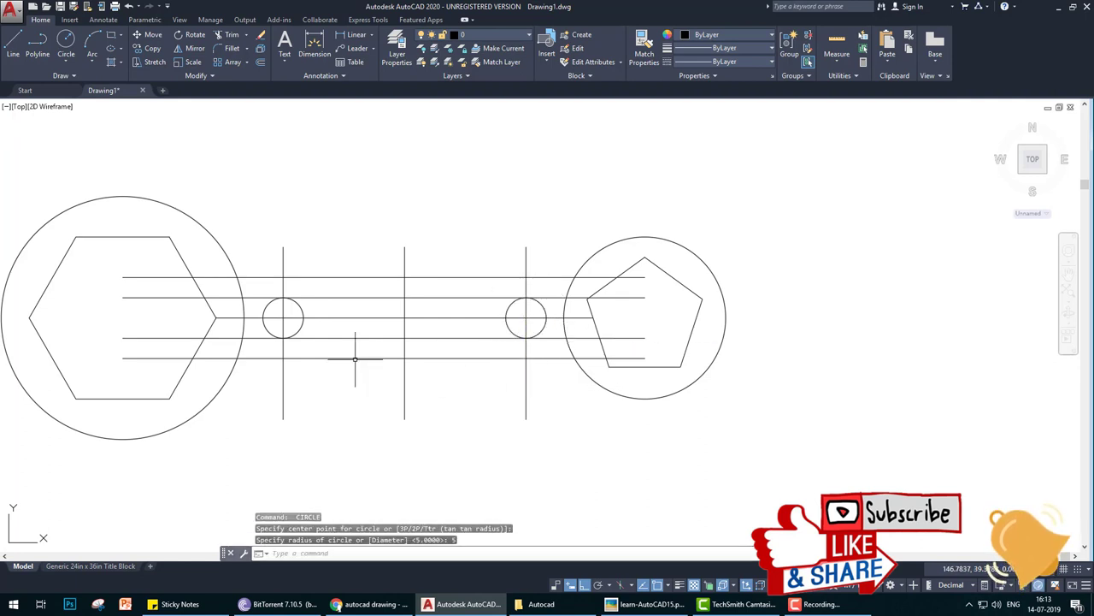
type("tr")
key("Return")
key("Return")
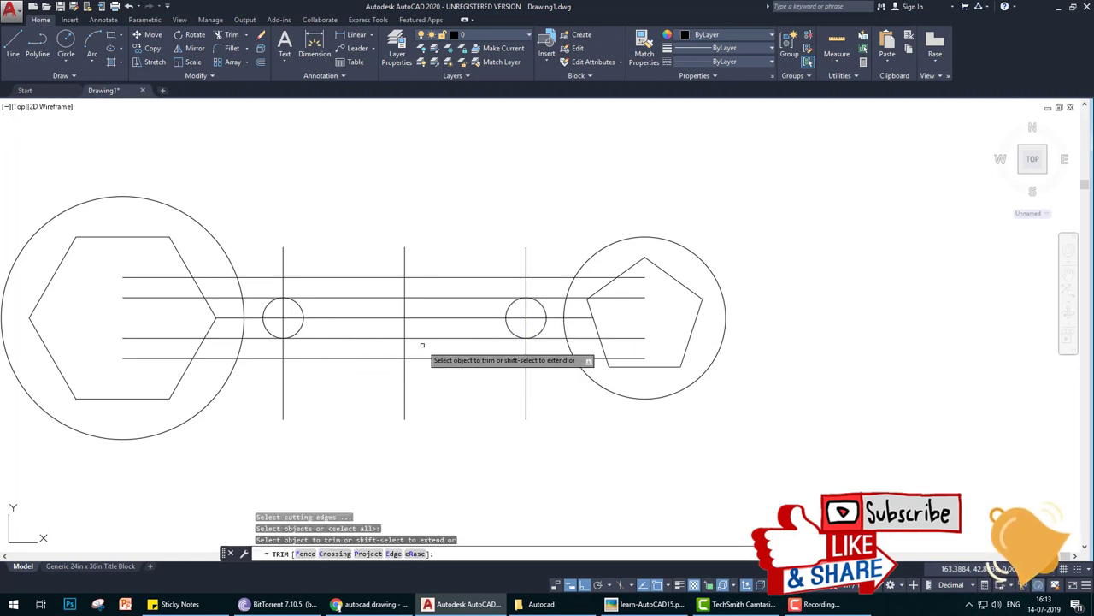
Step: Trim away the handle lines between the two small circles to form the slot
left_click(537, 333)
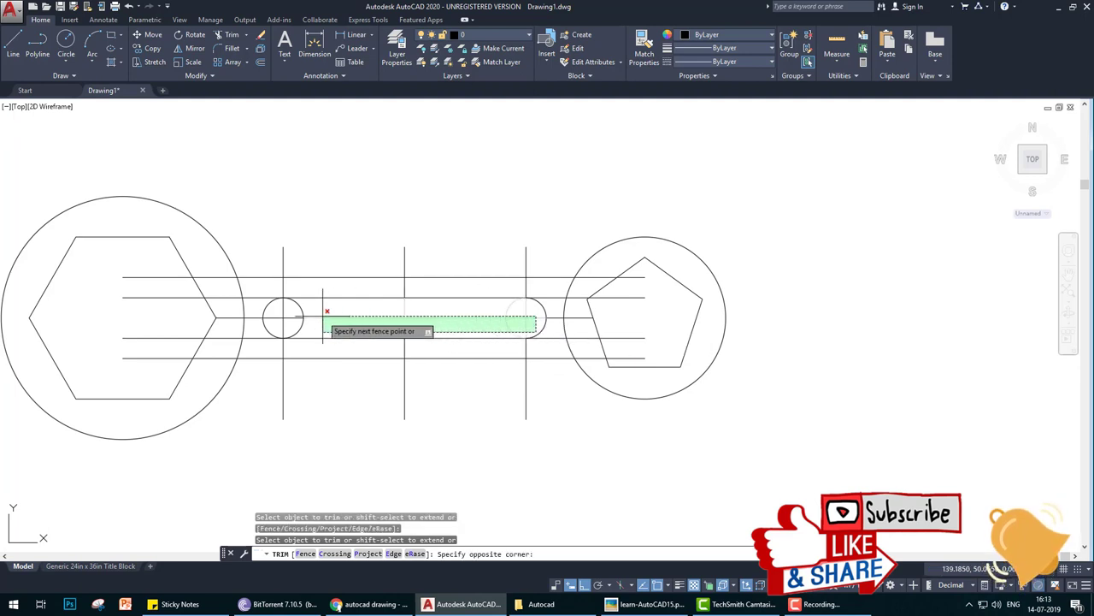
left_click(261, 295)
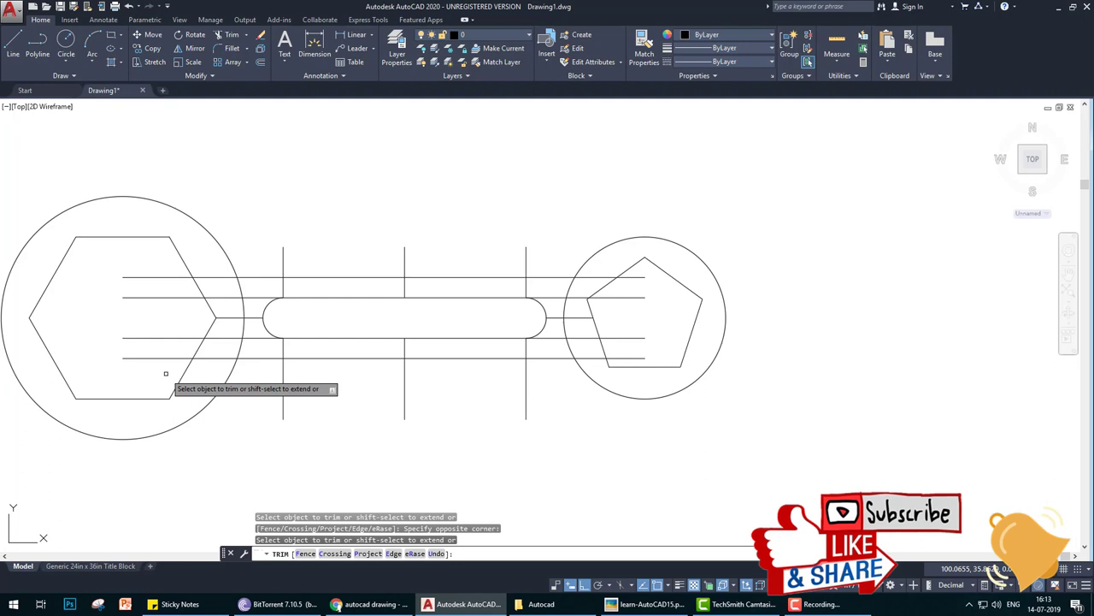
key("Return")
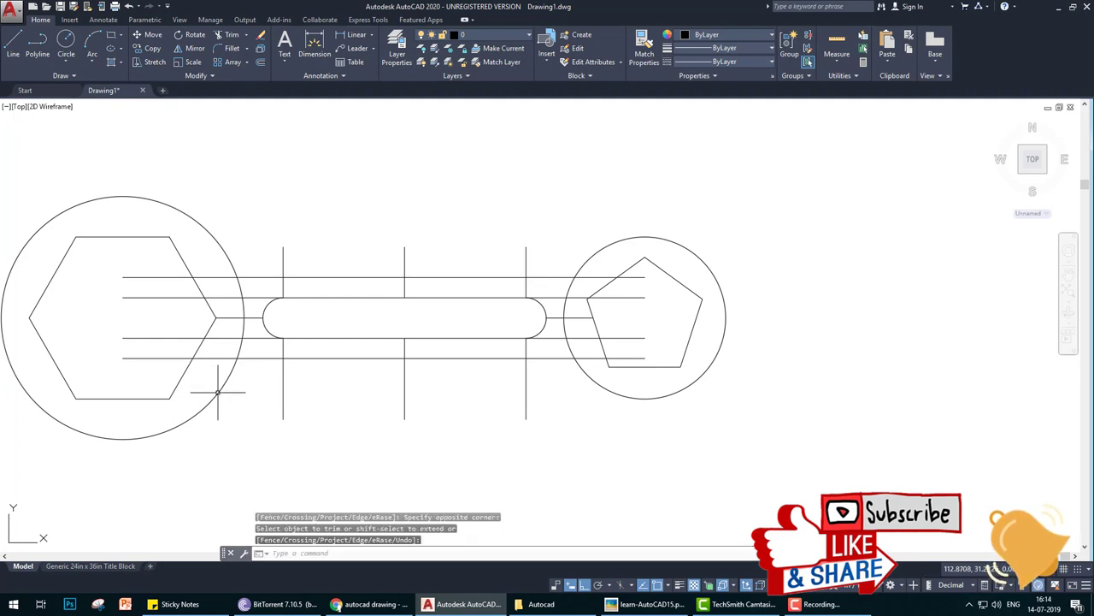
Step: Trim the handle lines inside the large hexagon-end circle
type("tr")
key("Return")
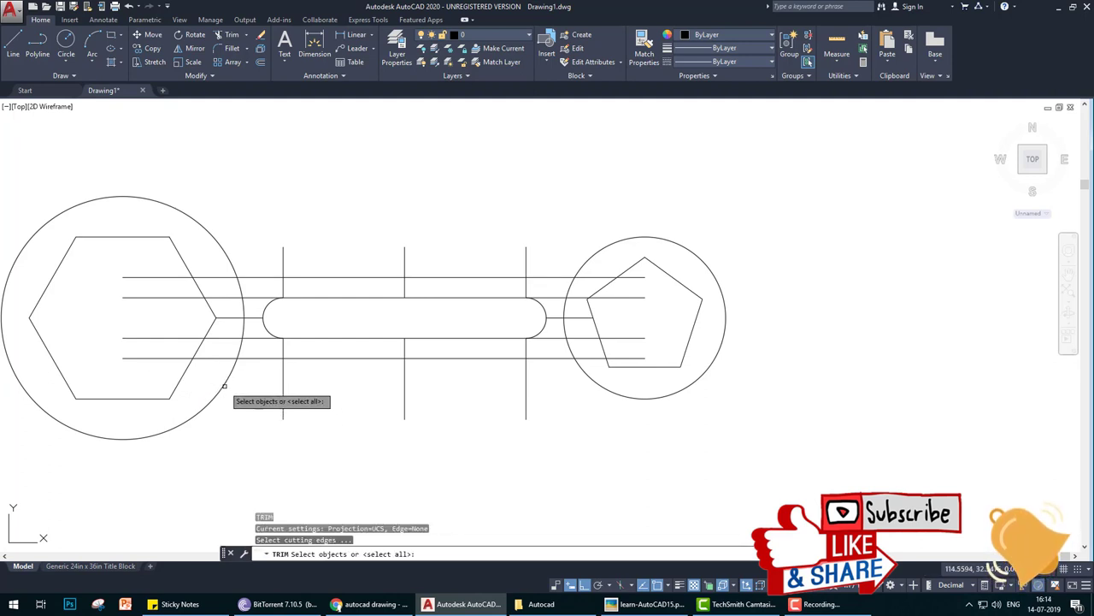
left_click(226, 382)
key("Return")
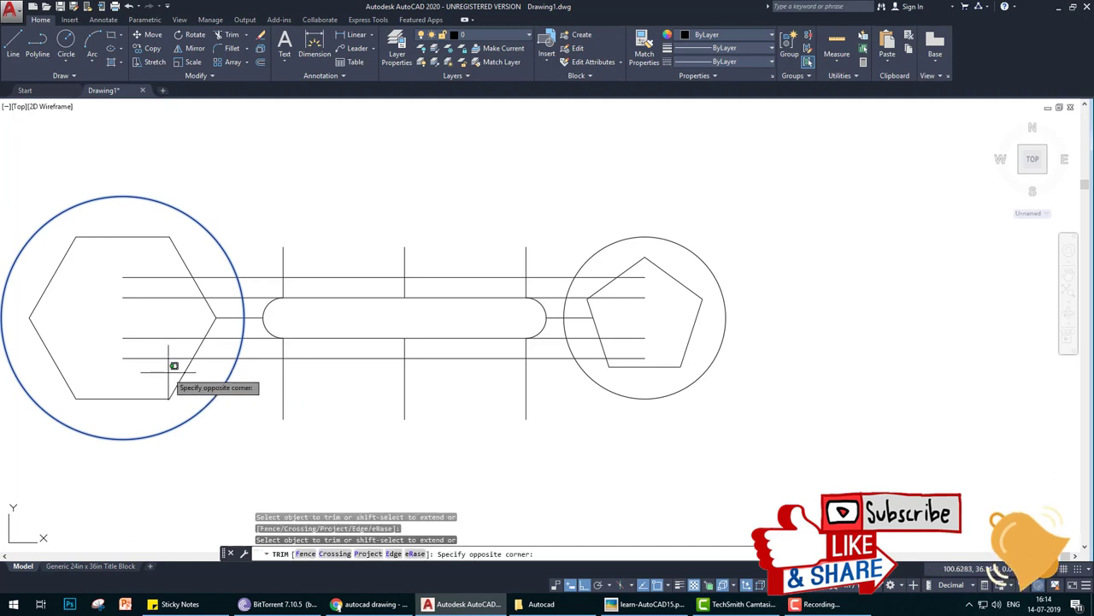
left_click(168, 372)
left_click(129, 276)
Step: Trim the handle lines inside the circle around the pentagon
key("Return")
key("Return")
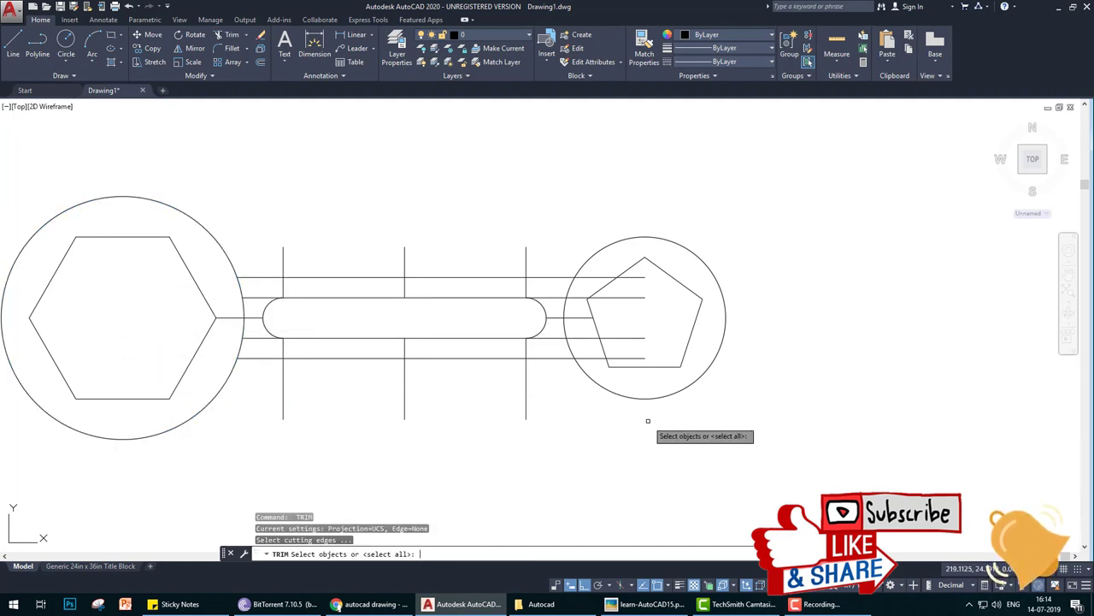
left_click(625, 395)
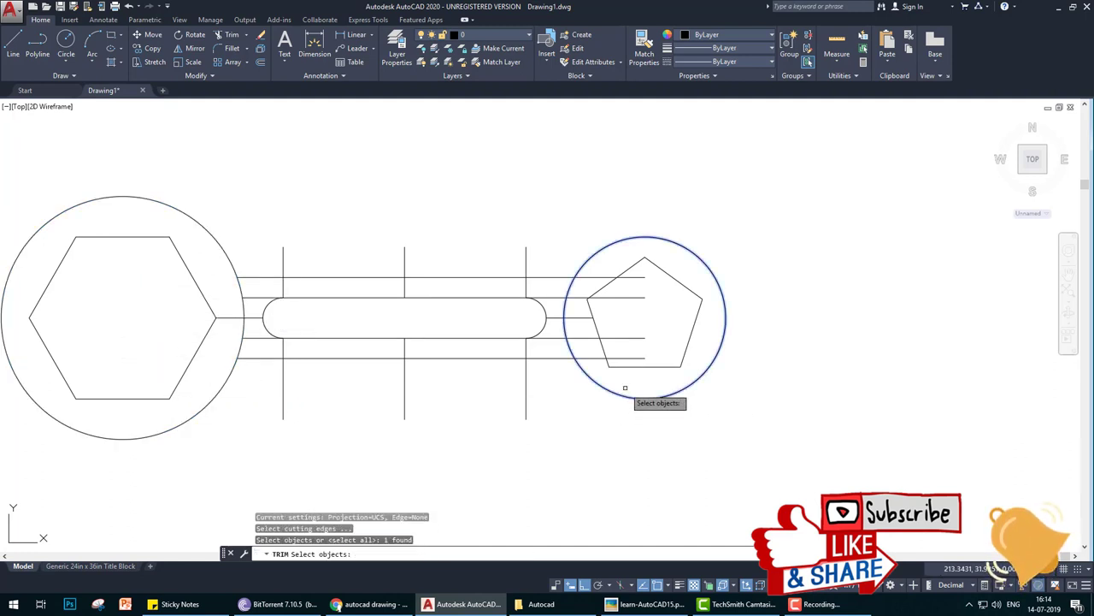
key("Return")
left_click(642, 361)
left_click(628, 265)
key("Return")
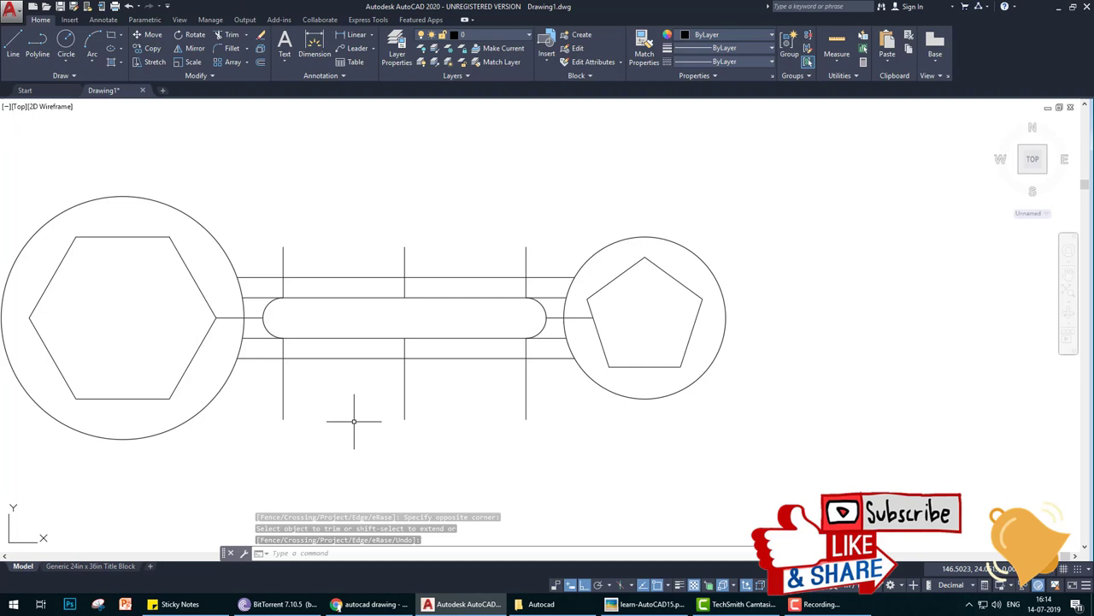
Step: Erase the vertical construction line pieces above and below the handle
type("r")
key("Escape")
key("Escape")
type("era")
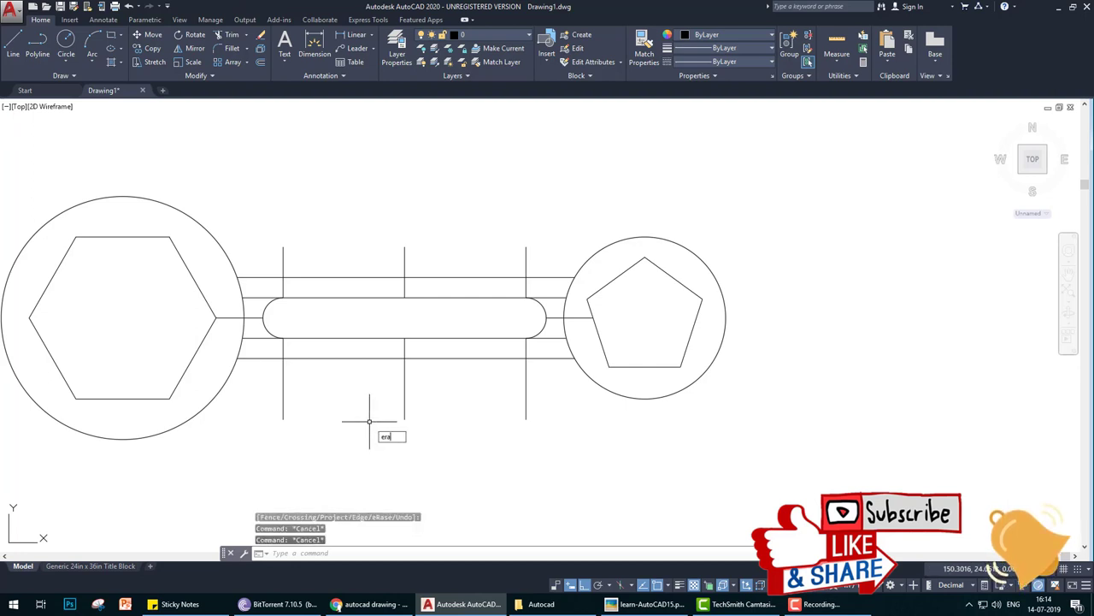
type("se")
key("Return")
left_click(573, 460)
left_click(281, 386)
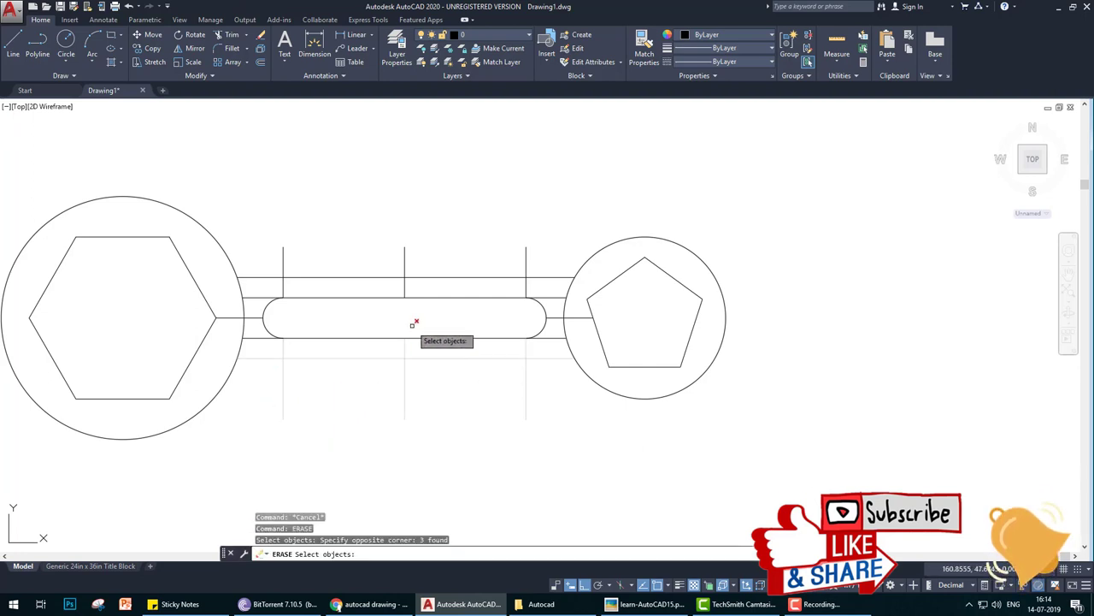
left_click(550, 257)
left_click(276, 228)
key("Return")
key("Return")
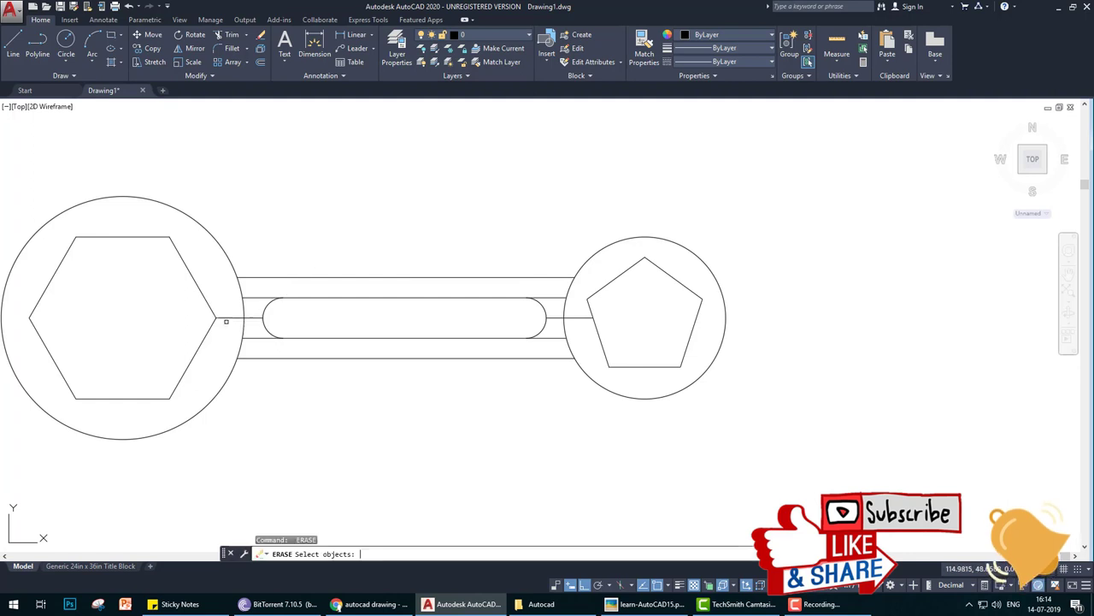
Step: Erase the leftover stubs by the hexagon's right corner and left of the pentagon
left_click(226, 318)
left_click(234, 326)
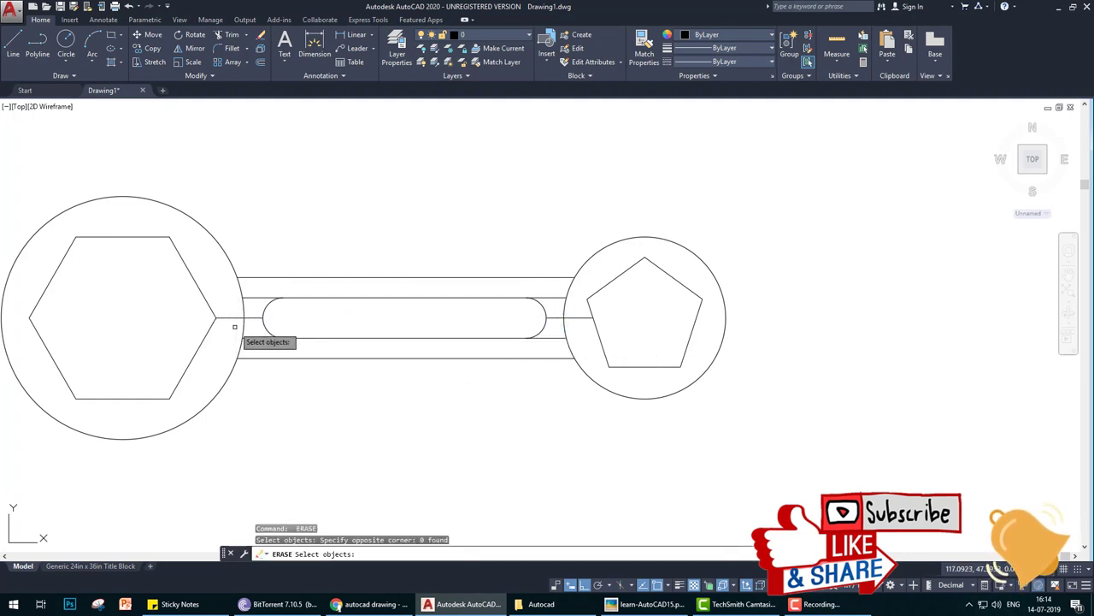
left_click(232, 318)
left_click(577, 319)
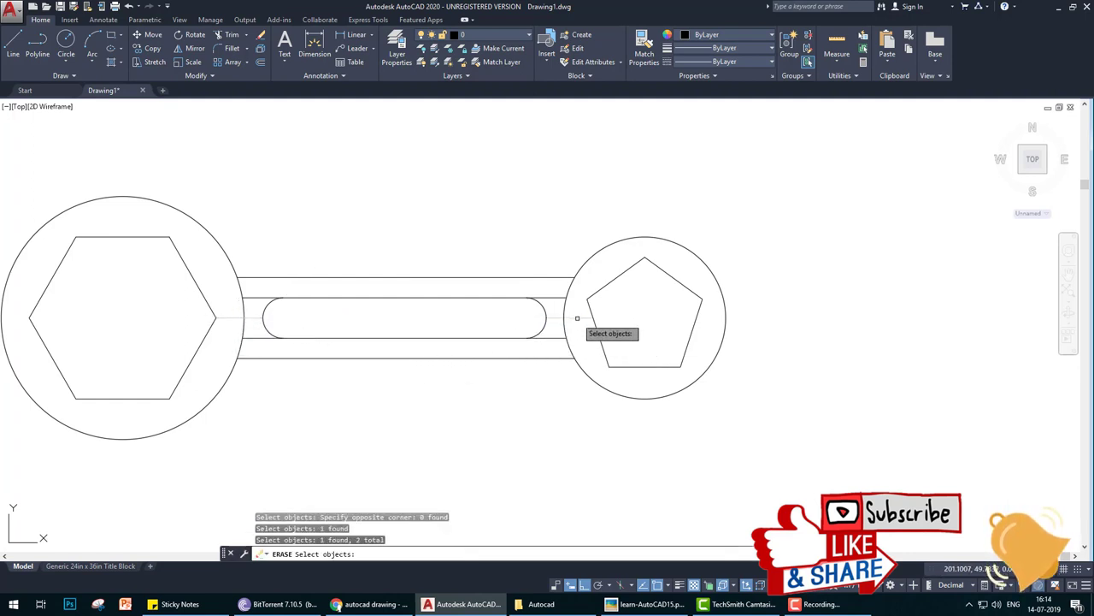
key("Return")
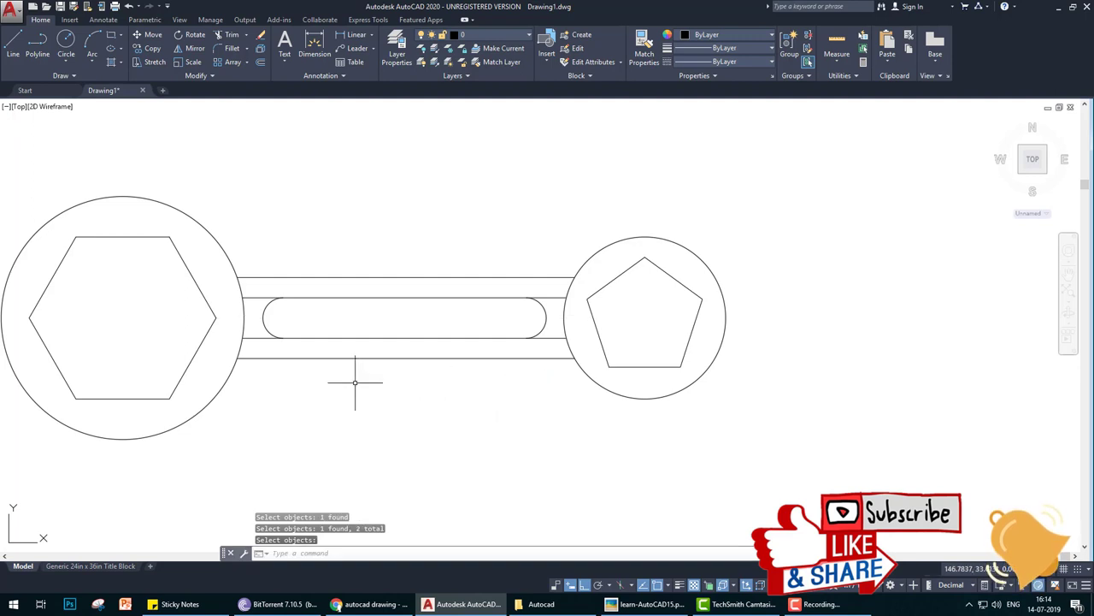
Step: Zoom out and bring the reference image learn-AutoCAD15.png to the front
type("tr")
key("Return")
key("Return")
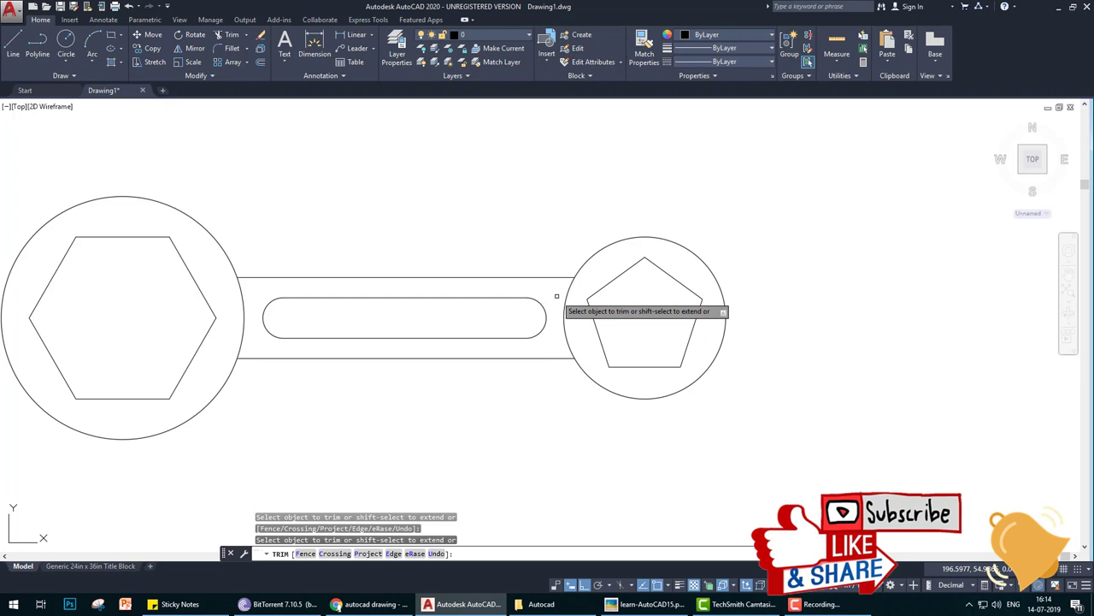
scroll(573, 389, "down", 2)
key("Escape")
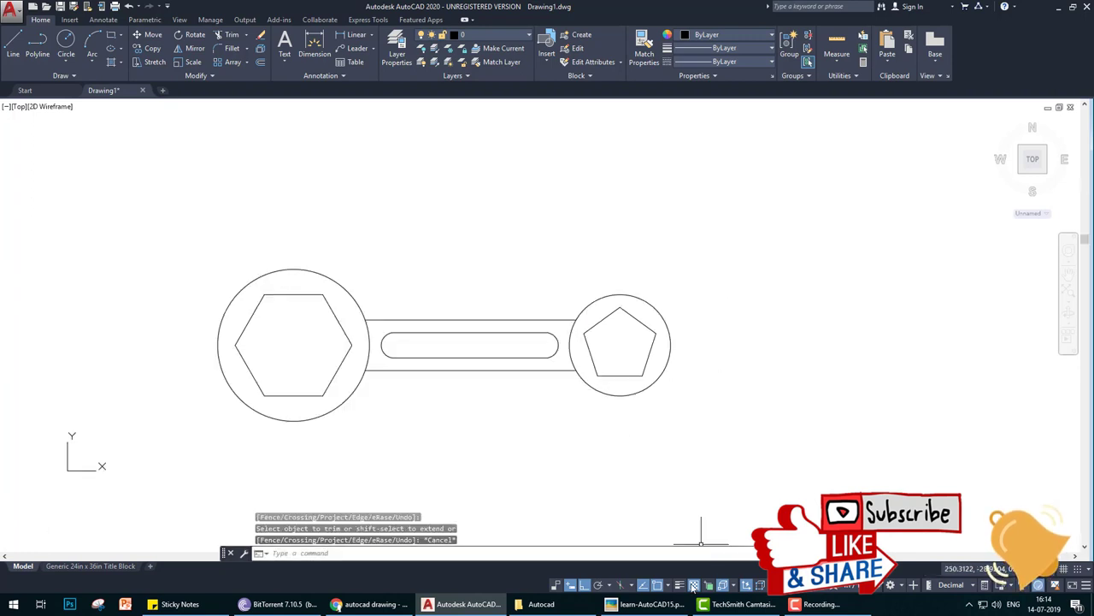
left_click(654, 603)
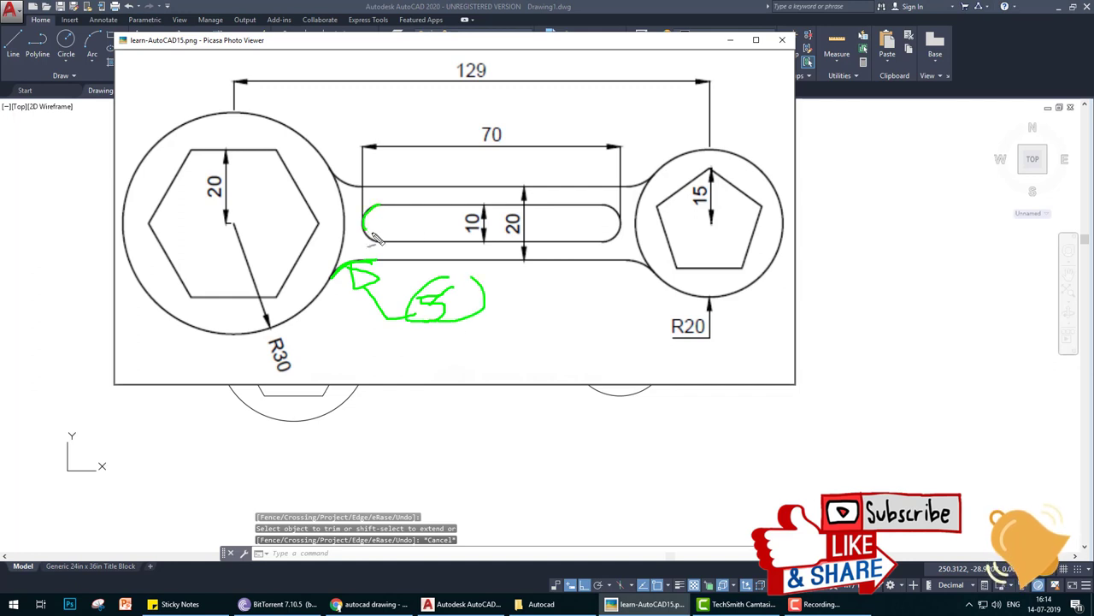
Step: Clear the green mark-up from the hexagon-end joint on the reference image
key("Escape")
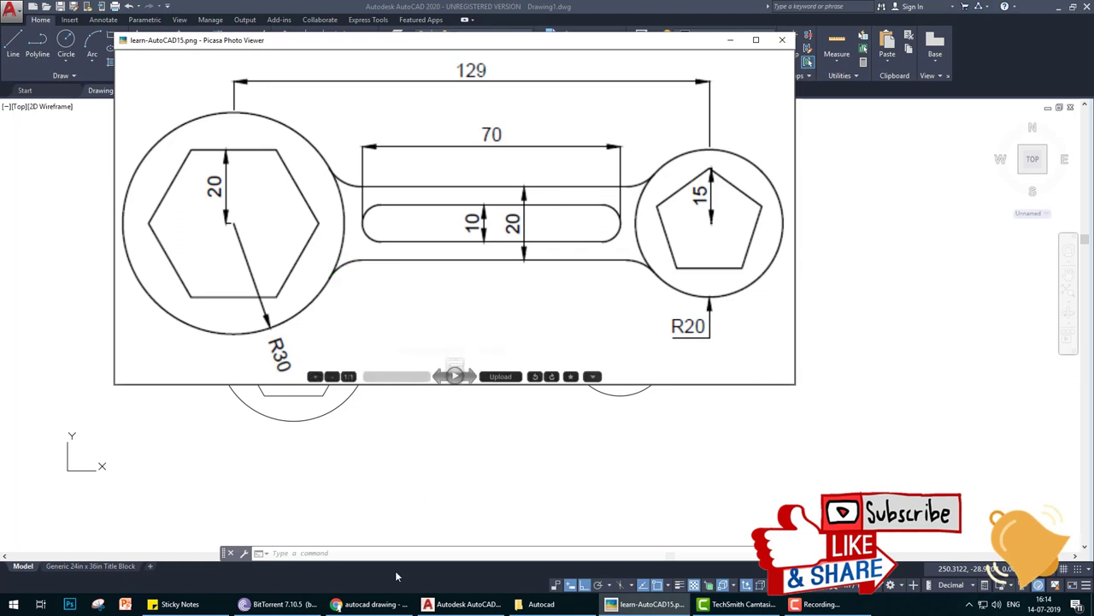
Step: In AutoCAD, draw a radius 5 circle tangent to the lower handle line and the large circle
left_click(445, 391)
type("c")
key("Return")
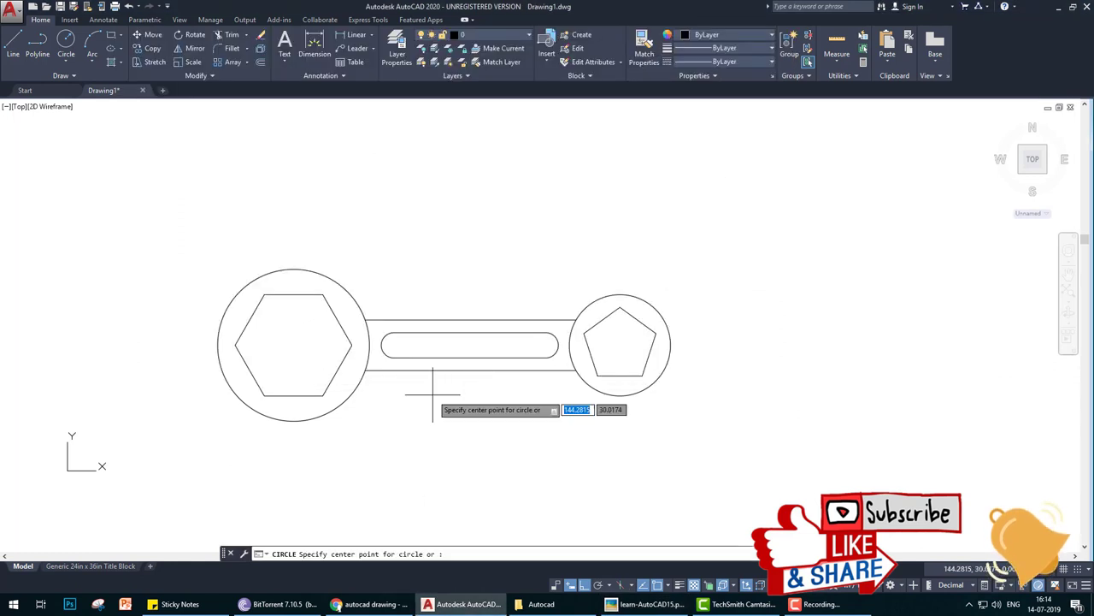
left_click(522, 554)
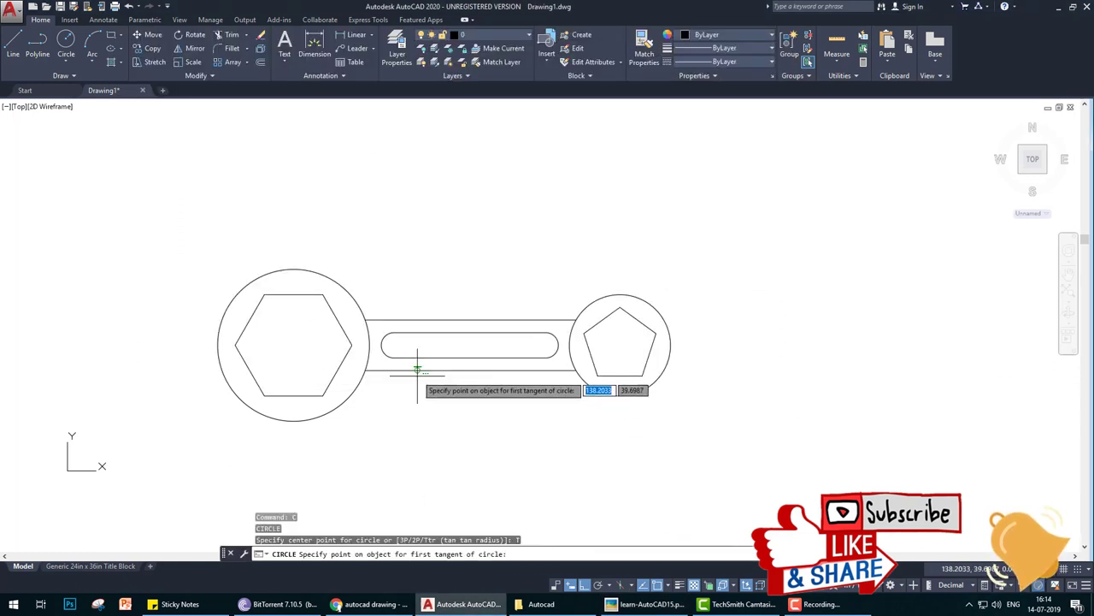
left_click(394, 370)
left_click(357, 384)
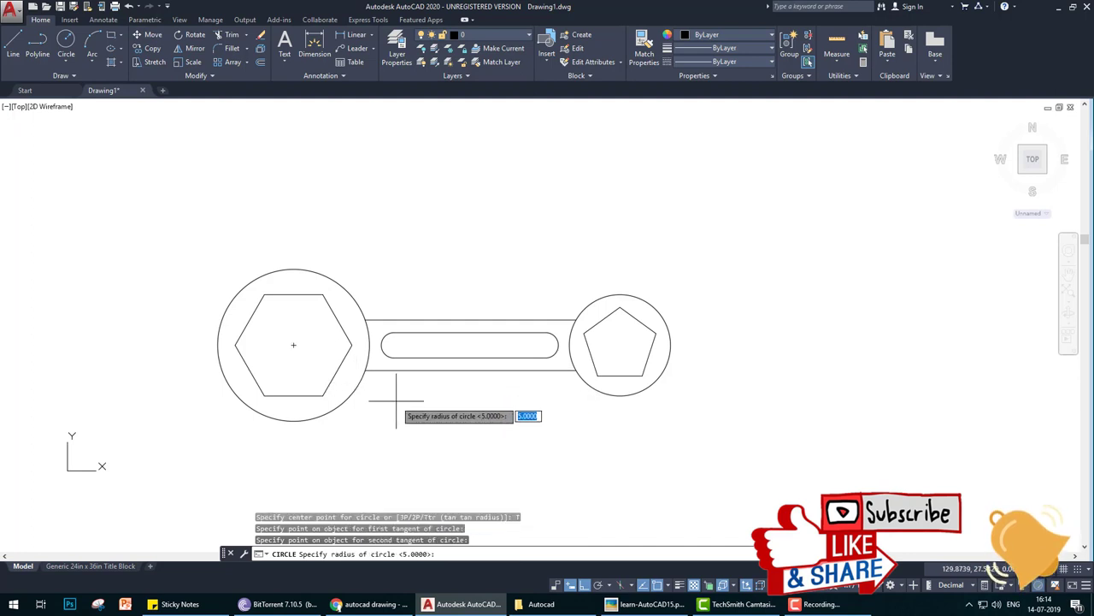
type("5")
key("Return")
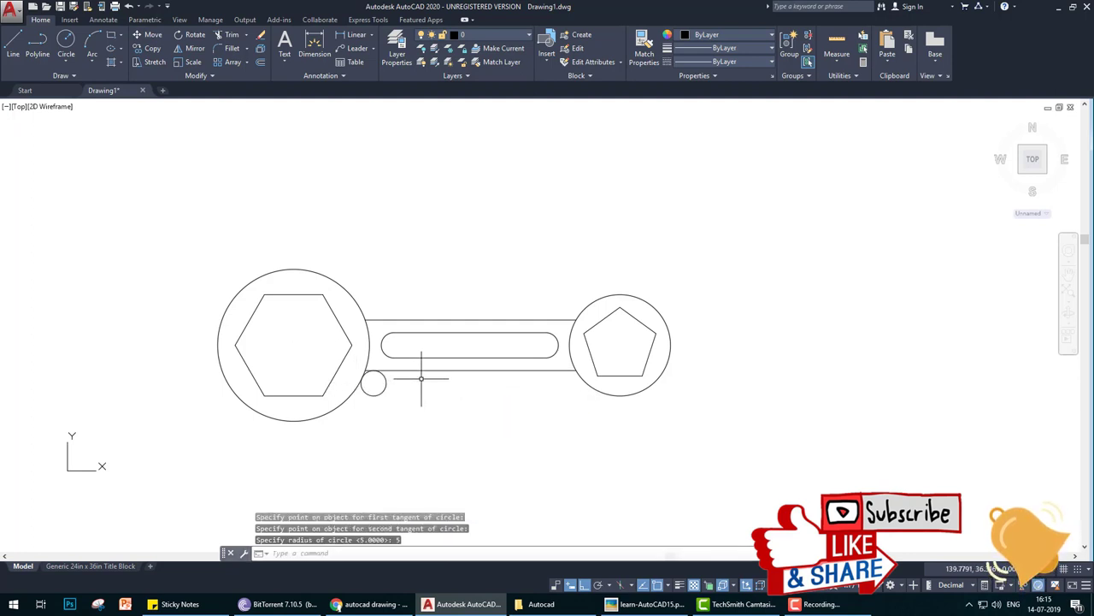
Step: Draw a radius 5 Ttr circle tangent to the handle's top line and the large circle
key("Return")
left_click(382, 318)
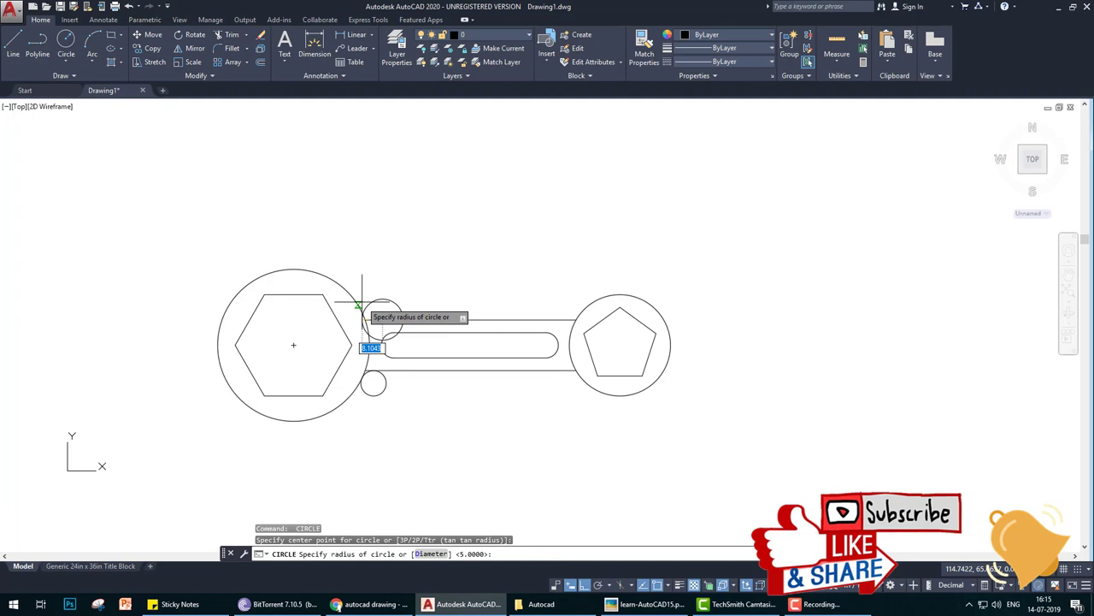
key("Escape")
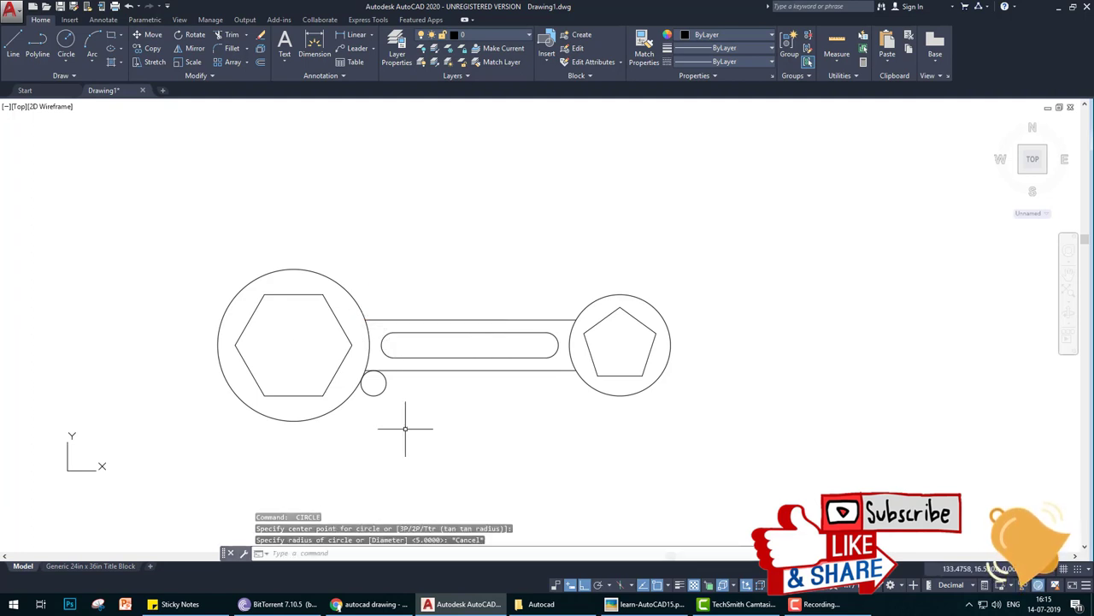
type("c")
key("Return")
type("t")
key("Return")
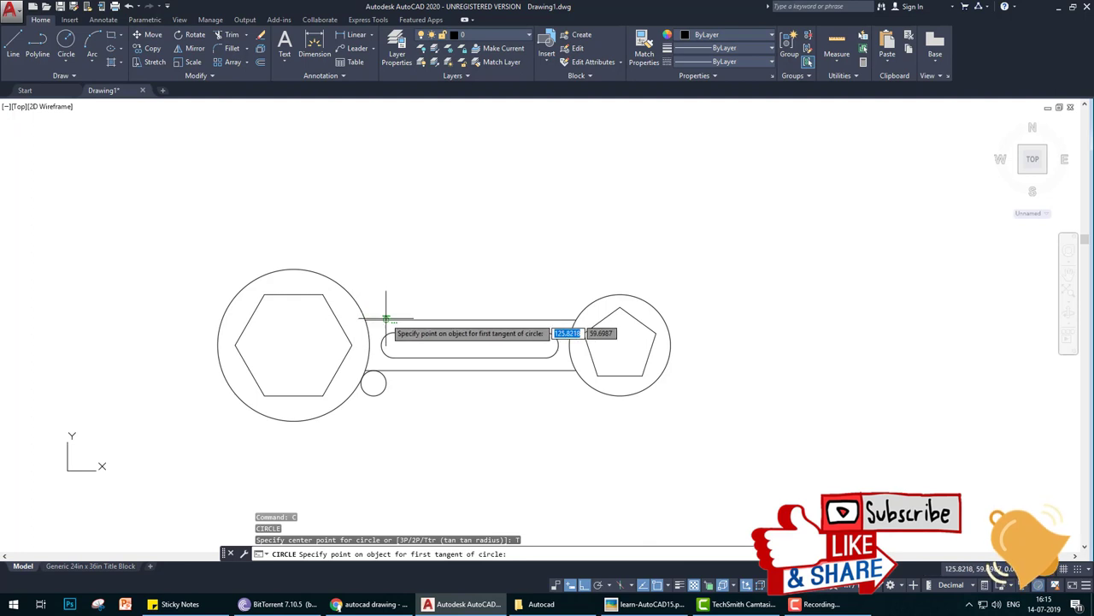
left_click(385, 318)
left_click(354, 297)
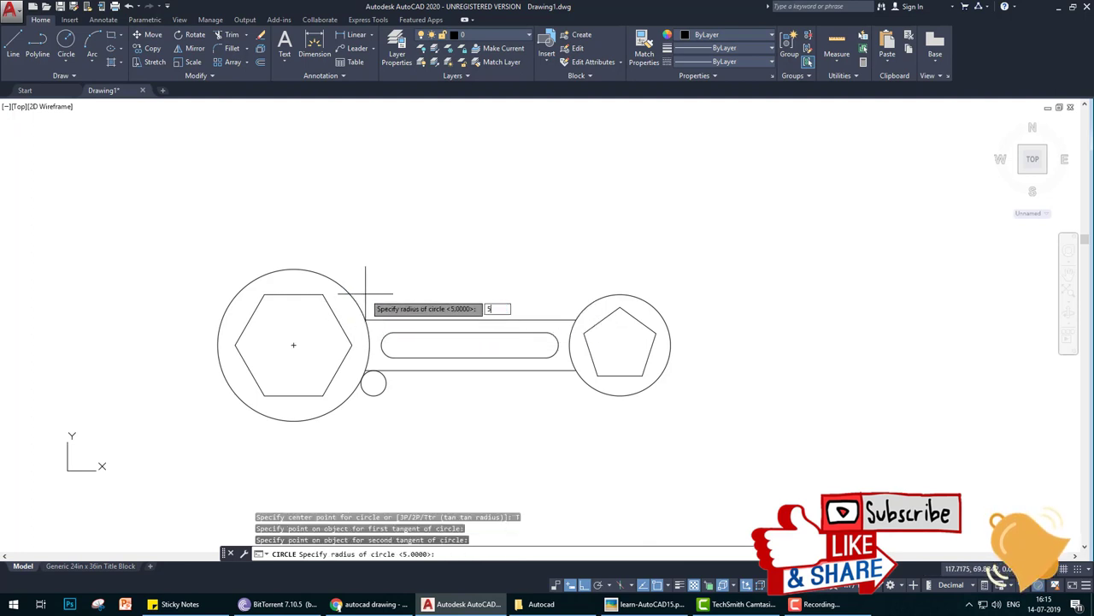
key("Return")
Step: Draw a radius 5 Ttr circle tangent to the bar's lower edge and the pentagon circle
type("c")
key("Return")
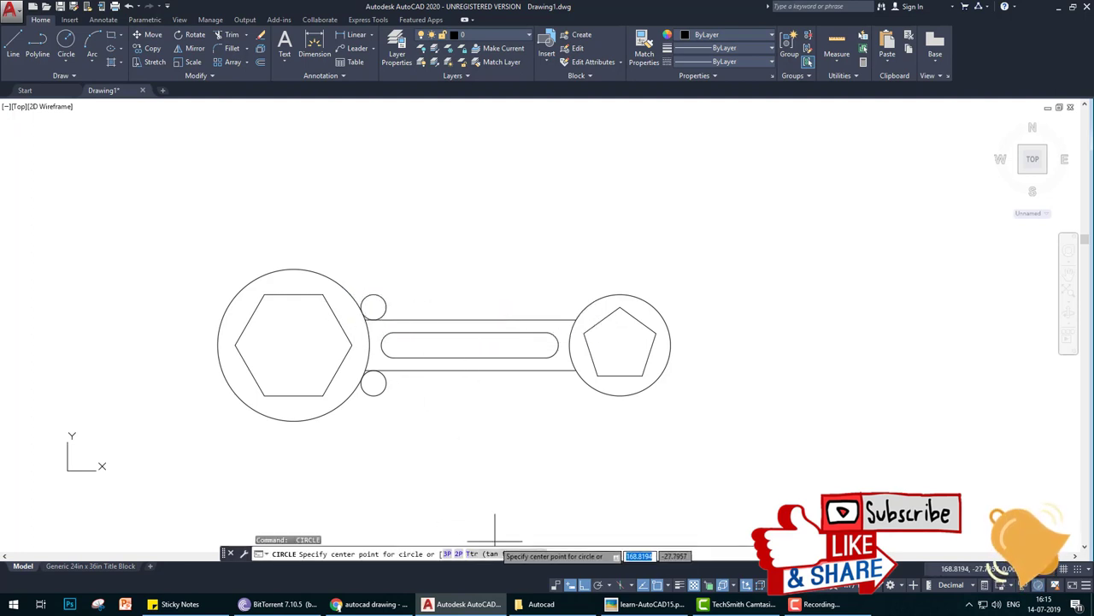
type("t")
key("Return")
left_click(590, 389)
left_click(567, 371)
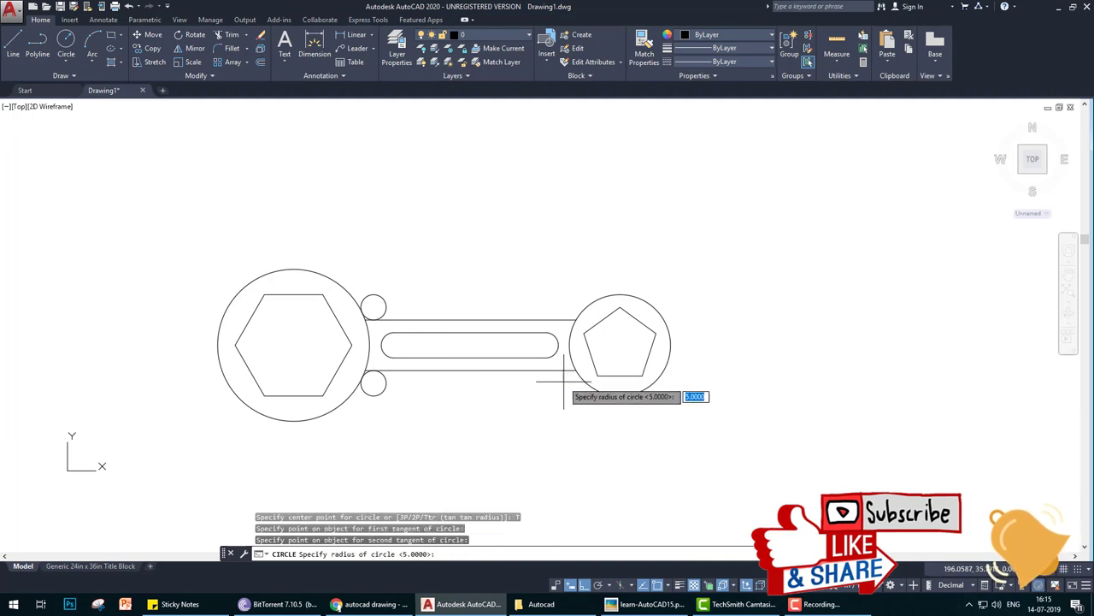
type("5")
key("Return")
key("Return")
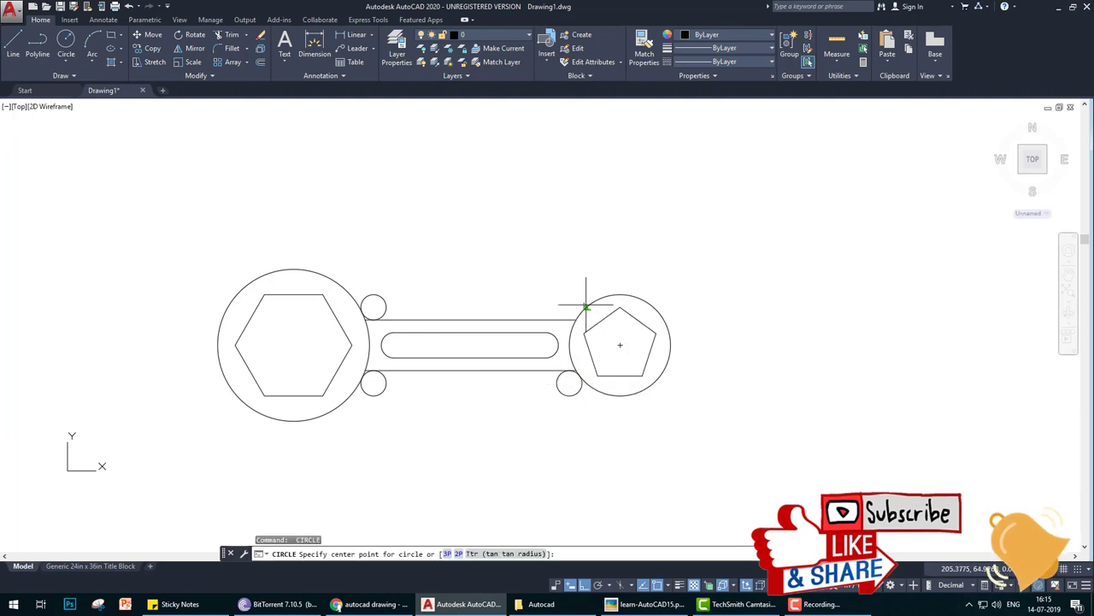
Step: Draw a radius 5 Ttr circle tangent to the pentagon circle and the bar's top edge
left_click(586, 312)
key("Escape")
key("Escape")
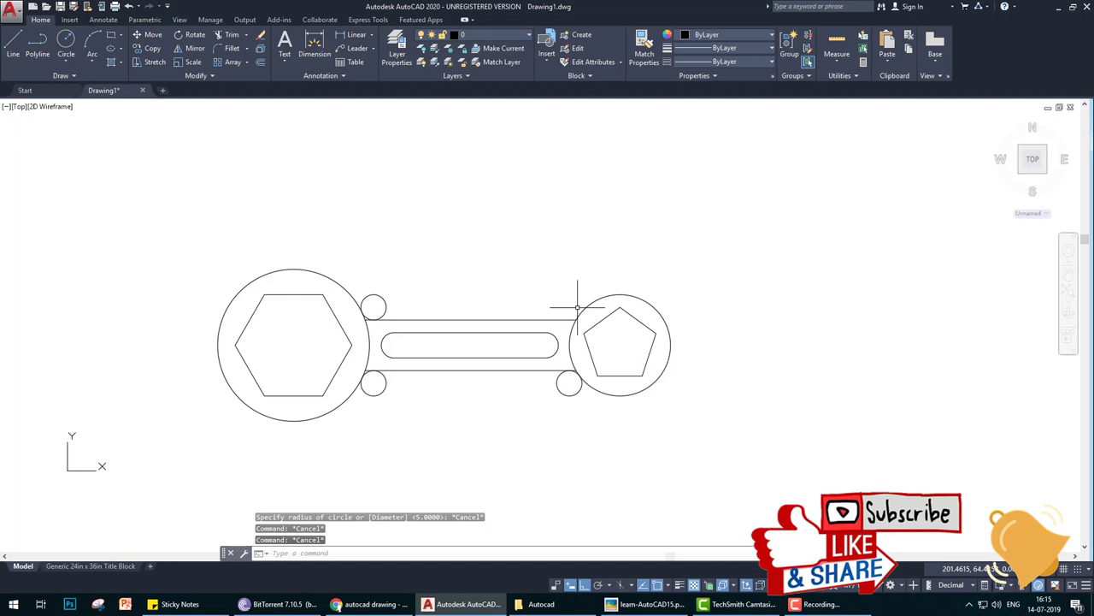
type("c")
key("Return")
type("t")
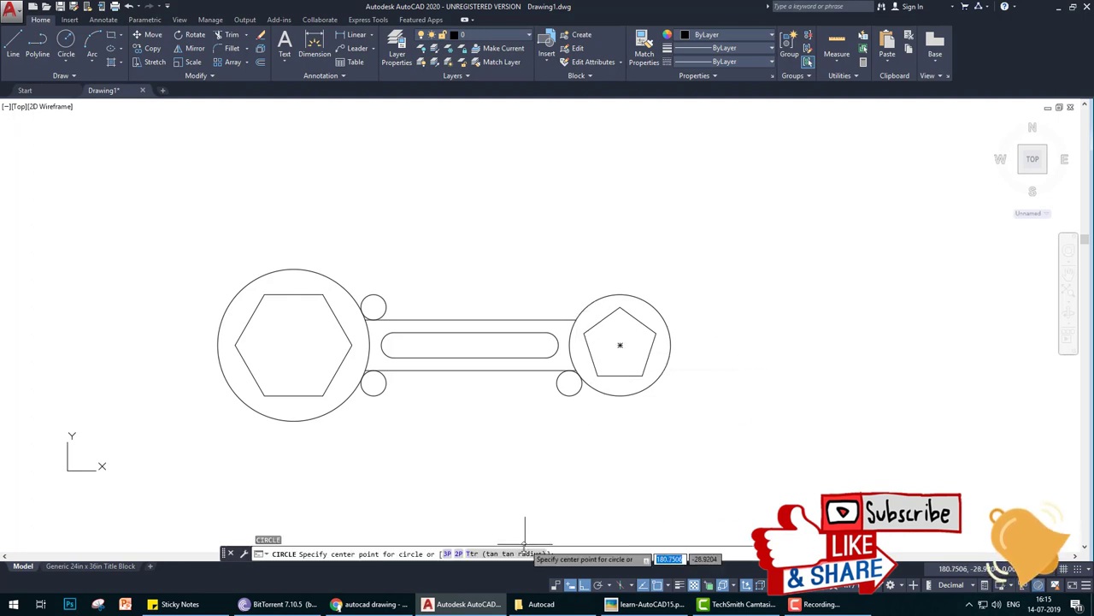
key("Return")
left_click(581, 303)
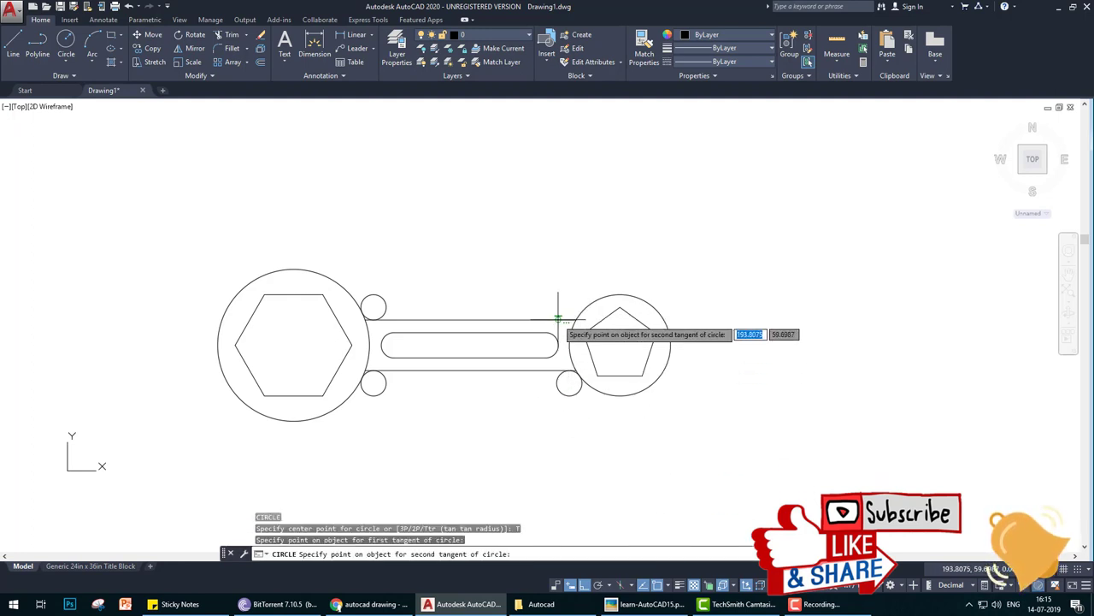
left_click(561, 319)
key("Return")
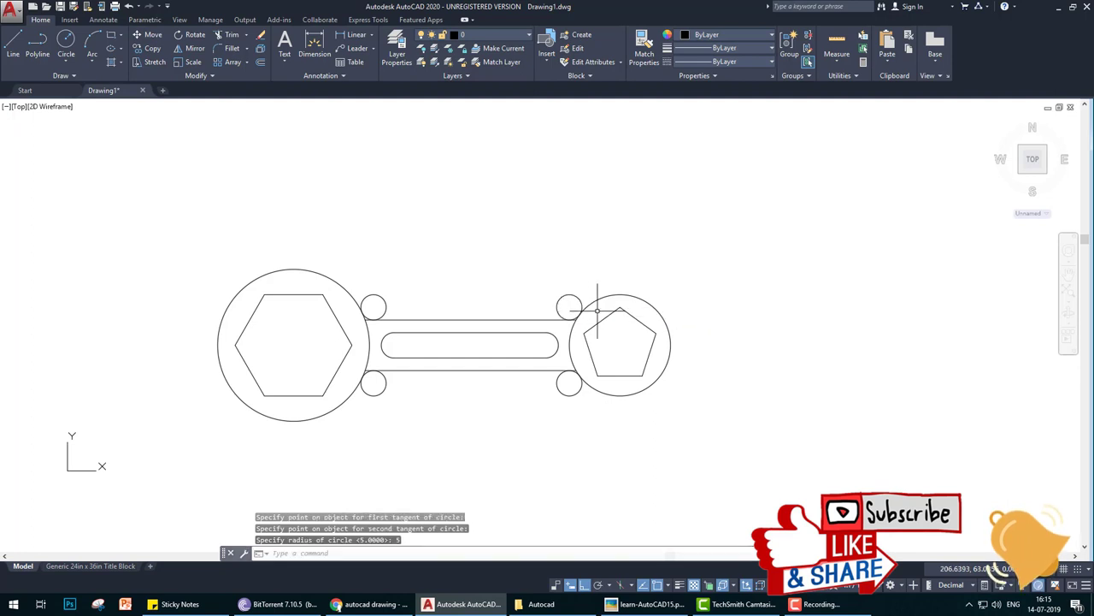
Step: Trim the outer arcs of the small tangent circles into fillet arcs
type("tr")
key("Return")
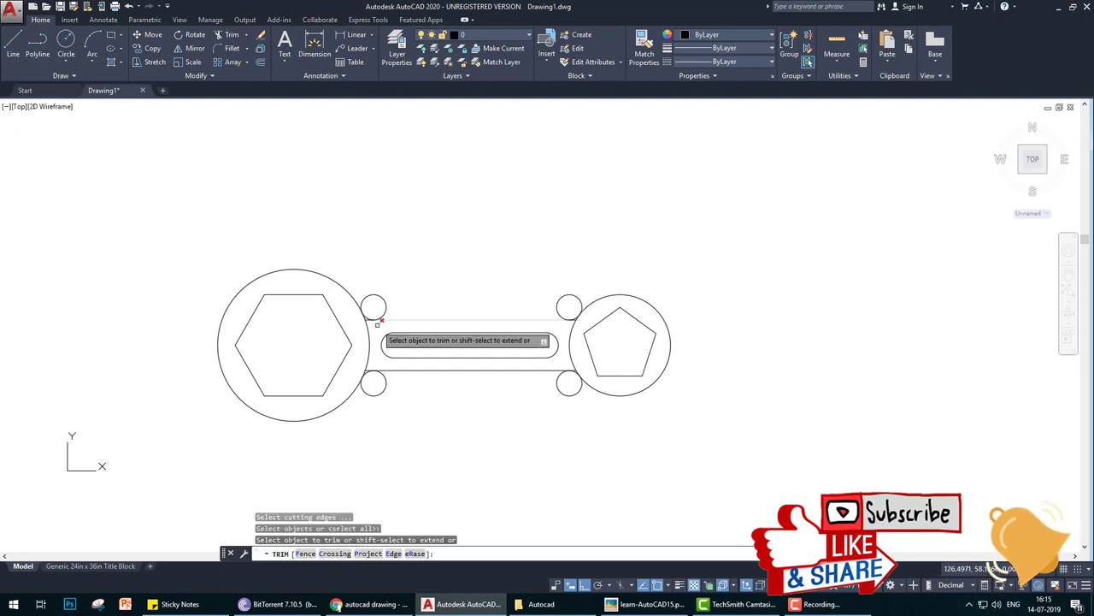
scroll(371, 311, "up", 8)
left_click(458, 305)
scroll(449, 362, "down", 9)
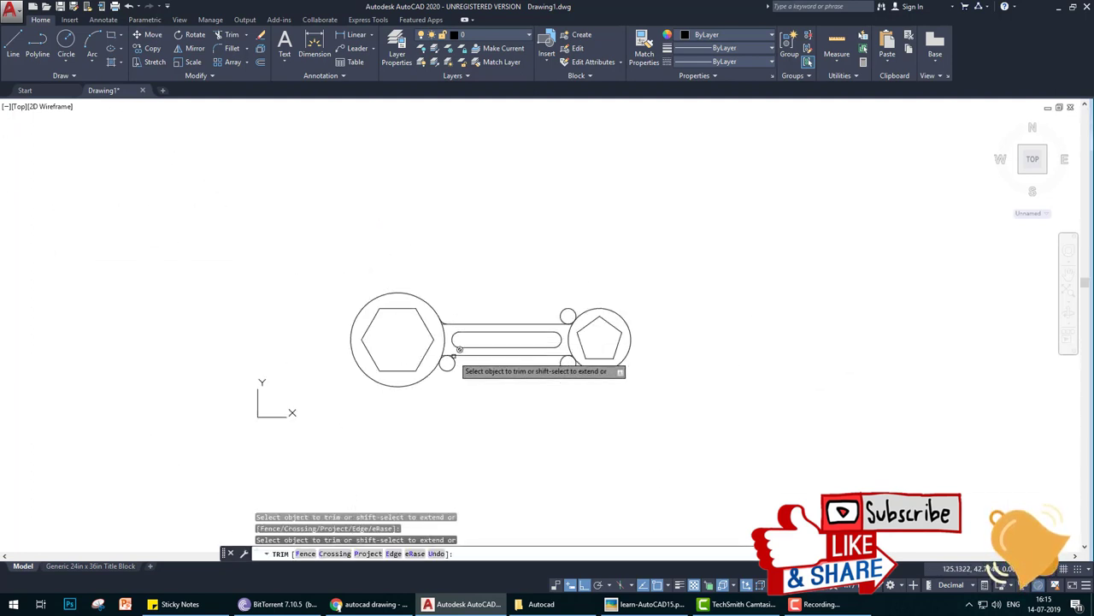
scroll(449, 362, "up", 1)
left_click(651, 360)
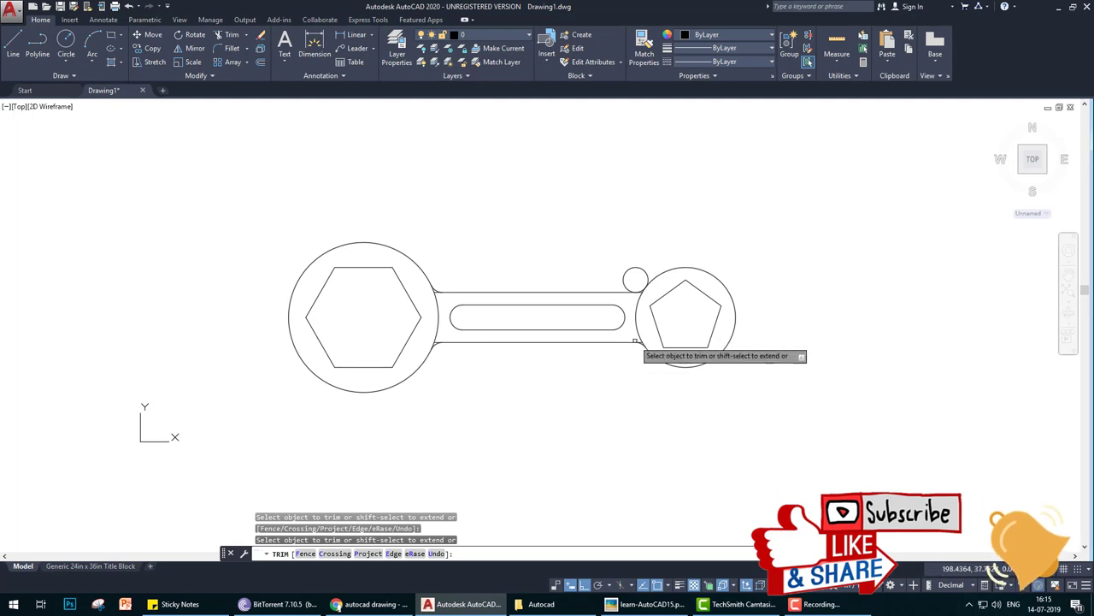
left_click(639, 268)
key("Return")
key("Return")
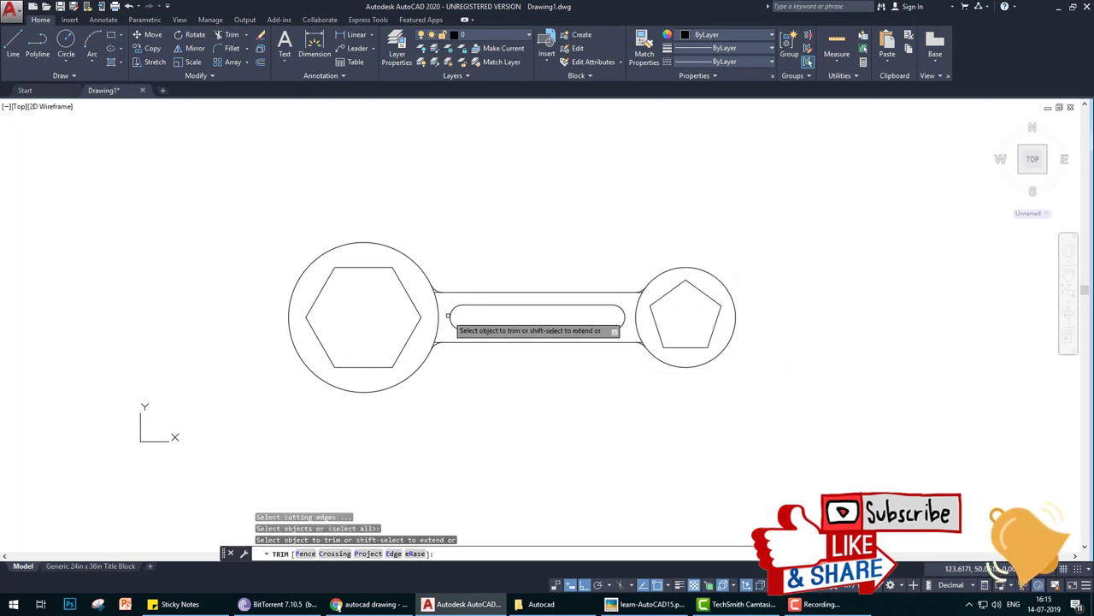
Step: Trim the leftover line stub and recentre the whole wrench in view
scroll(458, 325, "up", 8)
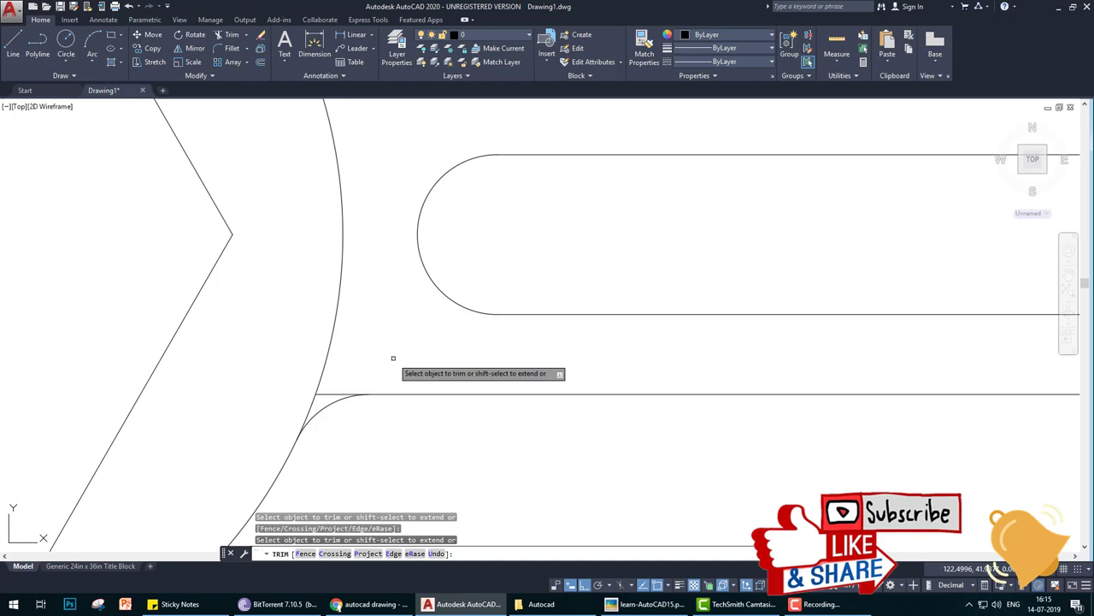
left_click(329, 398)
left_click(337, 396)
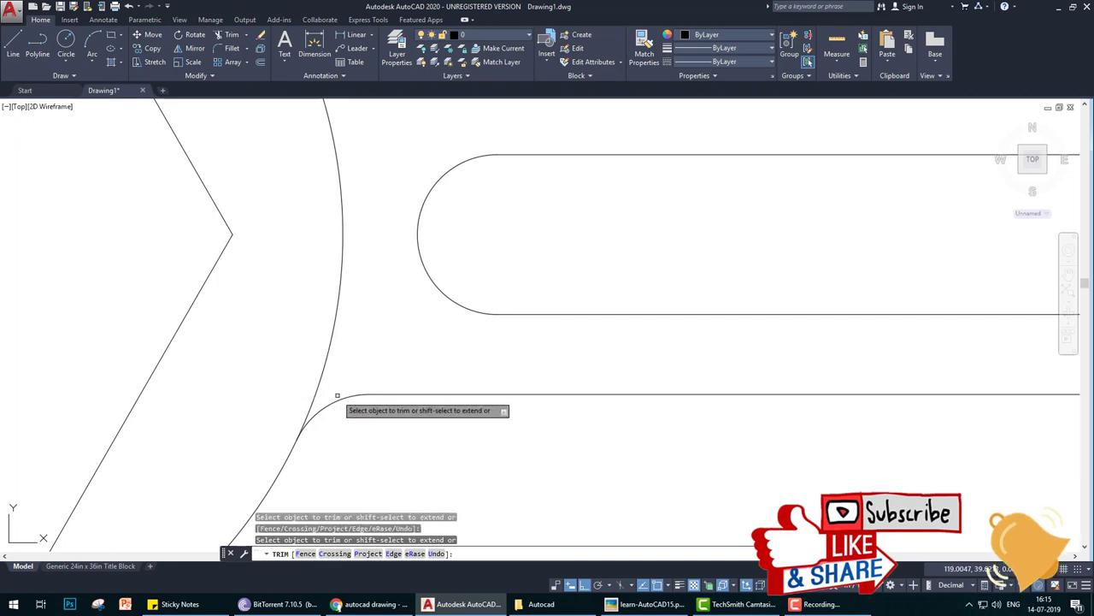
scroll(604, 368, "down", 5)
scroll(574, 384, "up", 4)
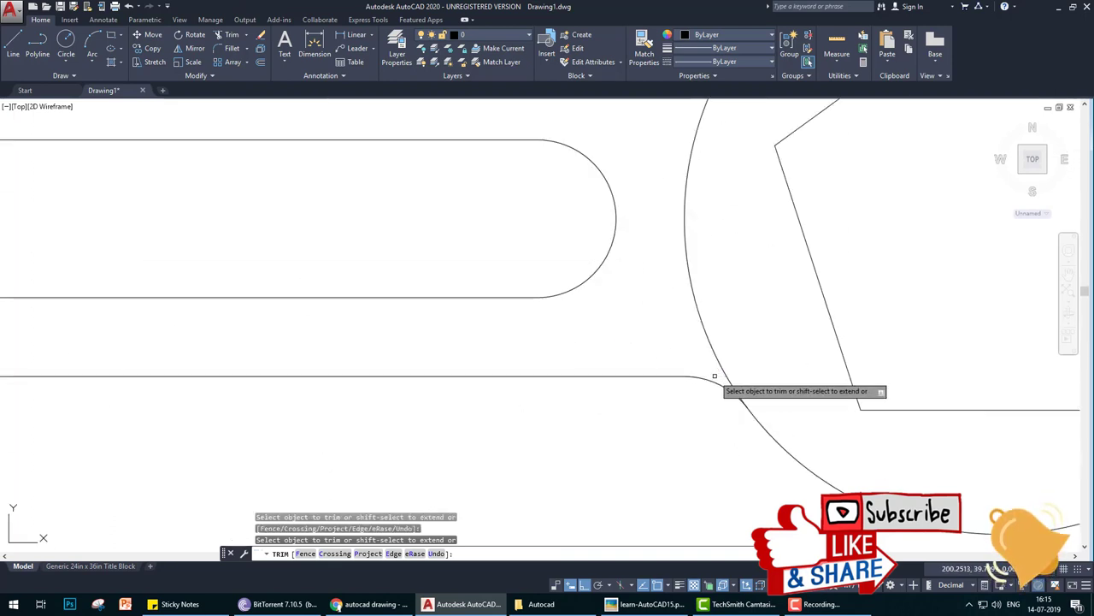
scroll(675, 214, "down", 5)
scroll(691, 144, "up", 7)
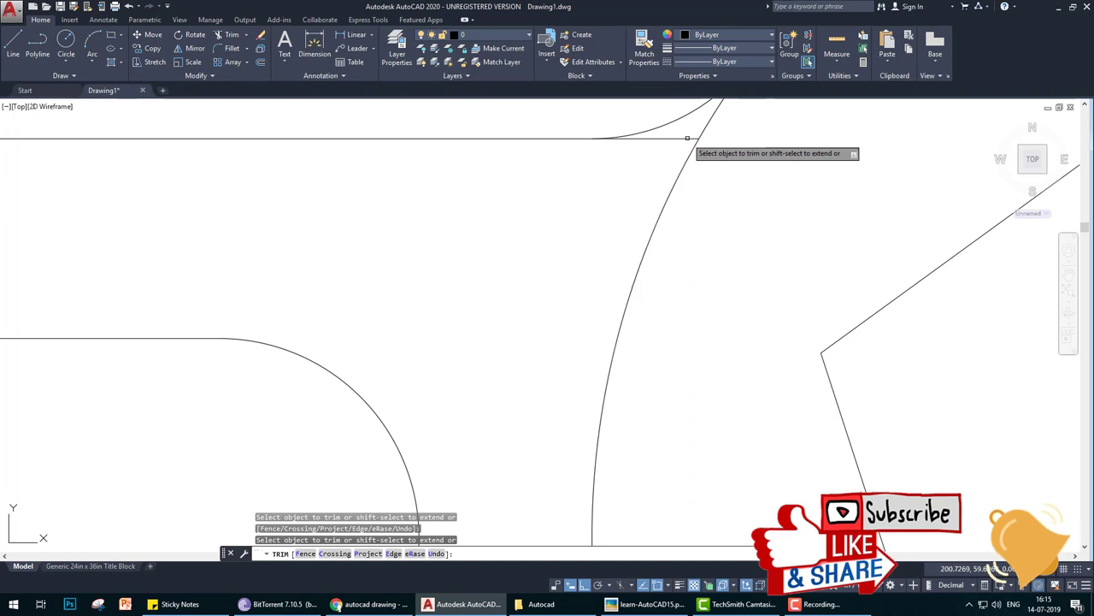
scroll(684, 146, "down", 5)
key("Escape")
scroll(639, 261, "down", 1)
middle_click_drag(513, 282, 477, 366)
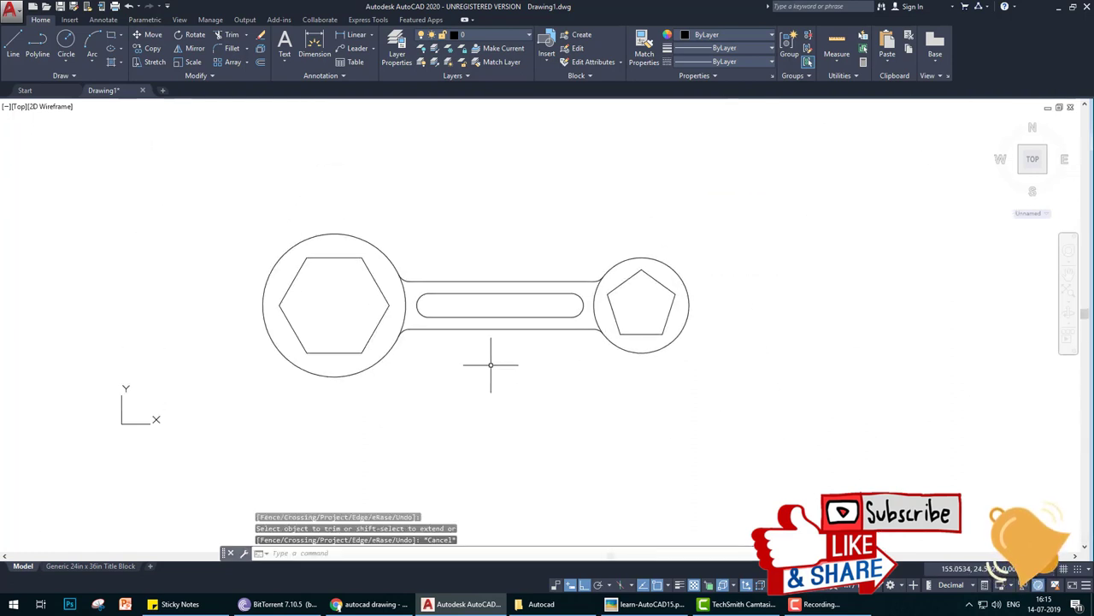
Step: Add a linear 129 dimension from the hexagon centre to the pentagon centre, above the wrench
left_click(352, 35)
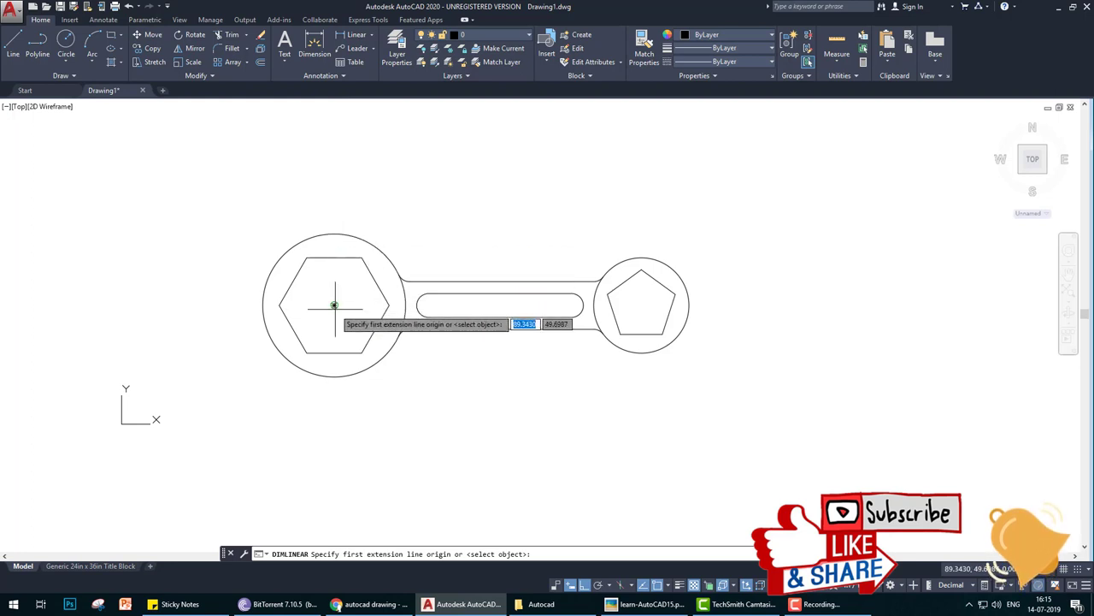
left_click(334, 304)
left_click(642, 305)
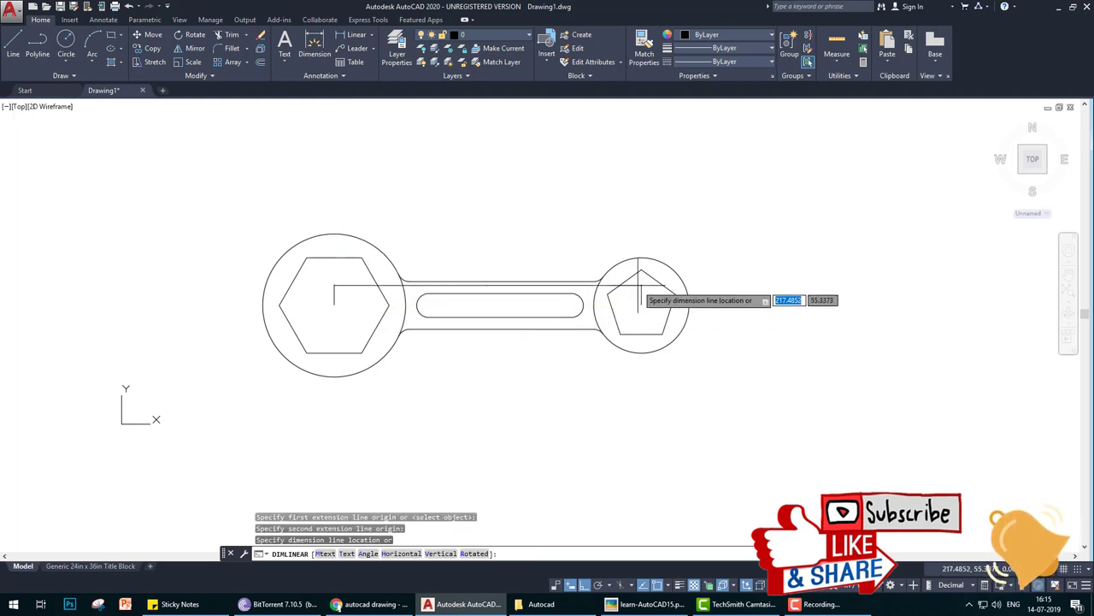
left_click(630, 208)
Step: Add a linear 70 dimension across the slot's length, above the bar
key("Return")
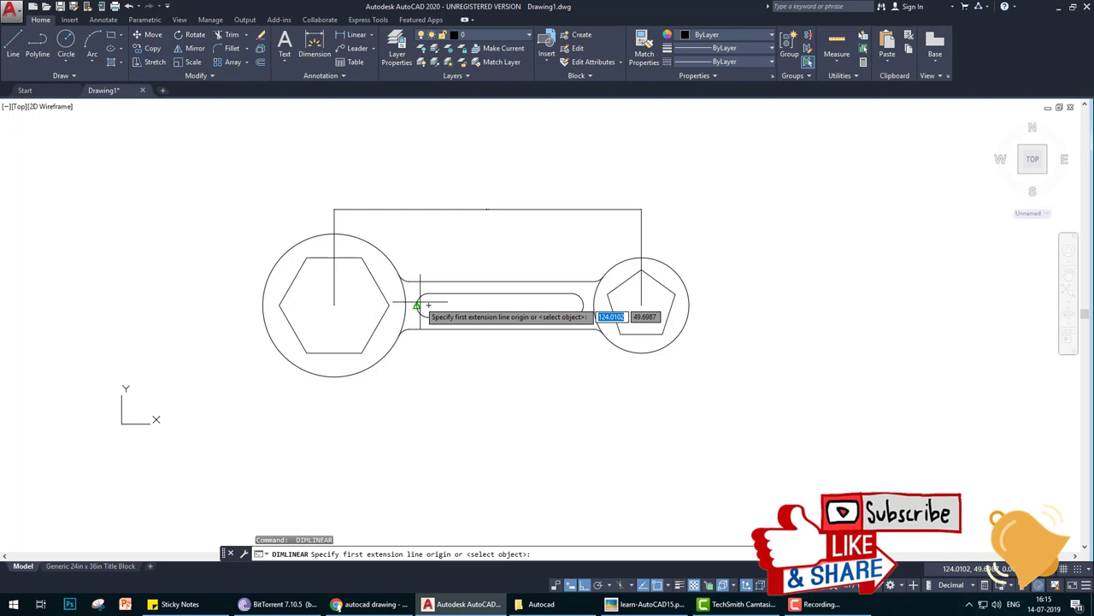
left_click(417, 304)
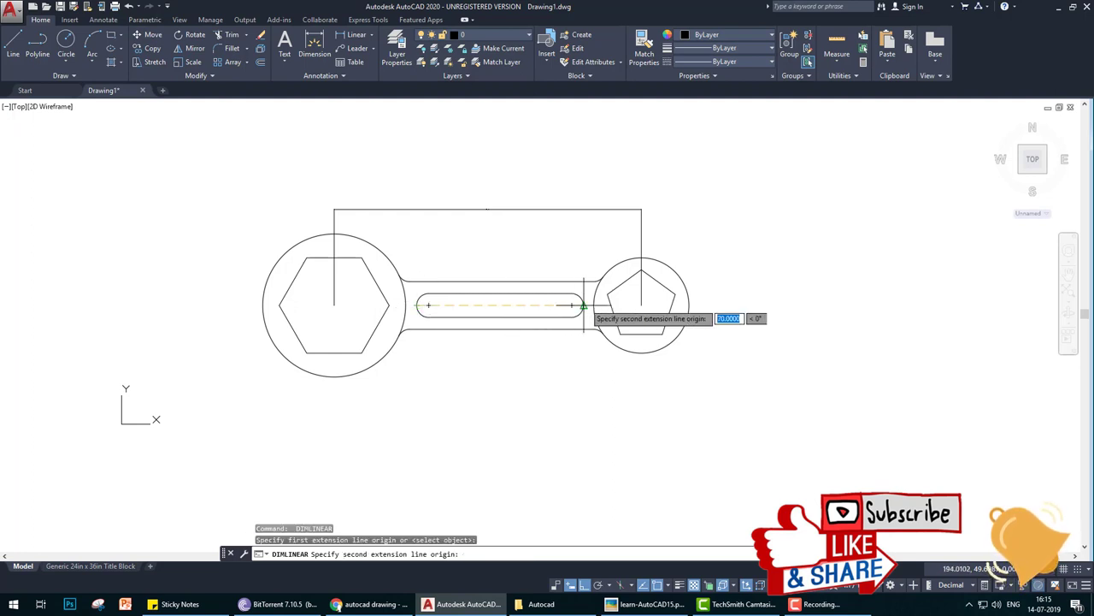
left_click(584, 304)
left_click(523, 260)
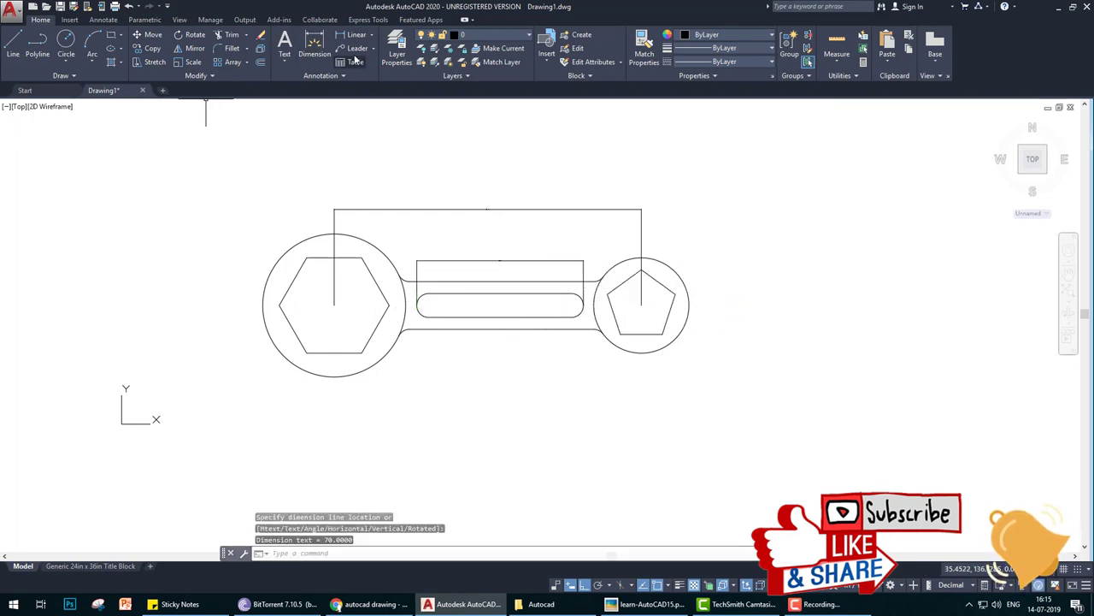
left_click(371, 34)
Step: Add radius dimensions R30 on the hexagon-end circle and R20 on the pentagon-end circle
left_click(370, 147)
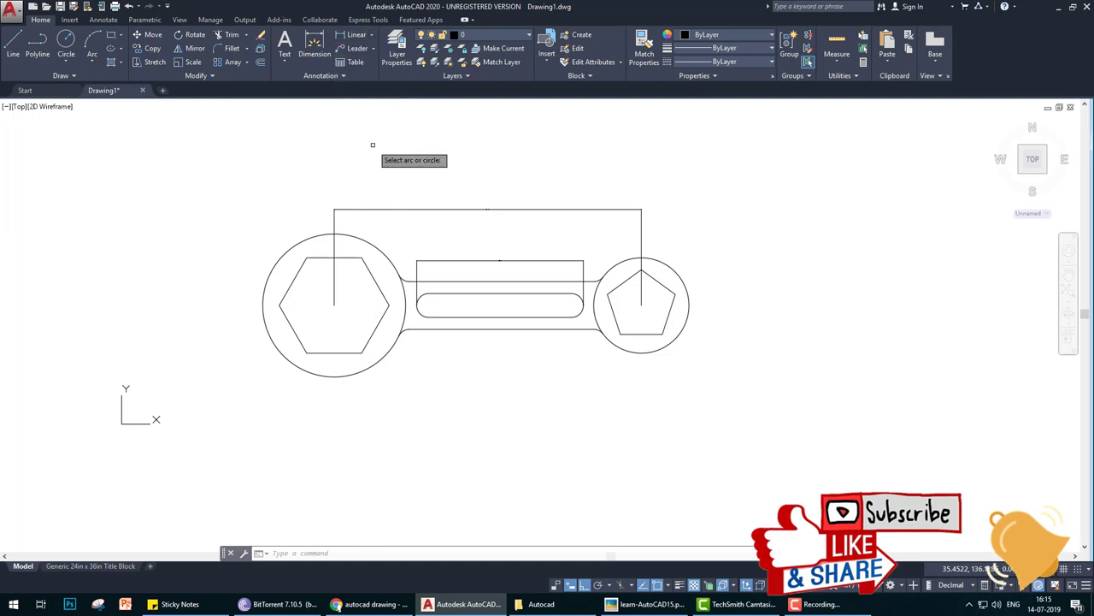
left_click(384, 360)
left_click(398, 384)
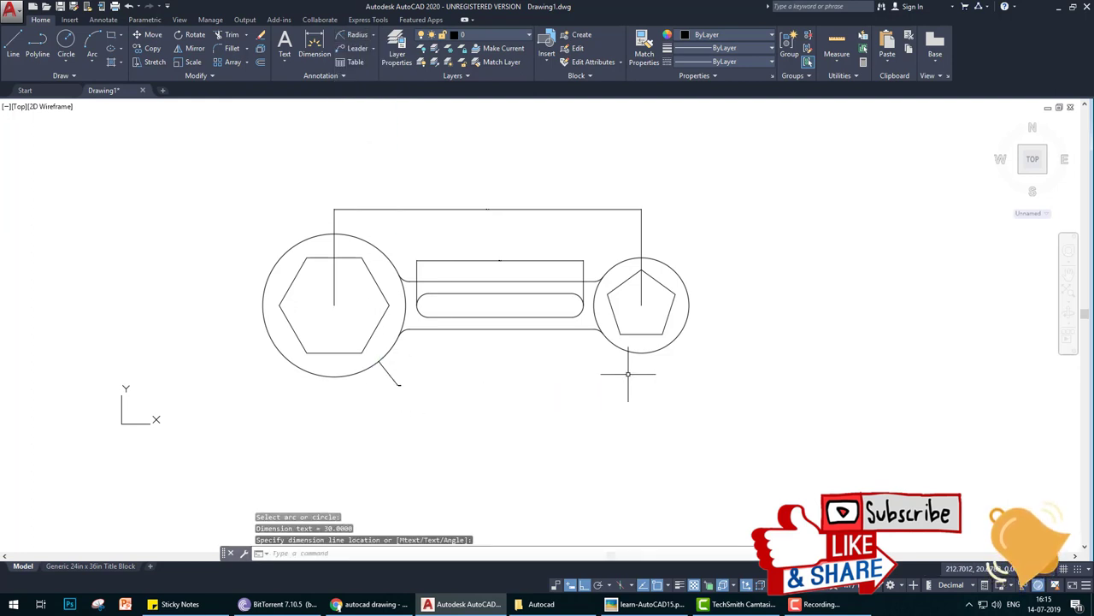
key("Return")
left_click(660, 349)
left_click(661, 363)
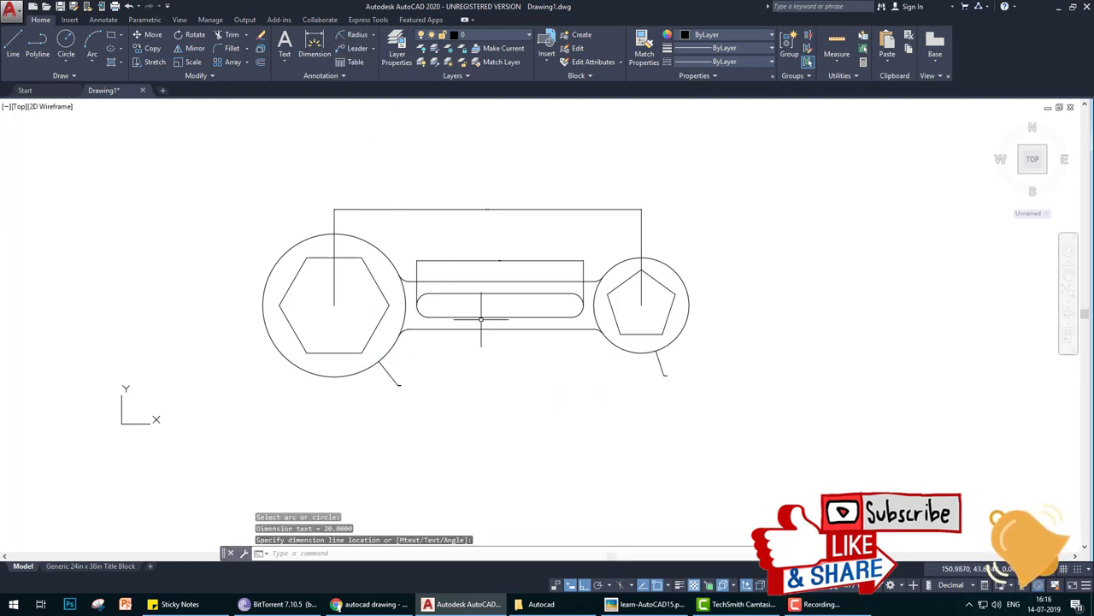
key("Return")
left_click(379, 322)
left_click(379, 322)
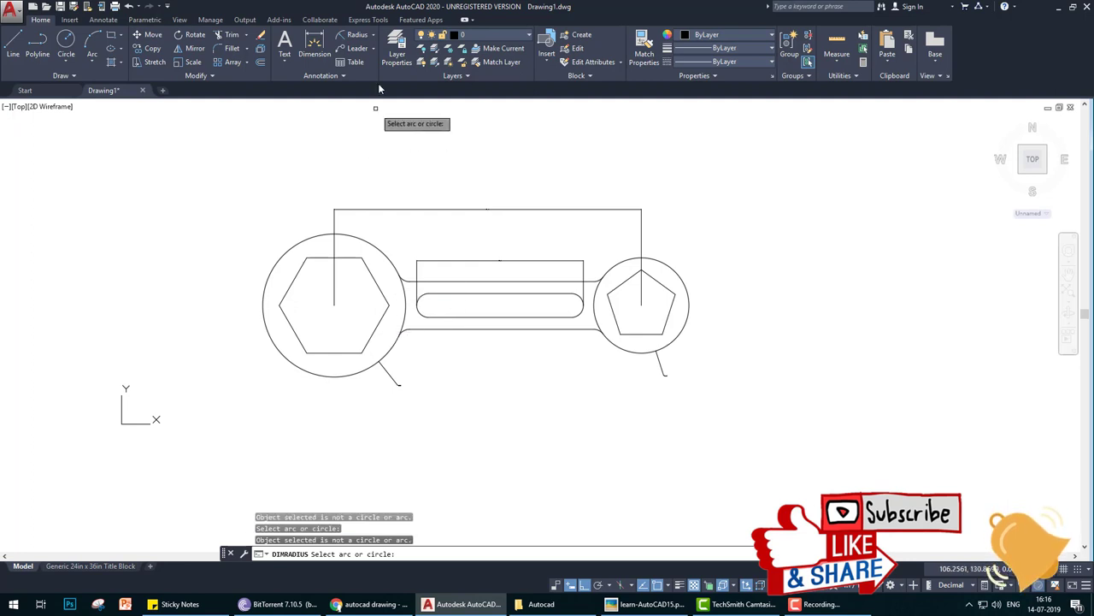
left_click(373, 37)
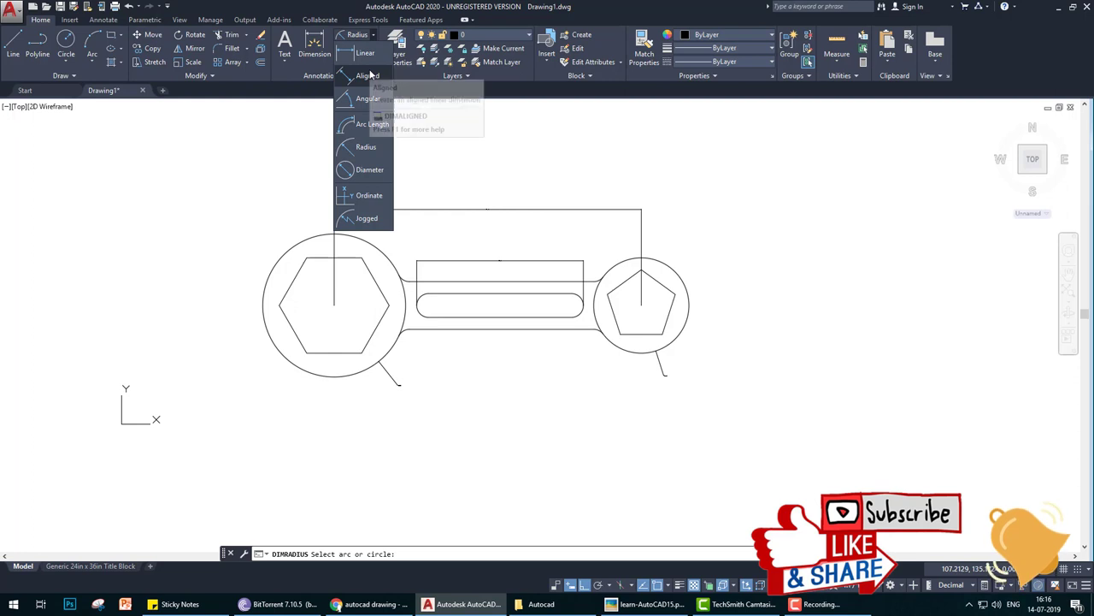
Step: Try a linear dimension from the pentagon centre to its left vertex, then cancel it
left_click(366, 53)
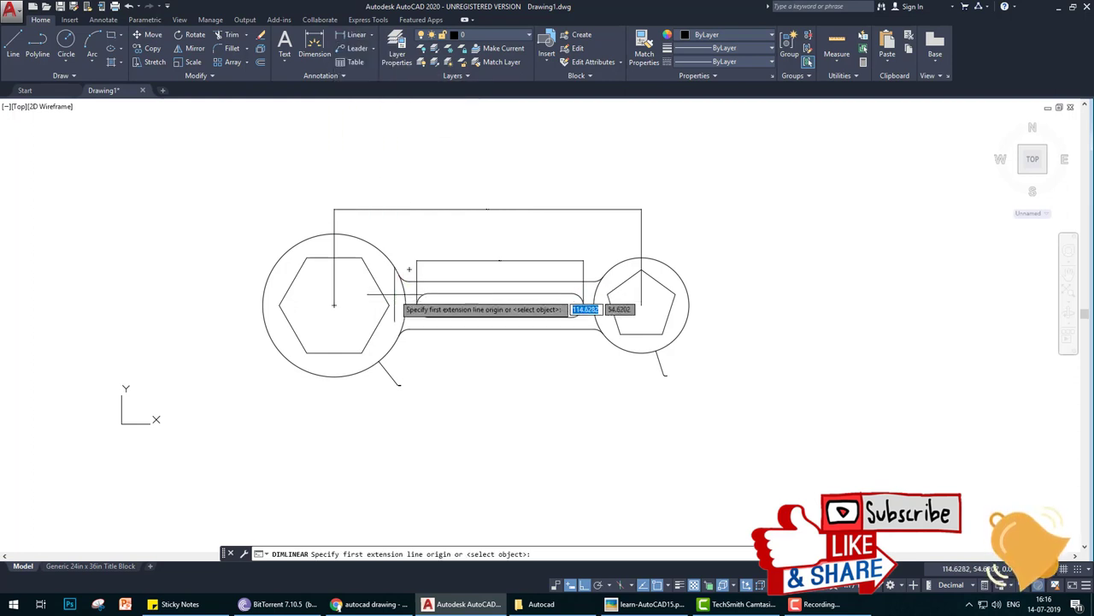
left_click(335, 305)
left_click(334, 304)
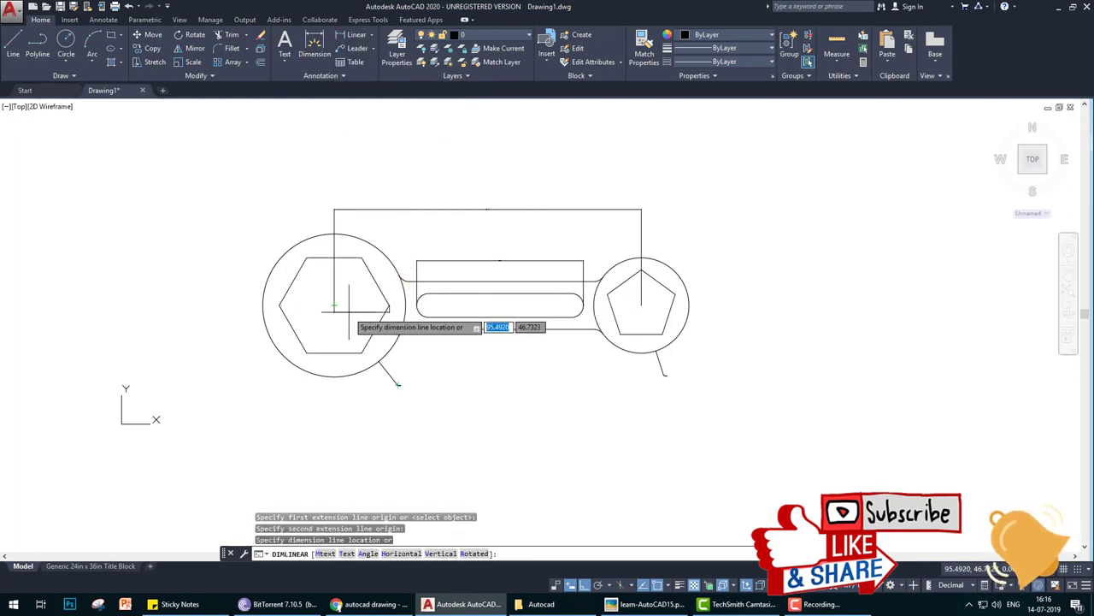
key("Escape")
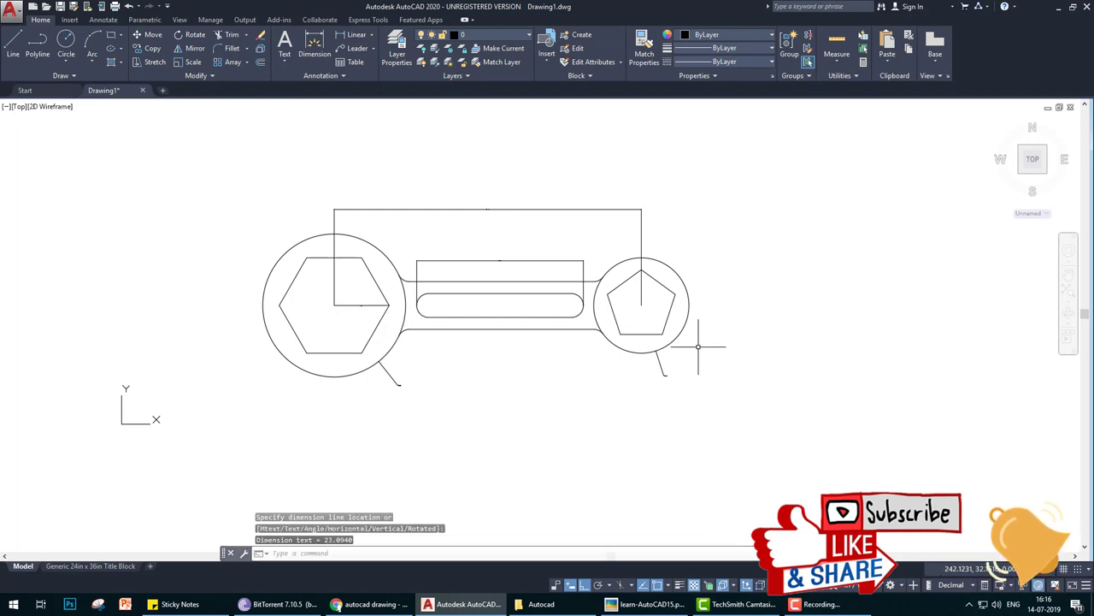
key("space")
left_click(641, 304)
left_click(608, 296)
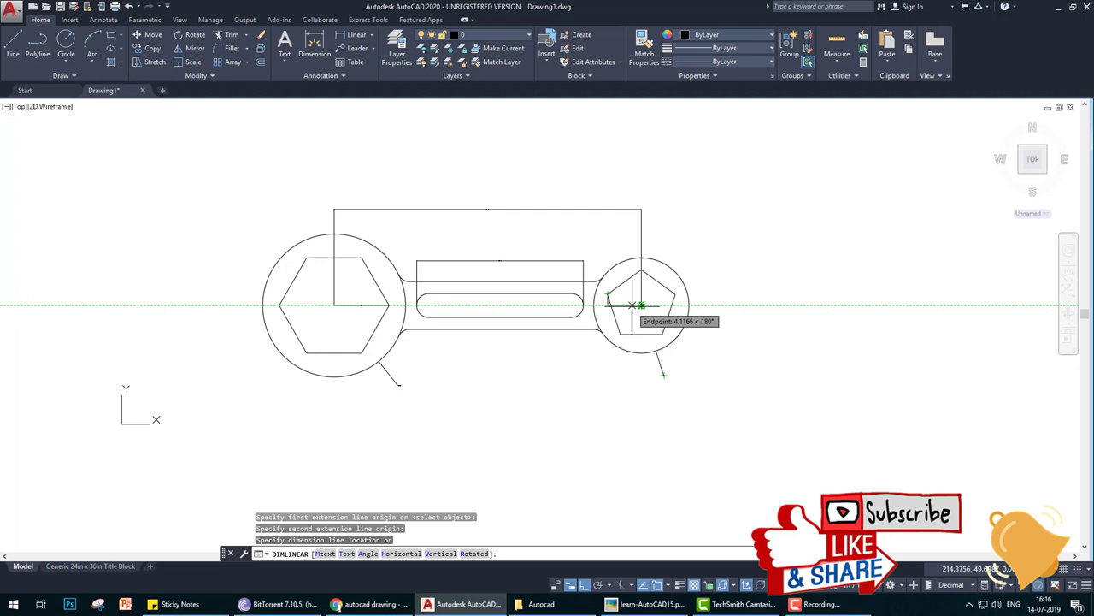
key("F8")
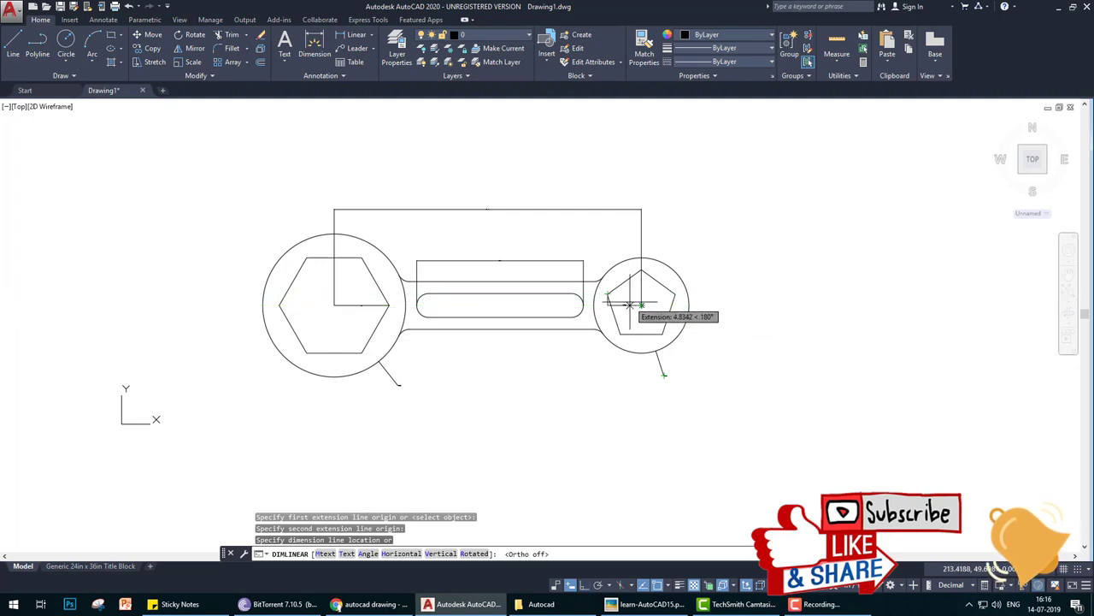
key("Escape")
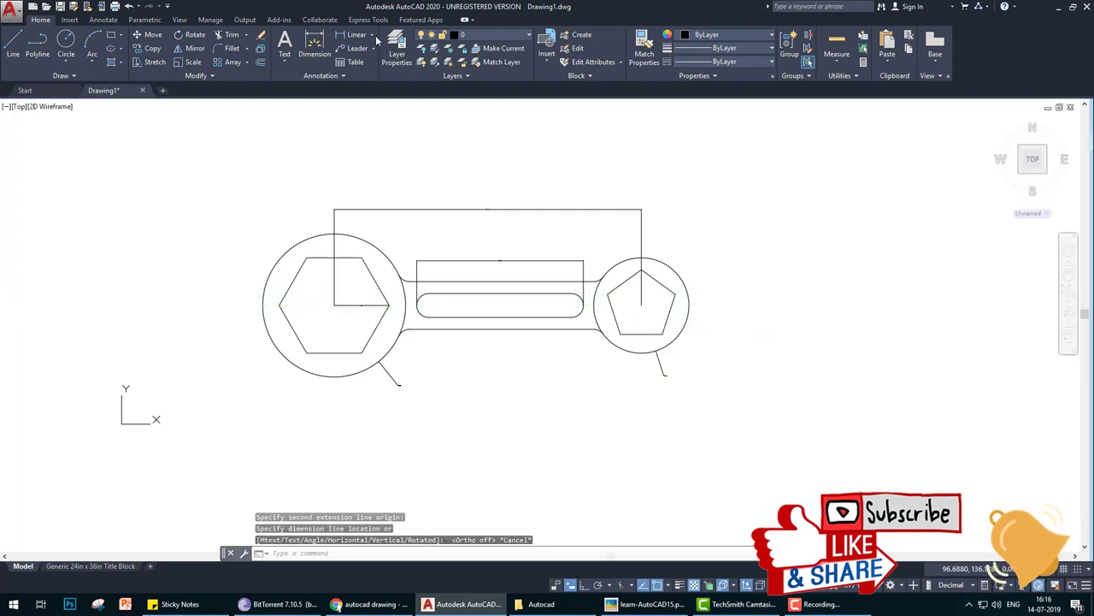
Step: Add an aligned dimension of 14.9144 from the pentagon centre to its left vertex
left_click(374, 34)
left_click(365, 79)
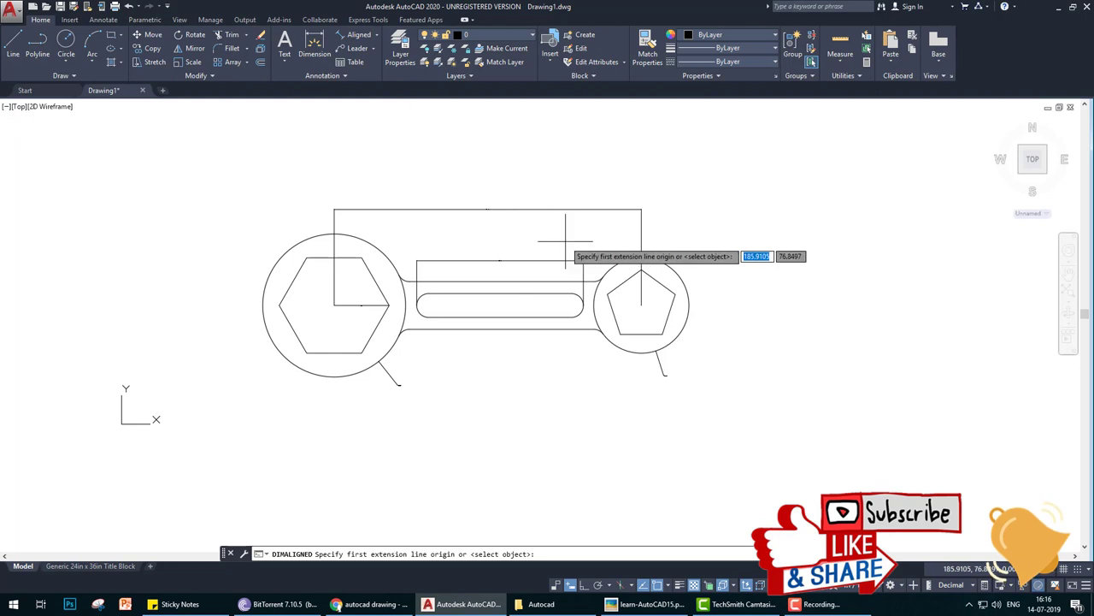
left_click(607, 296)
left_click(641, 304)
key("Escape")
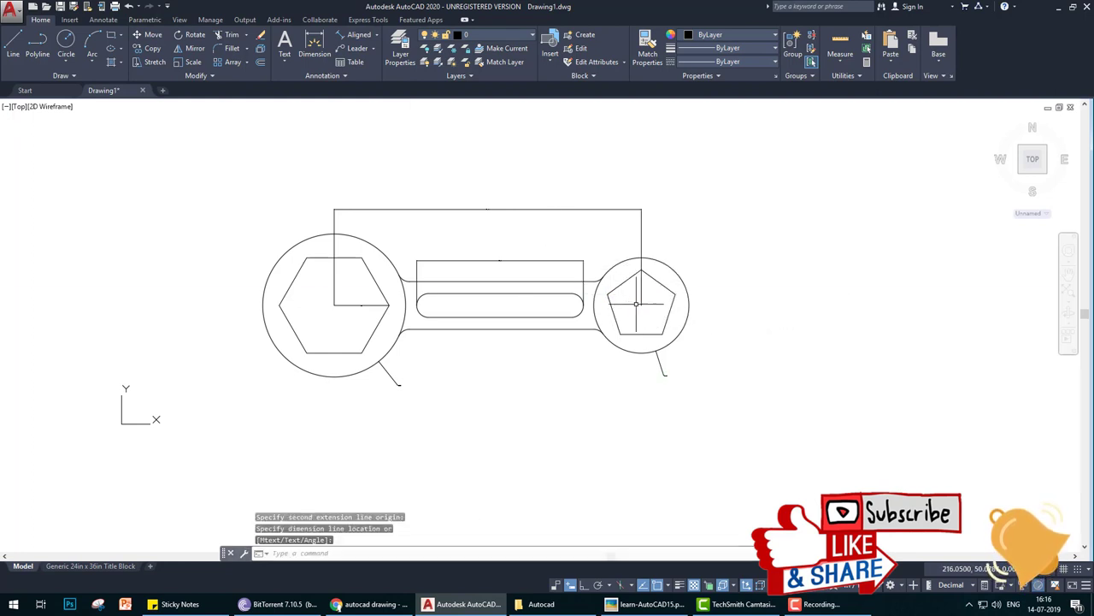
key("Return")
left_click(640, 305)
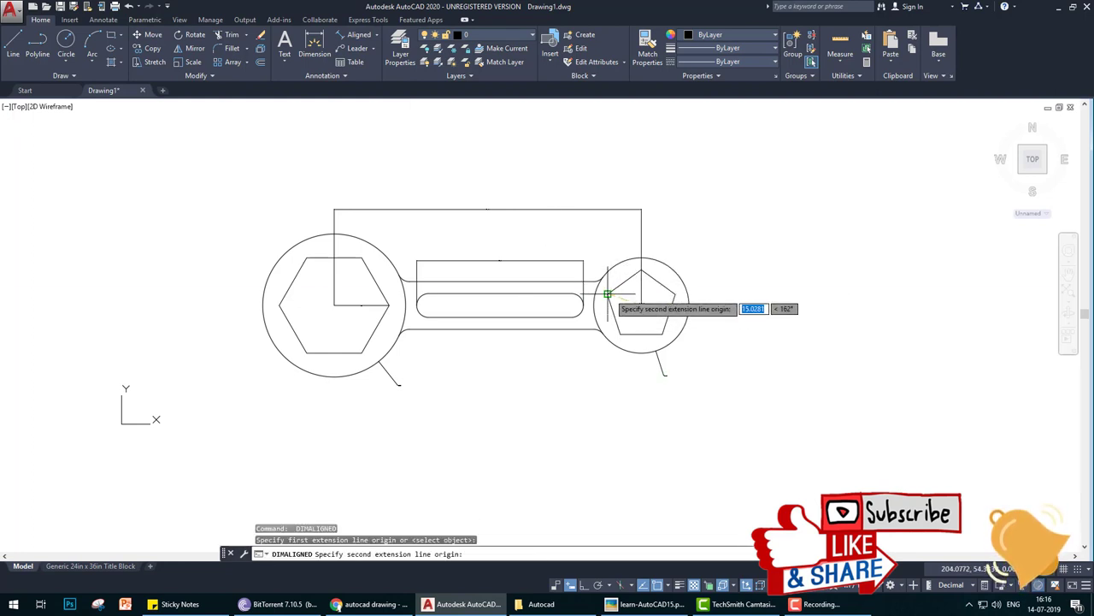
left_click(607, 296)
key("Escape")
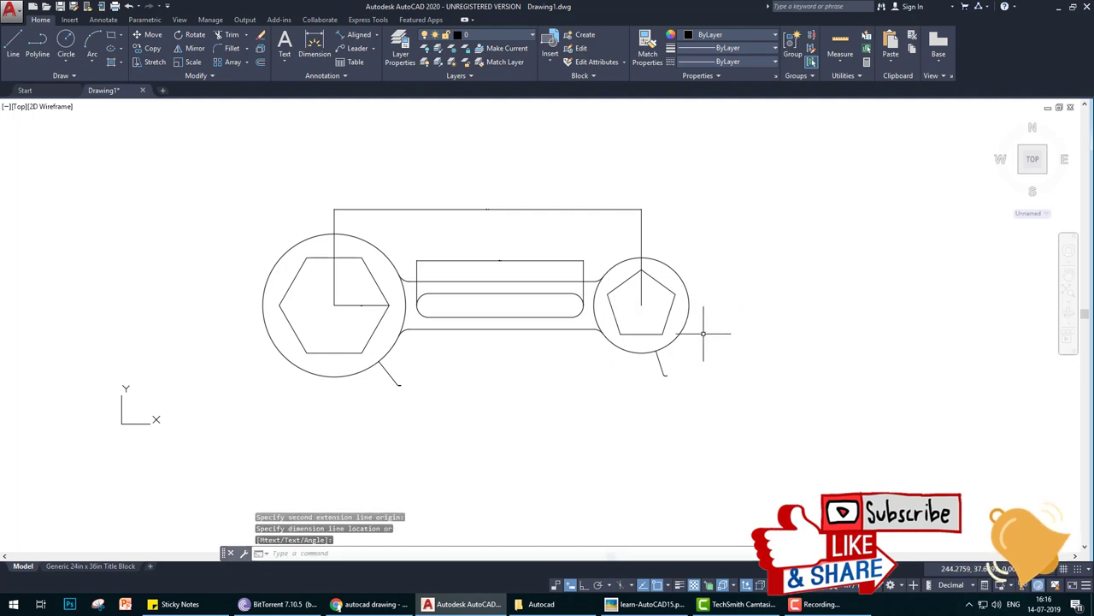
key("Return")
left_click(641, 305)
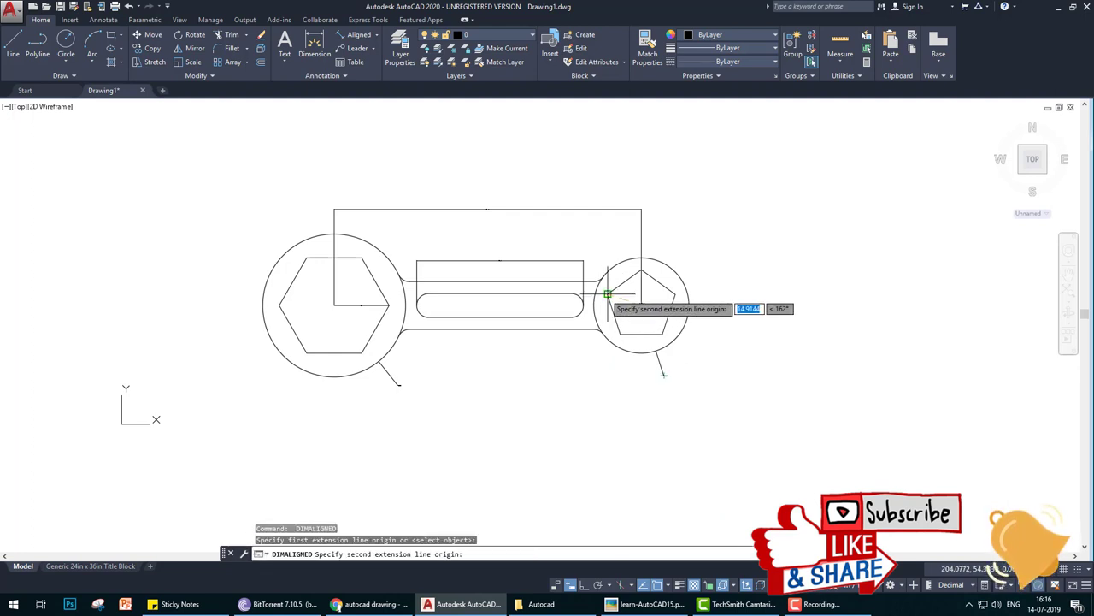
left_click(607, 296)
left_click(609, 296)
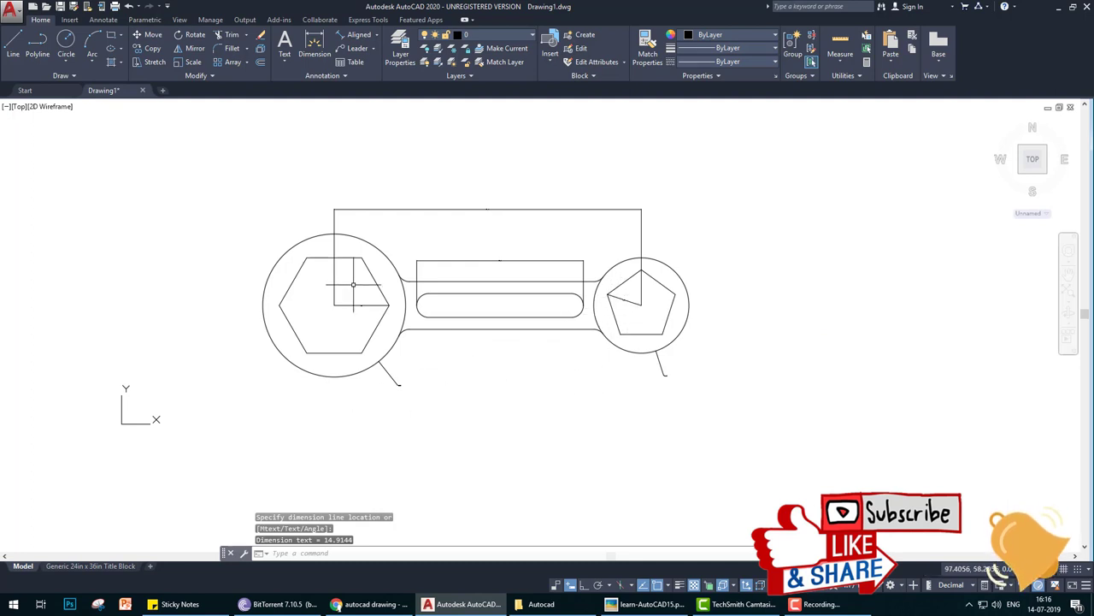
Step: Open the Dimension Style Manager with the DIMSTYLE command
scroll(481, 233, "up", 5)
scroll(442, 178, "up", 5)
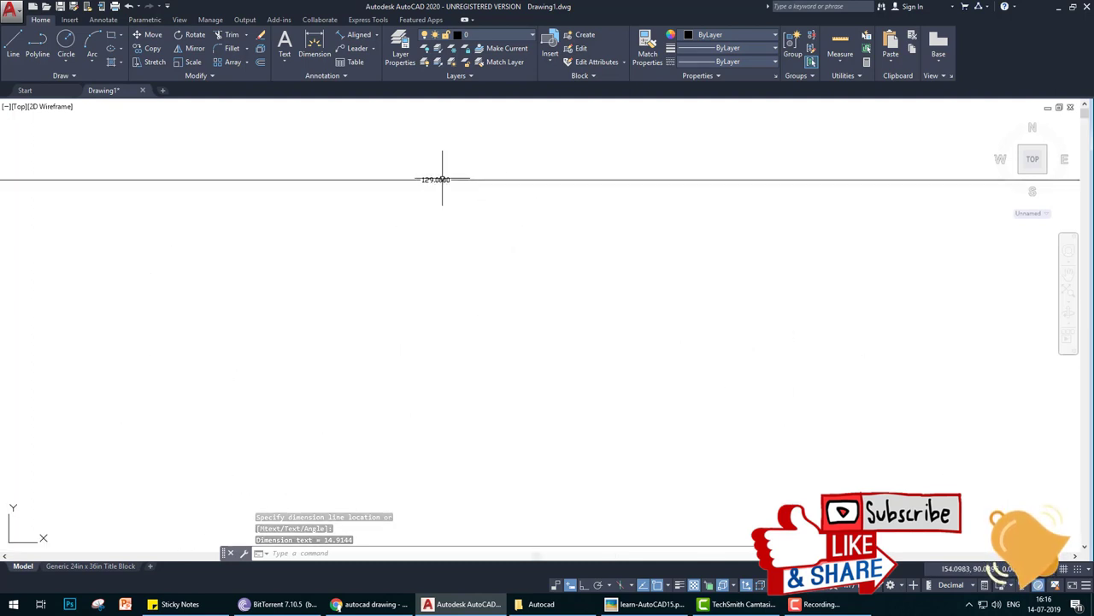
scroll(442, 179, "down", 5)
scroll(479, 291, "down", 1)
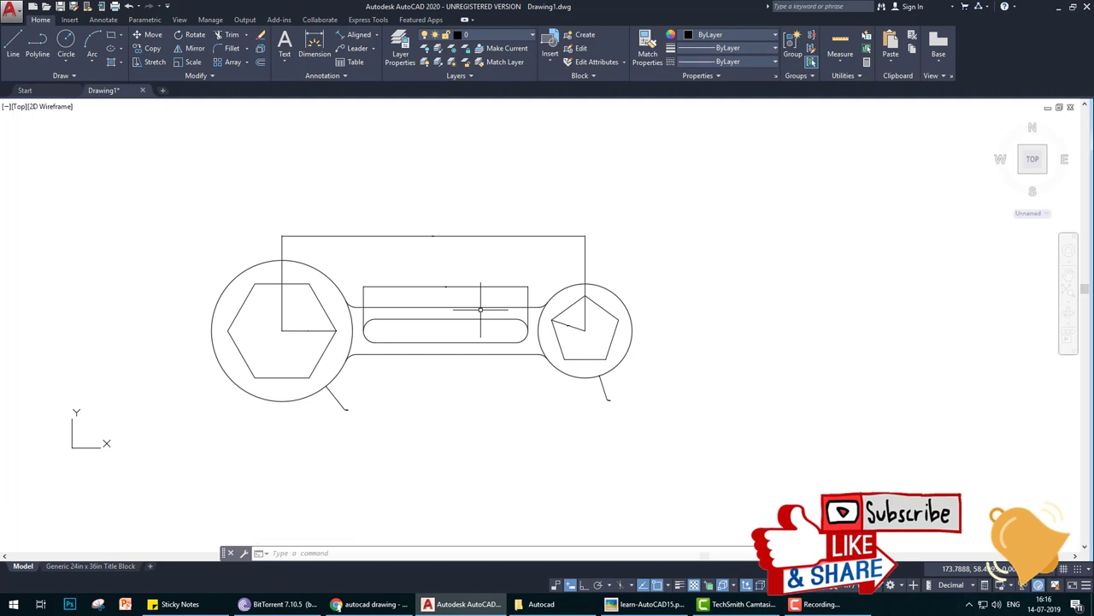
type("sty")
key("Return")
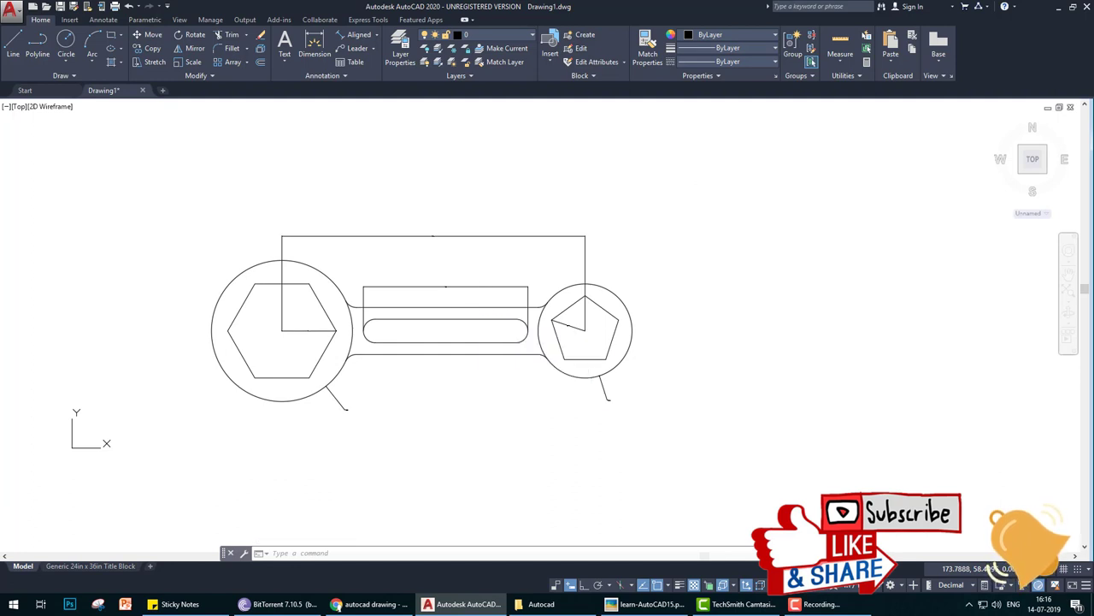
Step: Set the Standard dimension style's primary unit precision to 0.0
left_click(665, 276)
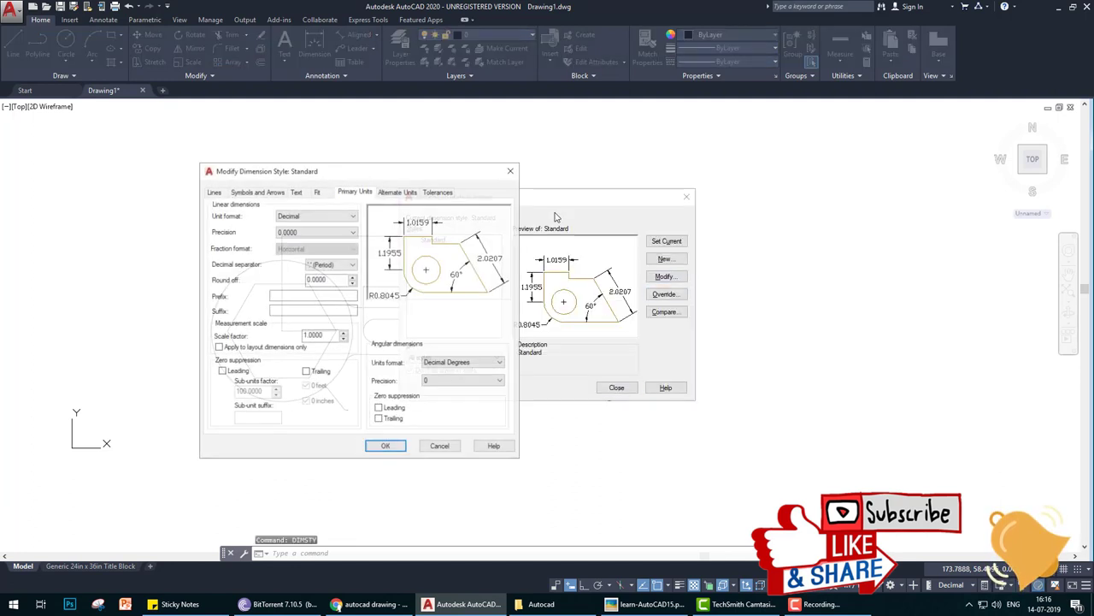
left_click(257, 193)
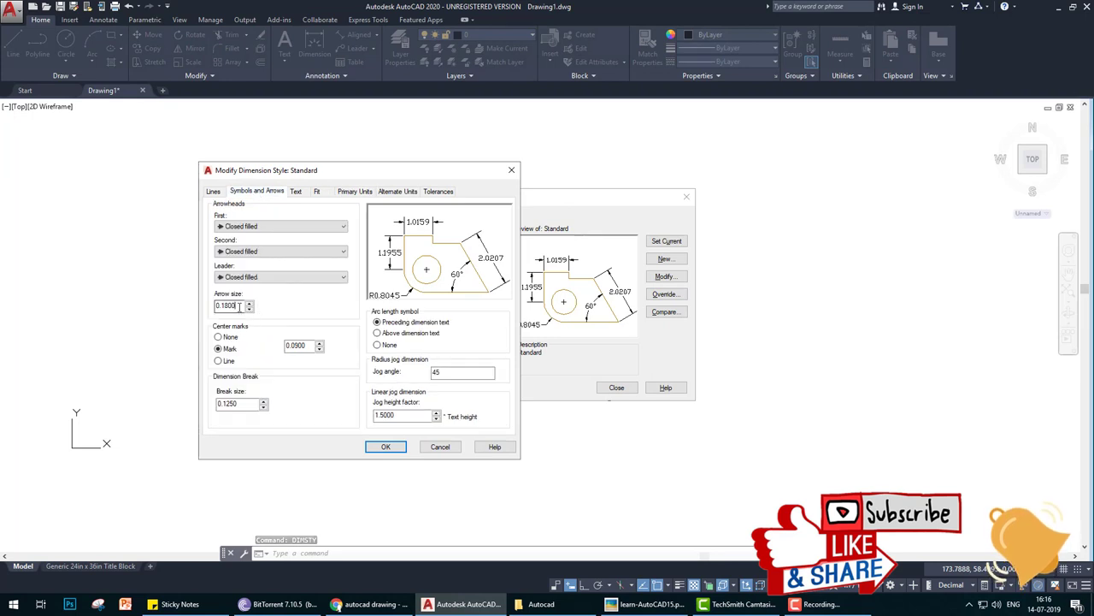
left_click(297, 192)
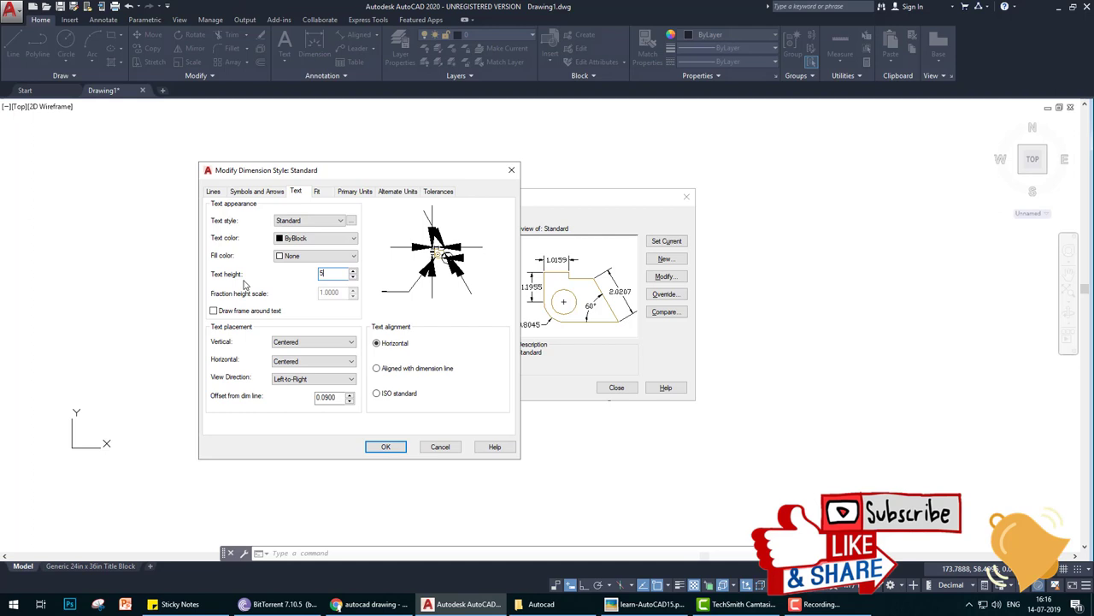
left_click(355, 191)
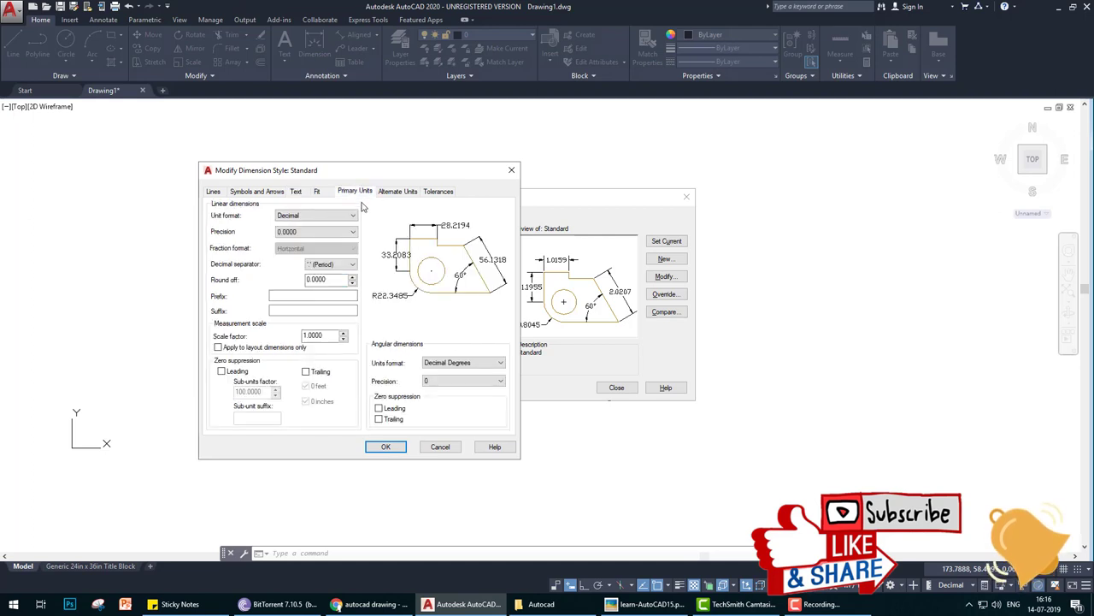
left_click(317, 232)
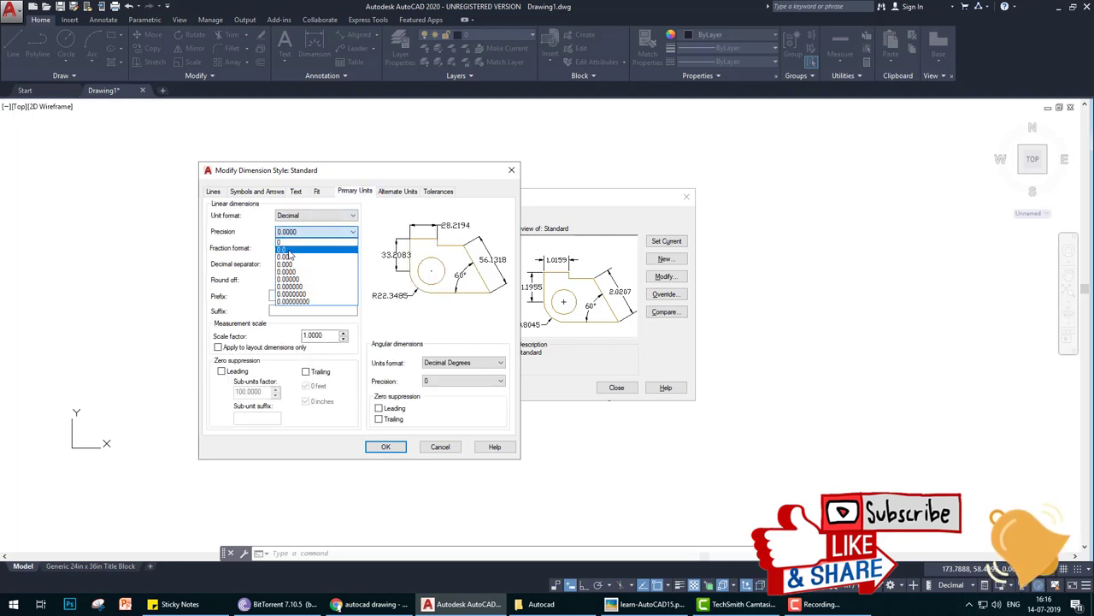
left_click(291, 251)
left_click(386, 446)
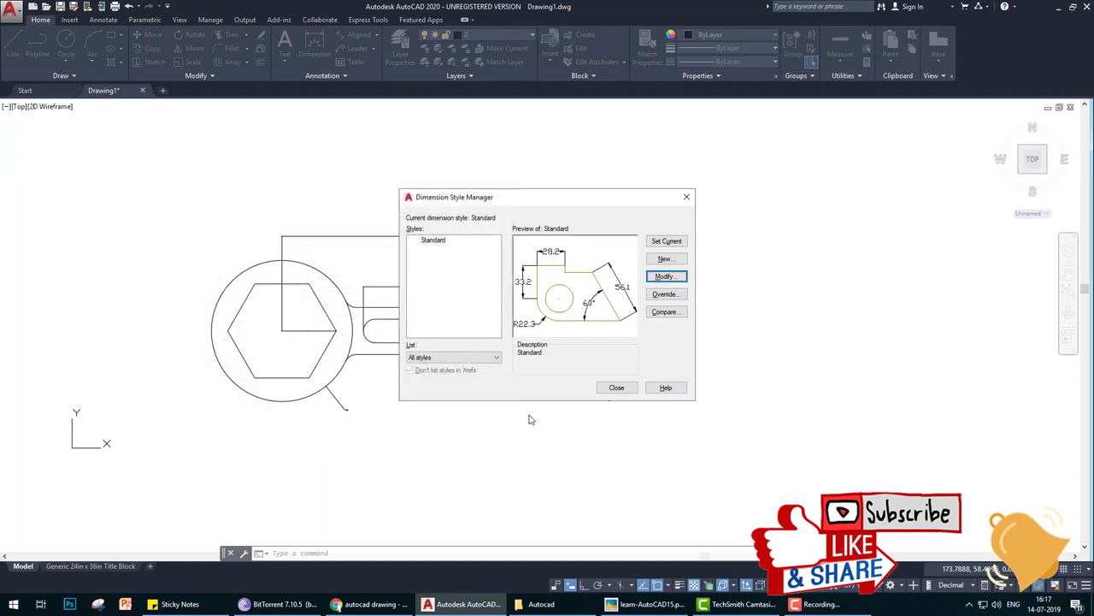
left_click(616, 387)
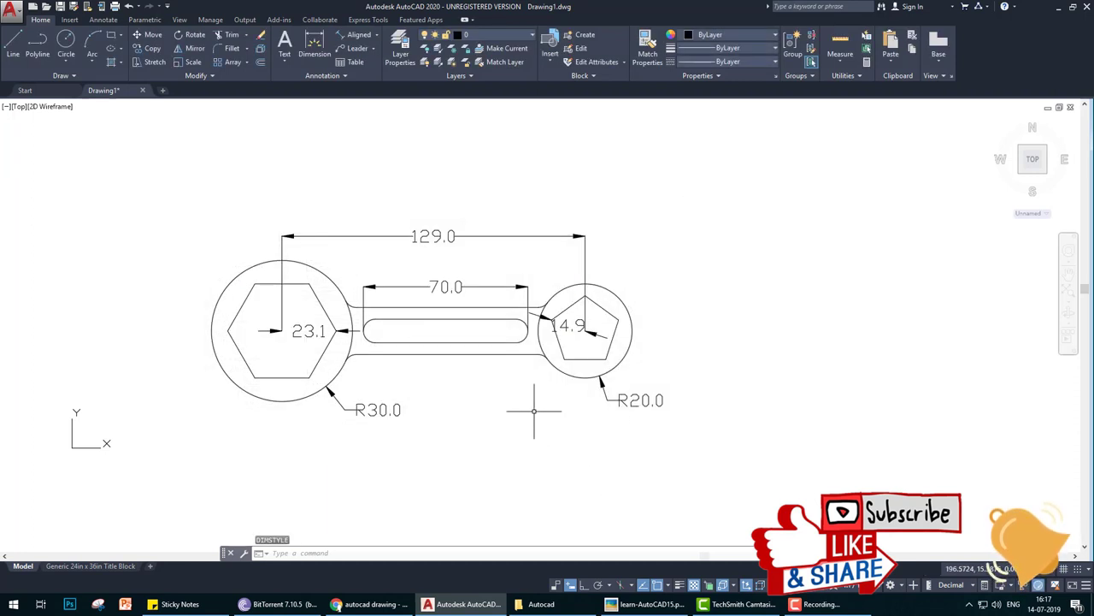
Step: Change the Standard dimension style's text height to 3
key("Return")
left_click(665, 282)
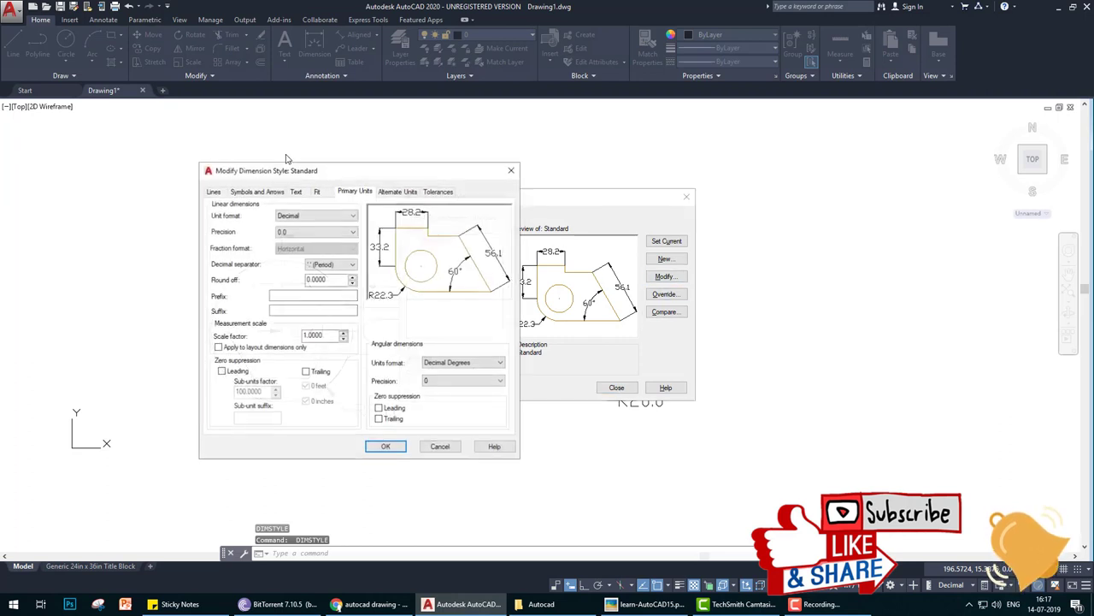
left_click(296, 192)
left_click_drag(340, 273, 267, 282)
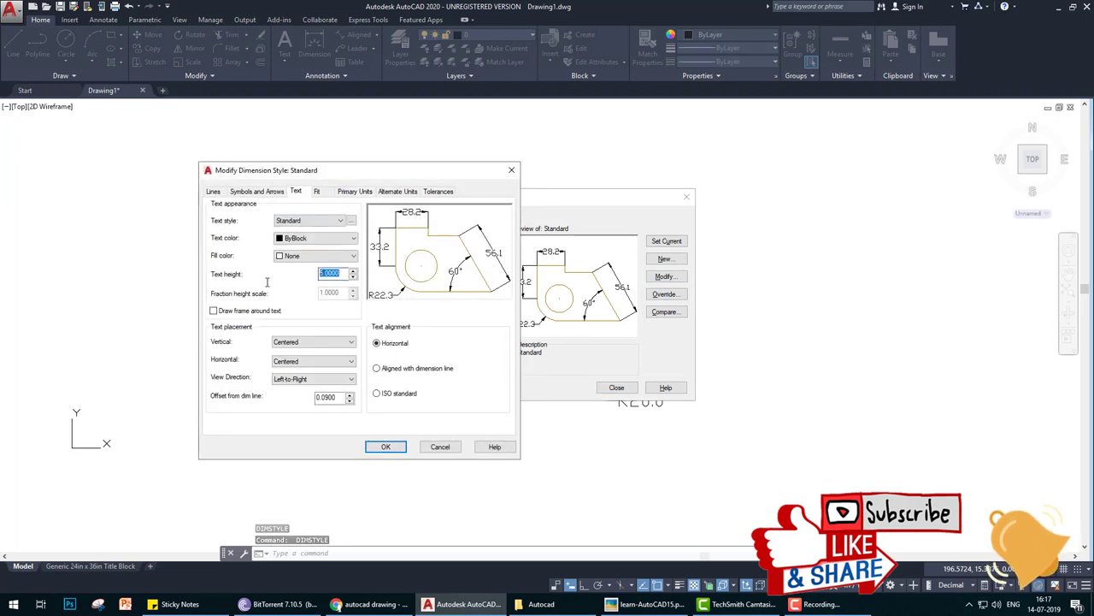
type("3")
left_click(392, 447)
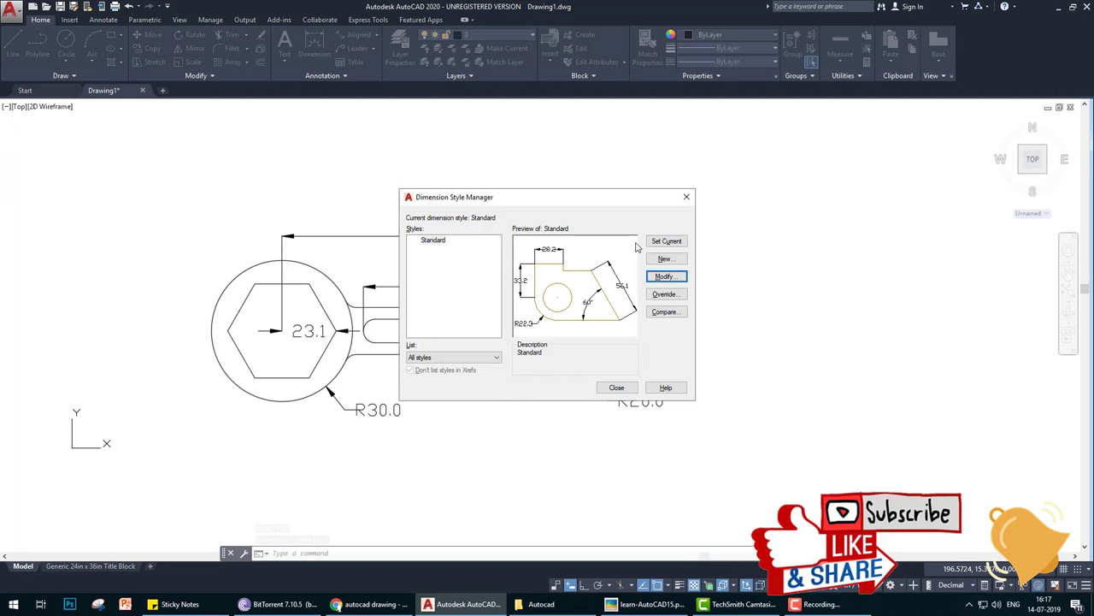
left_click(616, 387)
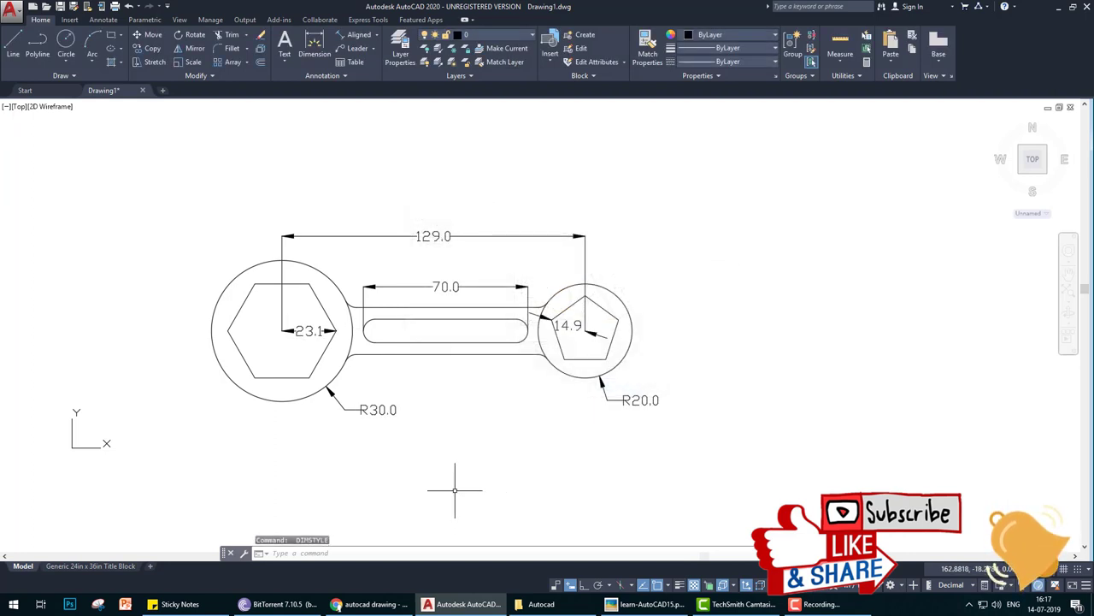
Step: Reopen the Dimension Style Manager with the D alias
scroll(584, 349, "up", 3)
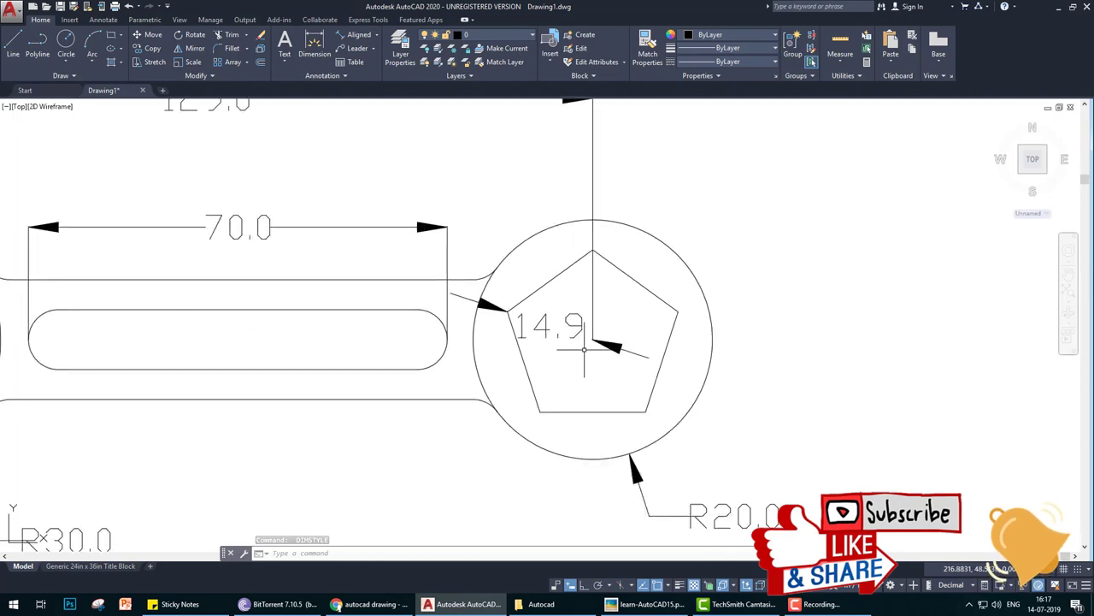
scroll(582, 352, "down", 4)
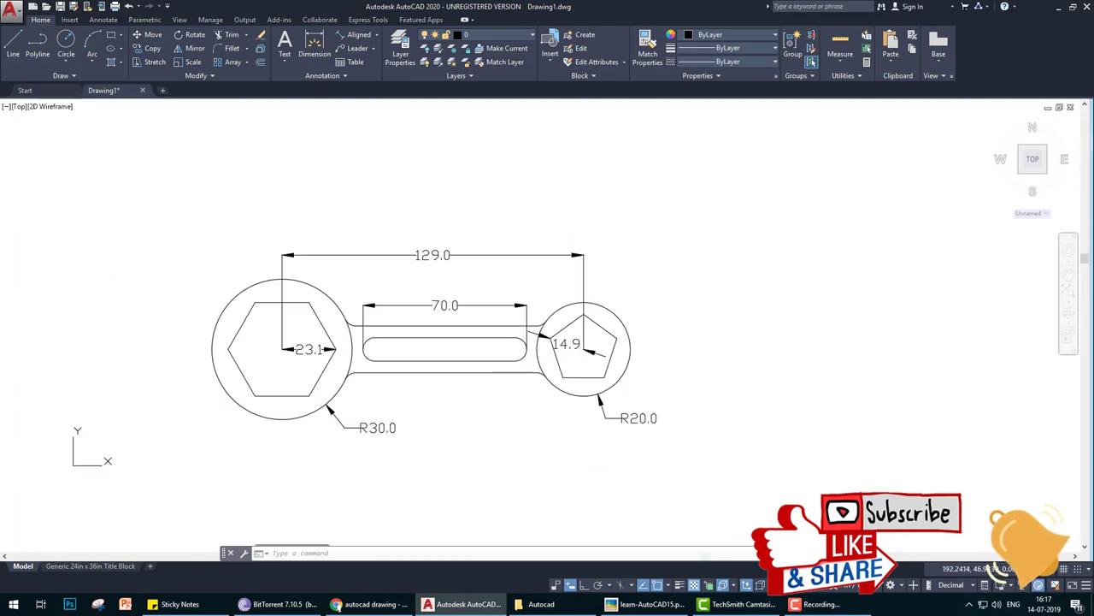
type("d")
key("Return")
Step: Set Standard style precision to 0 so dimensions read 129, 70, 23, 15, R30, R20
left_click(664, 276)
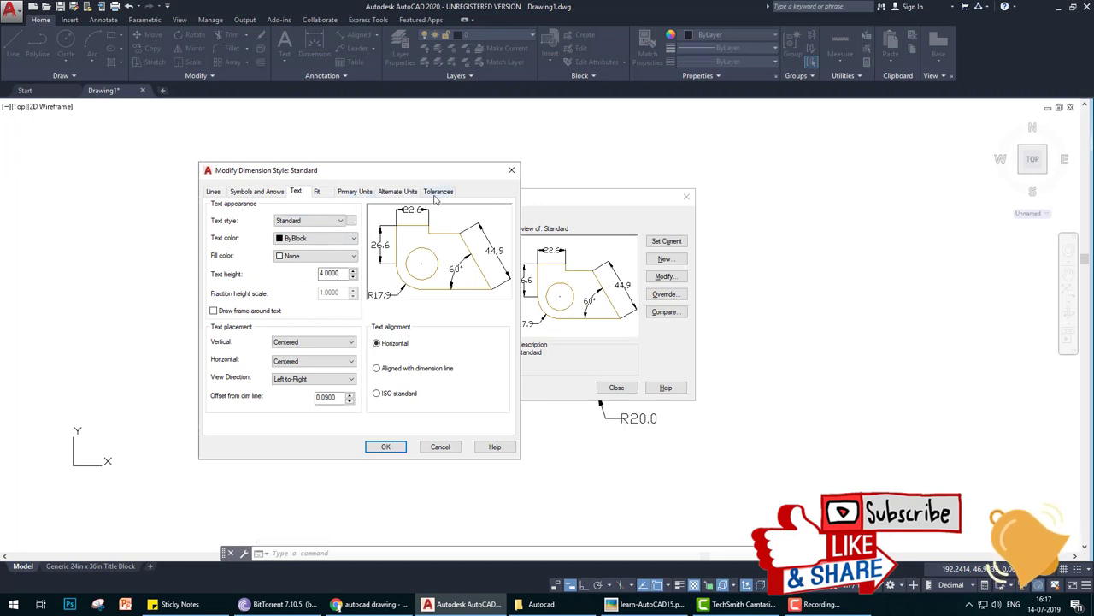
left_click(357, 192)
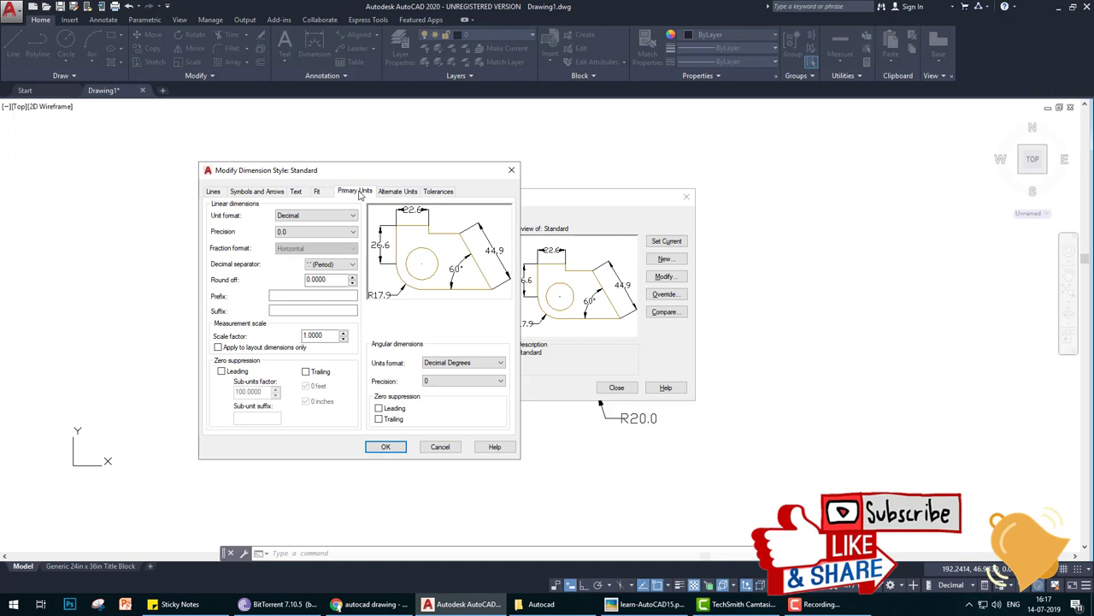
left_click(398, 193)
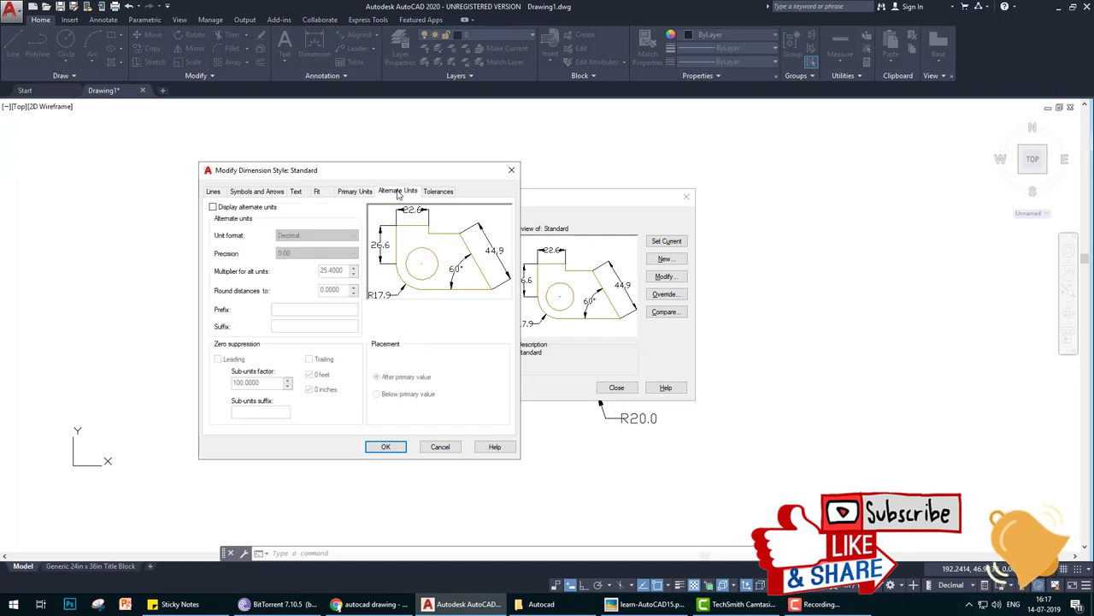
left_click(426, 195)
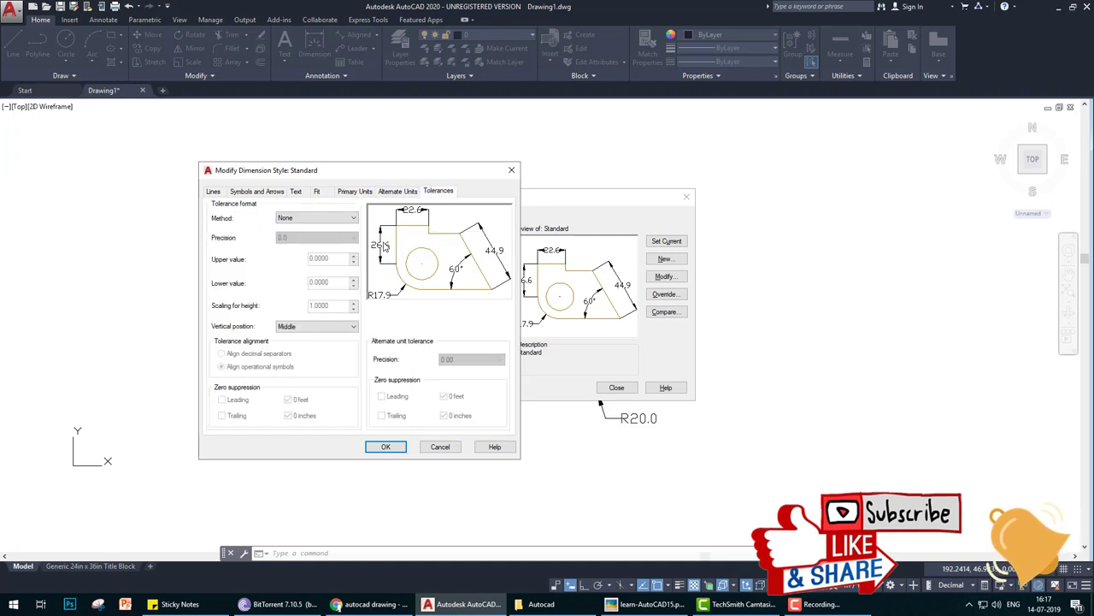
left_click(355, 192)
left_click(317, 232)
left_click(290, 242)
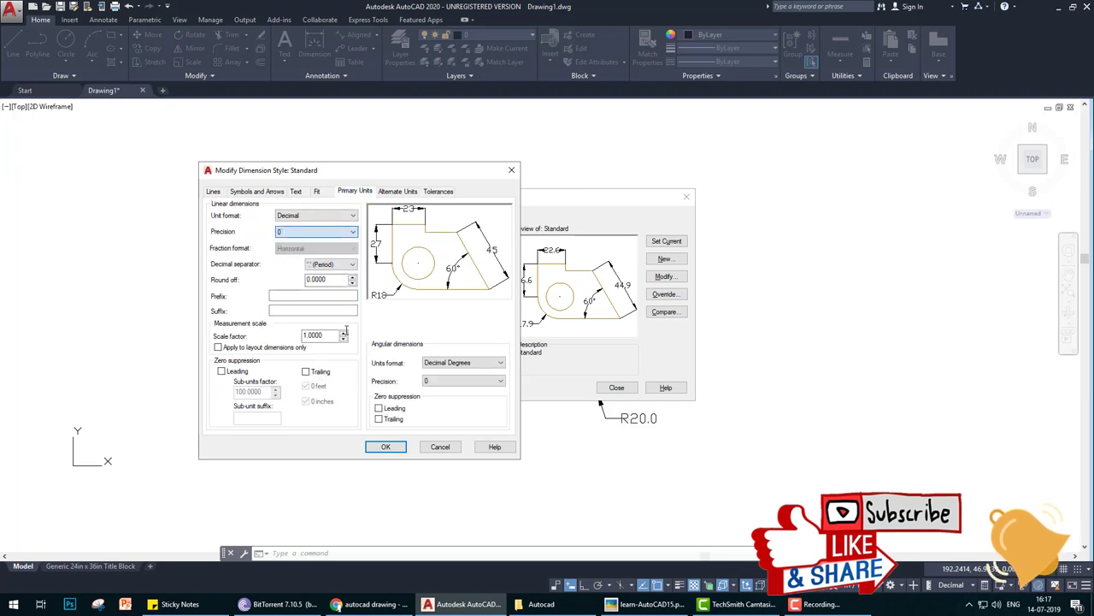
left_click(383, 448)
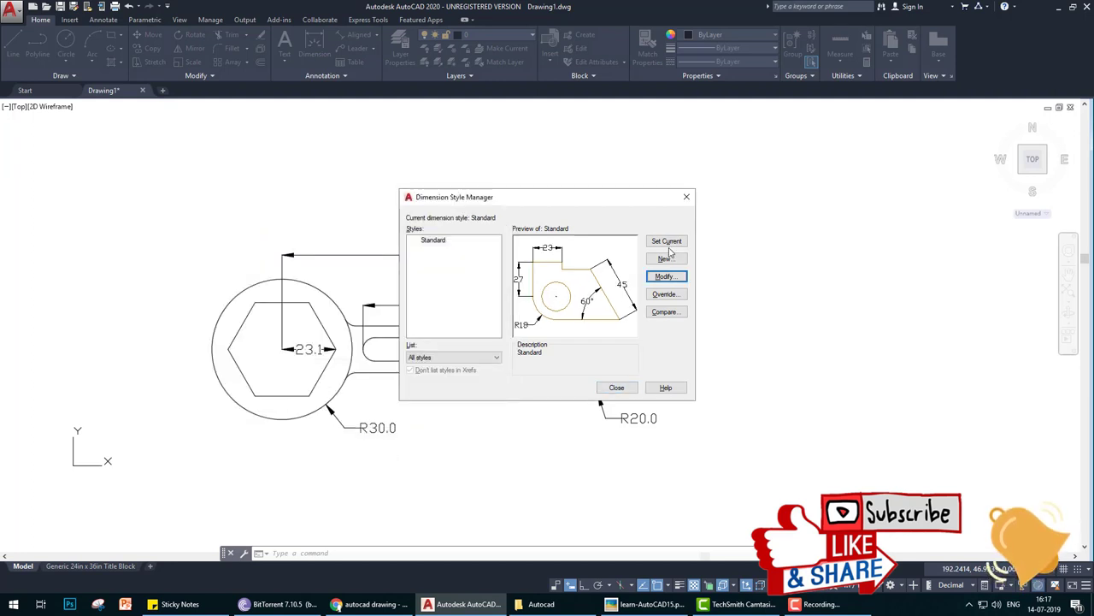
left_click(616, 387)
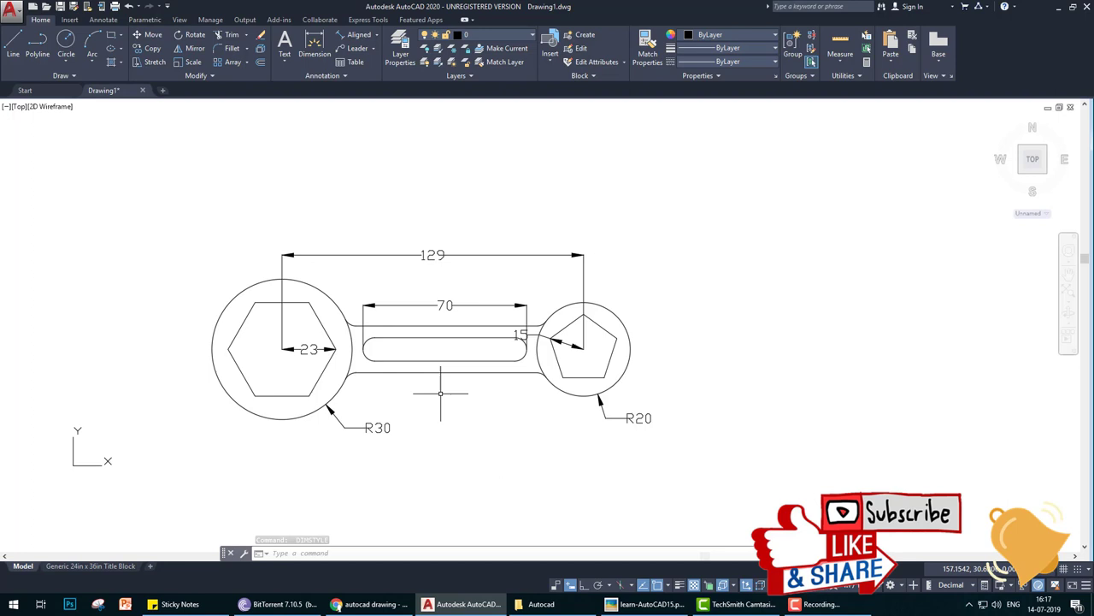
Step: Draw a rectangular border around the whole spanner drawing
type("rec")
key("Return")
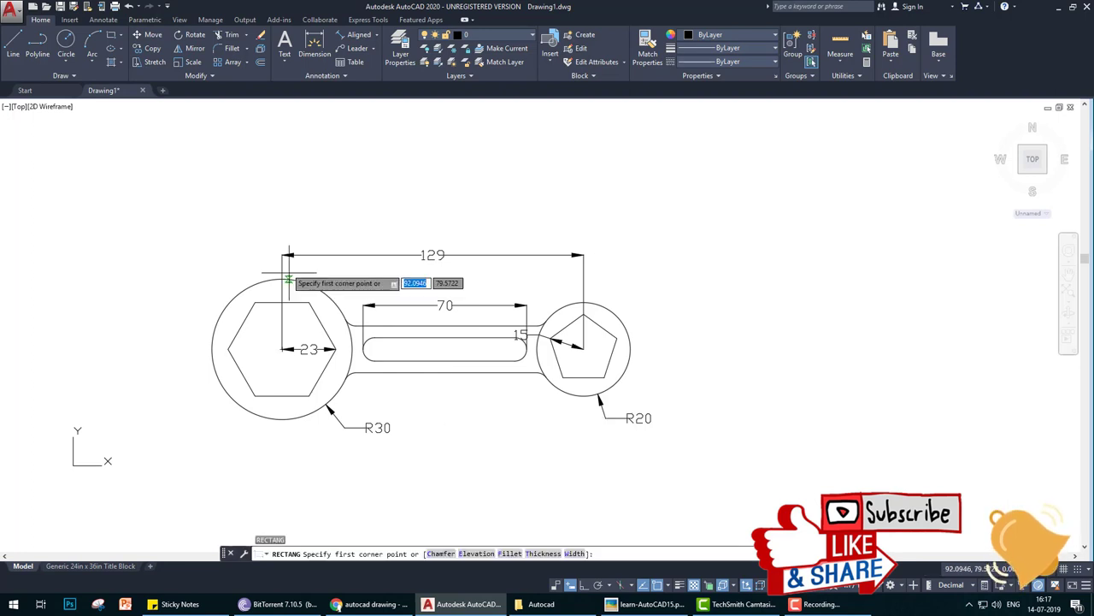
left_click(197, 224)
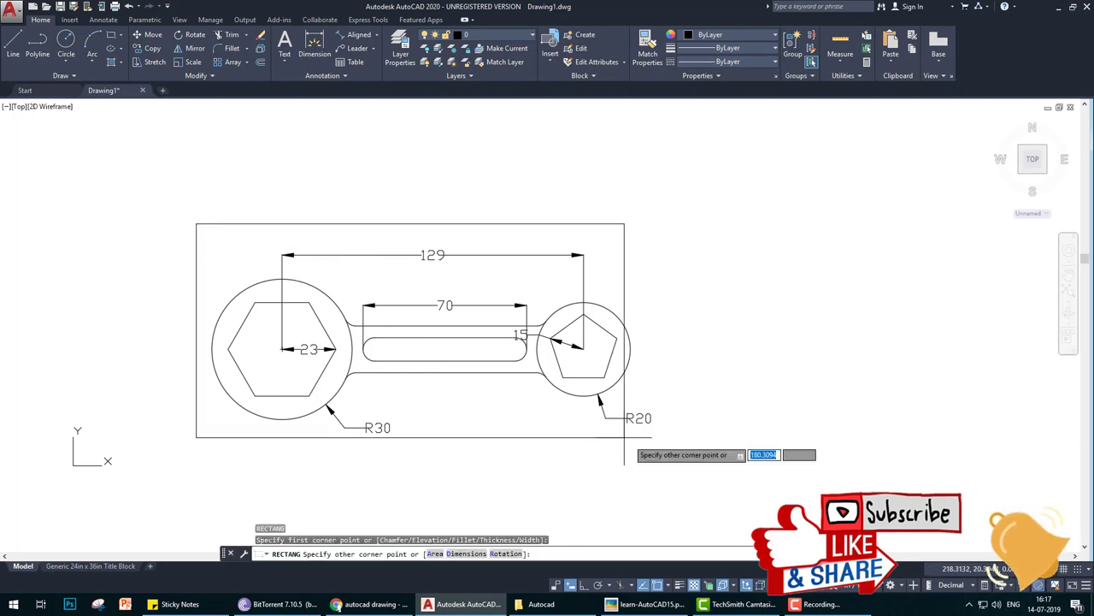
left_click(695, 502)
middle_click_drag(606, 437, 614, 369)
key("Escape")
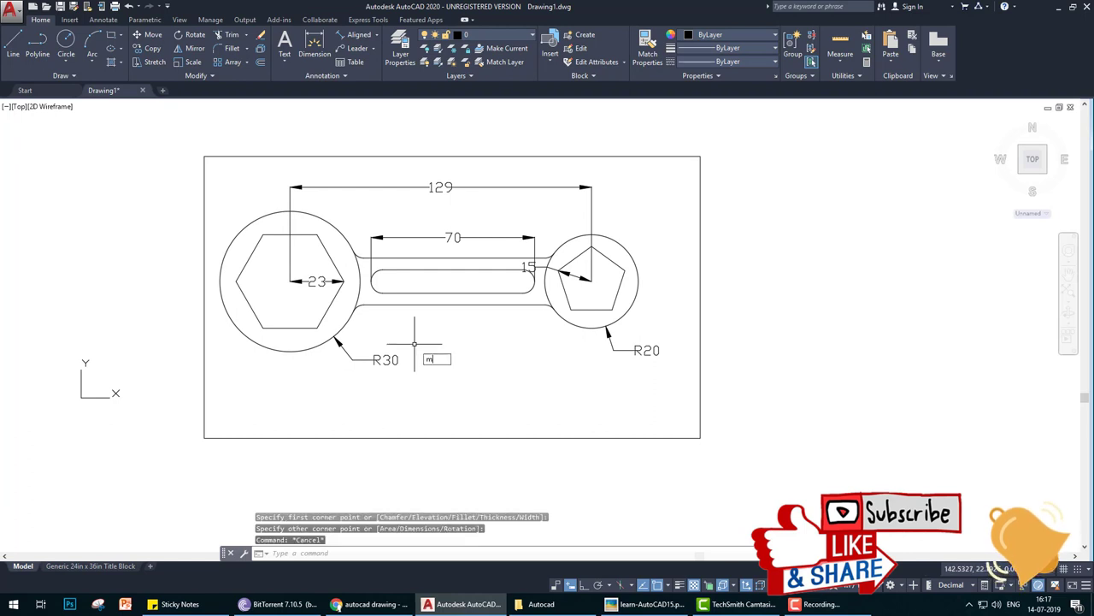
type("mt")
key("Return")
left_click(344, 391)
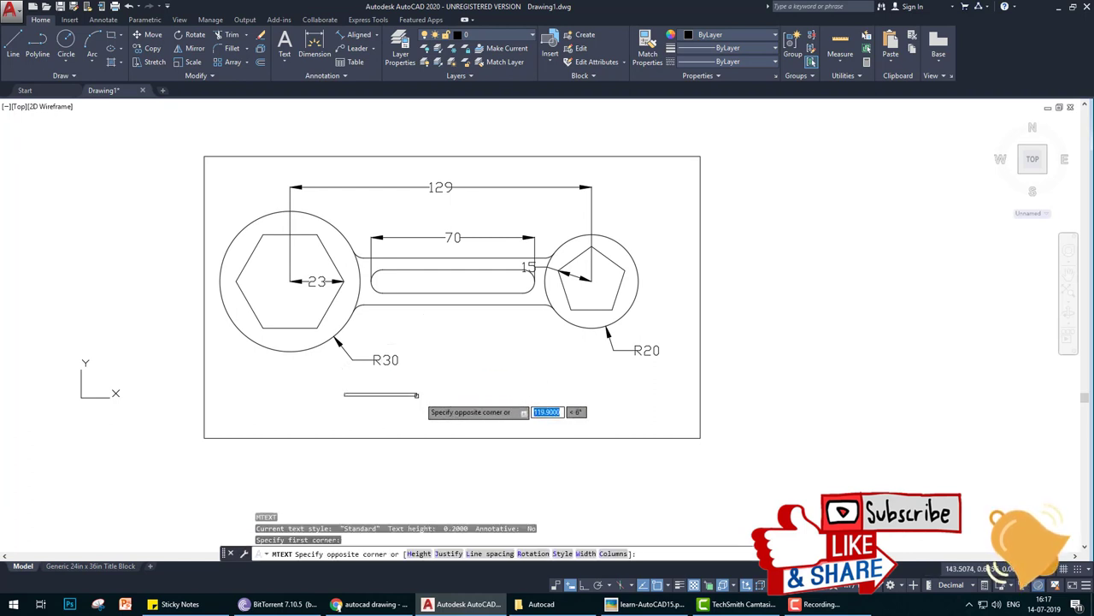
left_click(510, 413)
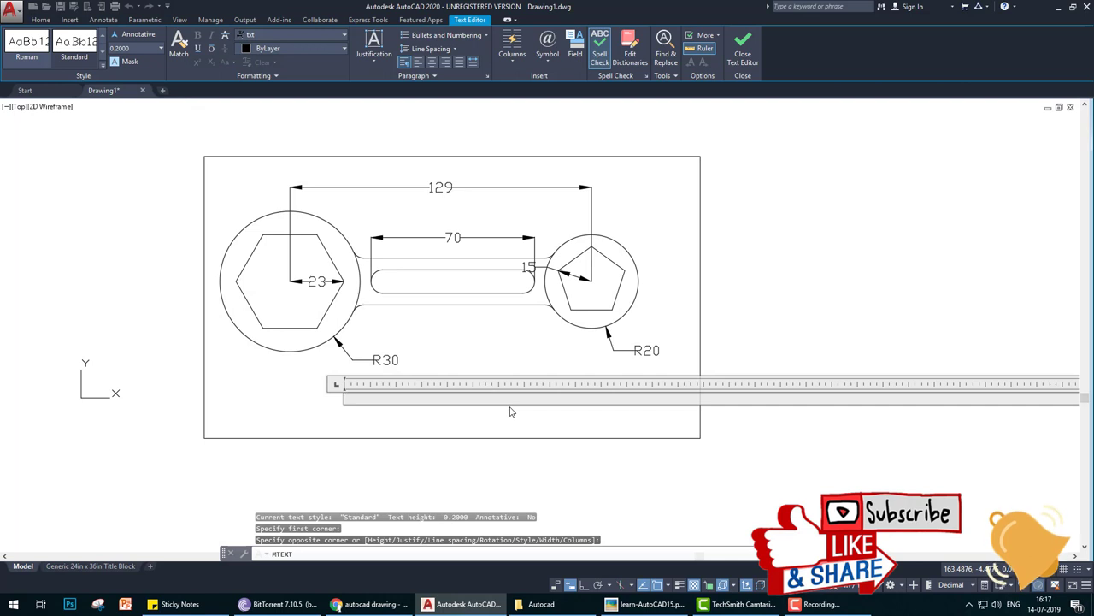
type("www.en")
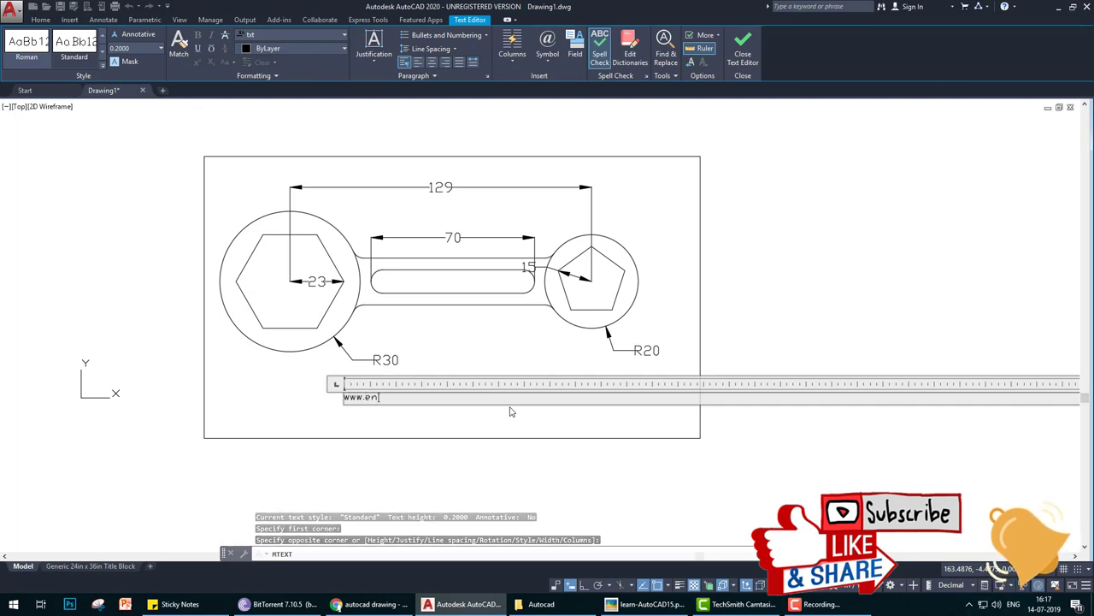
type("gineer")
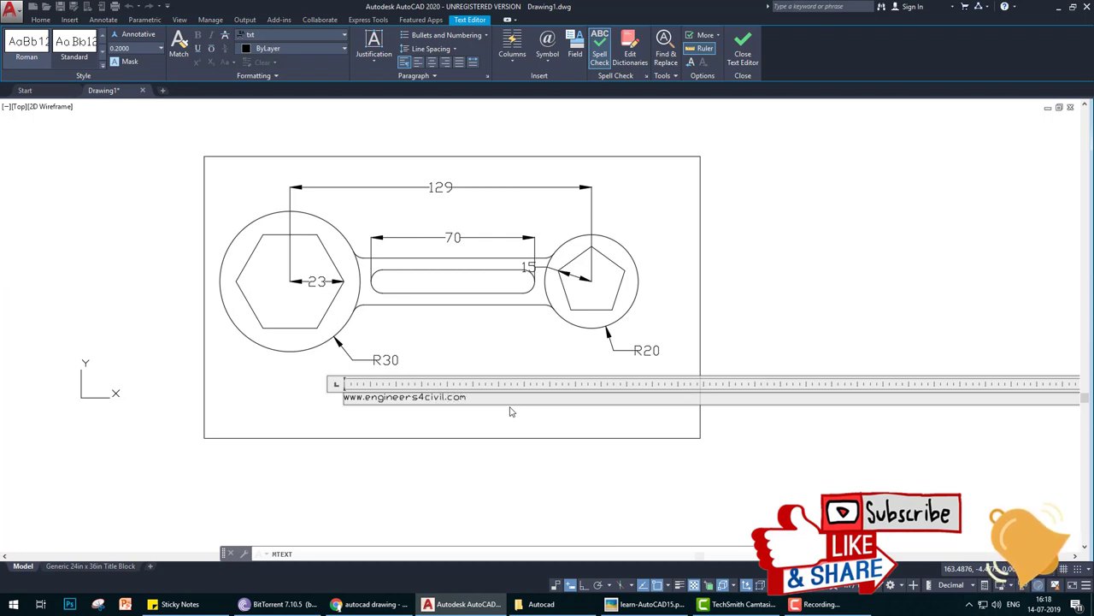
type("s4civil.com")
key("Return")
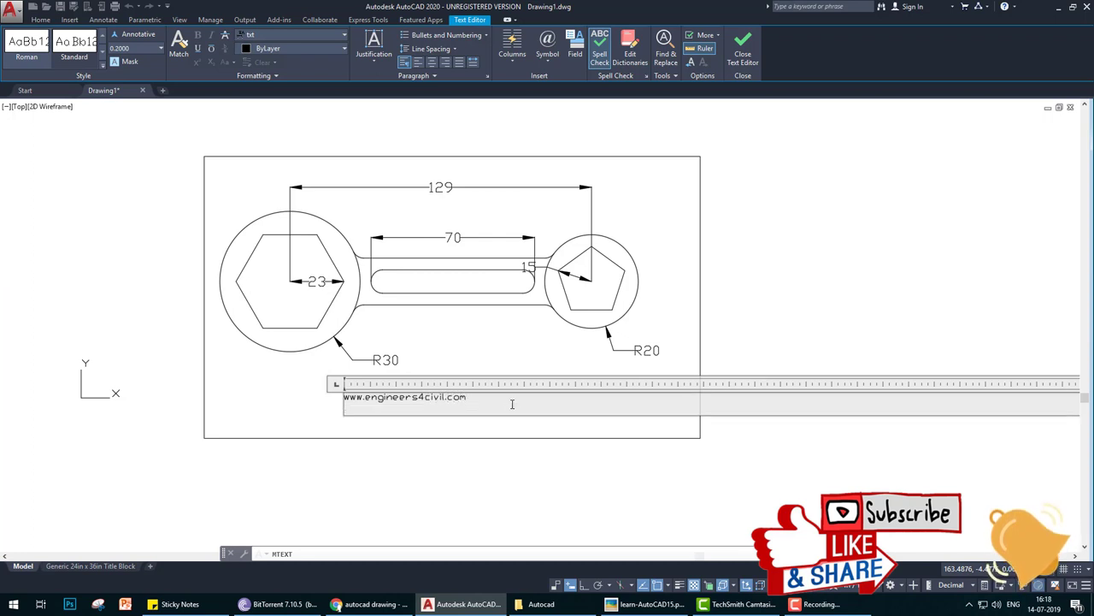
left_click(370, 603)
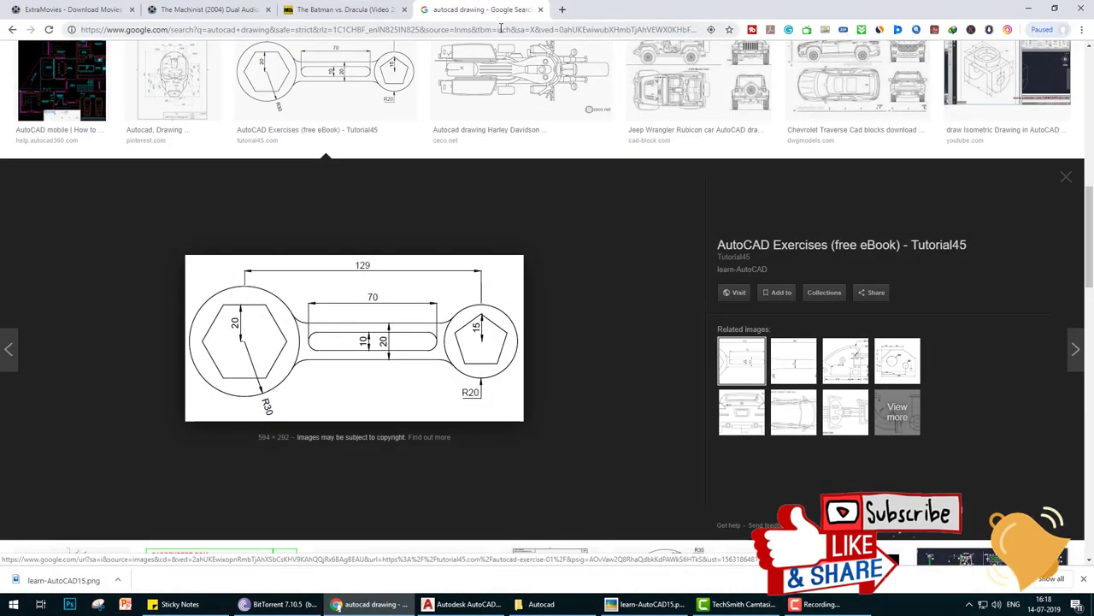
left_click(501, 29)
type("you")
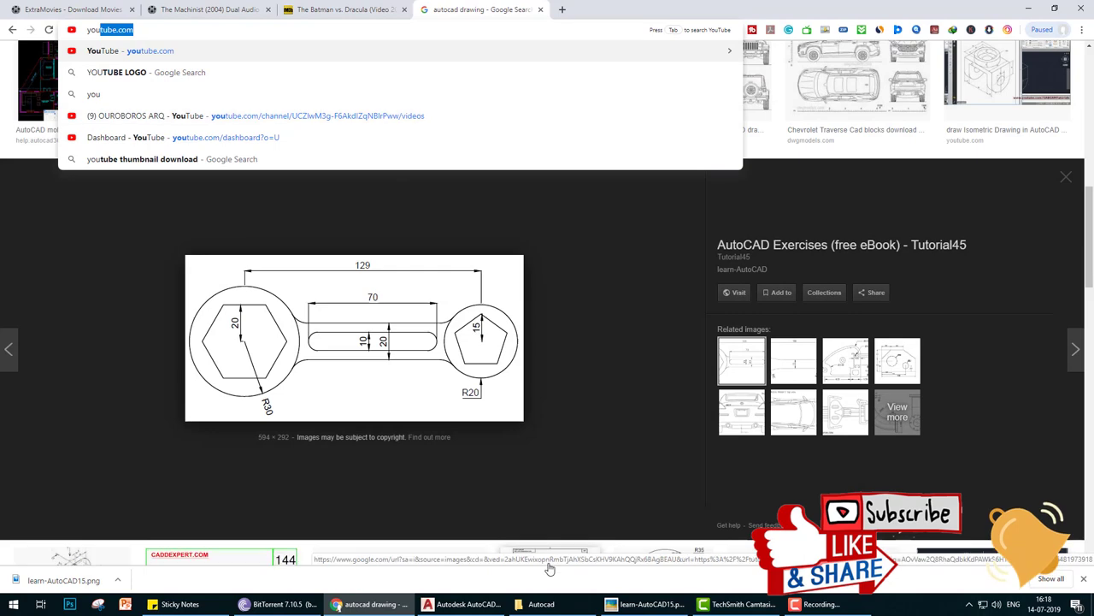
left_click(462, 604)
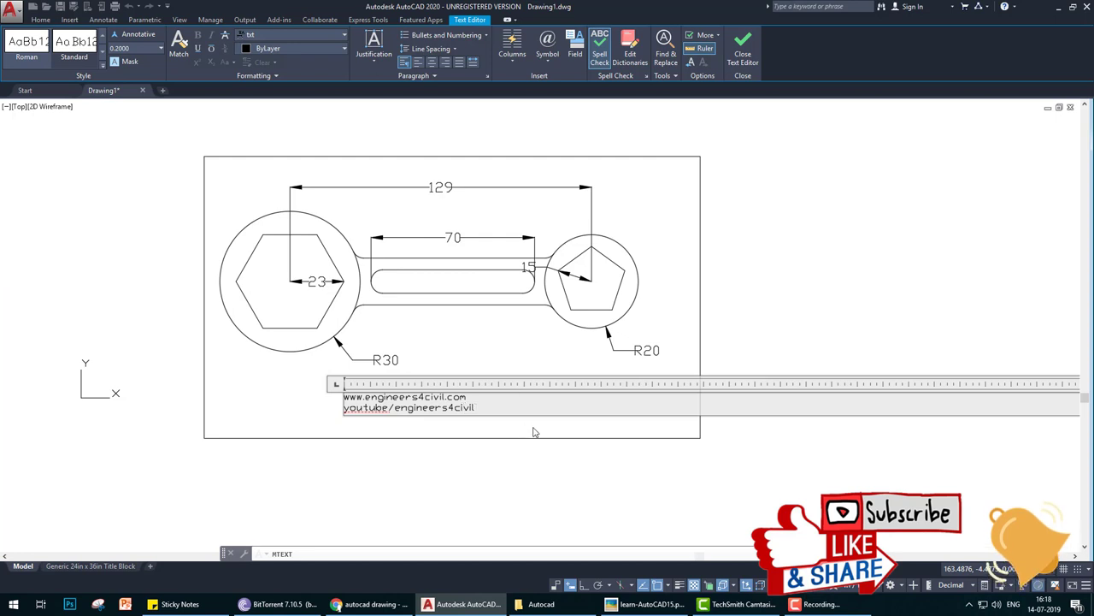
Step: Commit the two-line note and zoom in on it
left_click(534, 432)
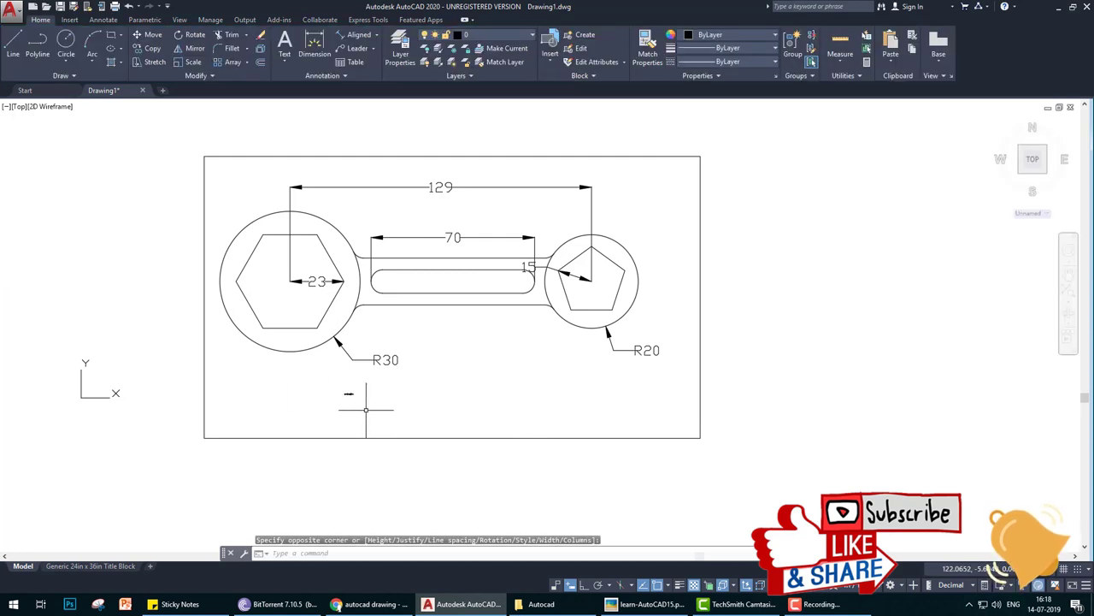
middle_click_drag(366, 409, 286, 325)
scroll(282, 321, "up", 5)
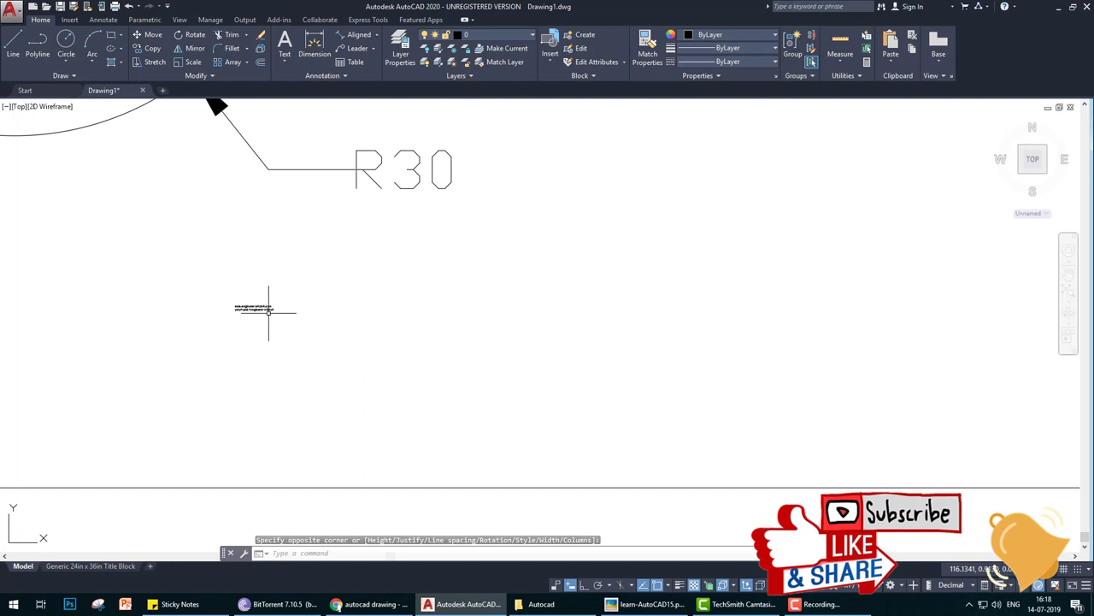
key("Escape")
Step: Edit the note and set both lines to text height 2
type("e")
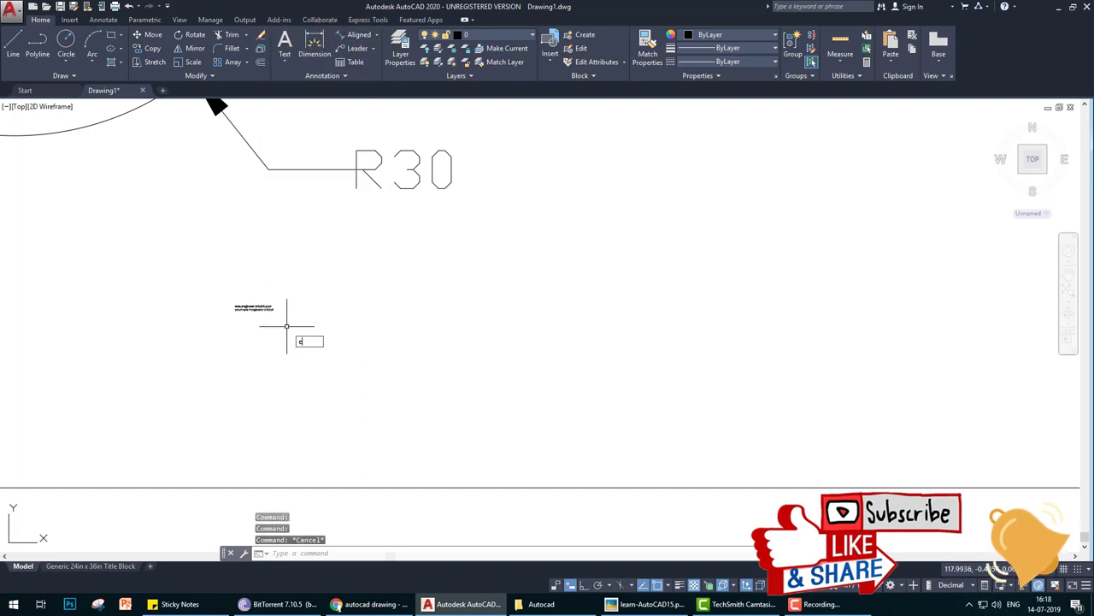
type("d")
key("Return")
left_click(264, 308)
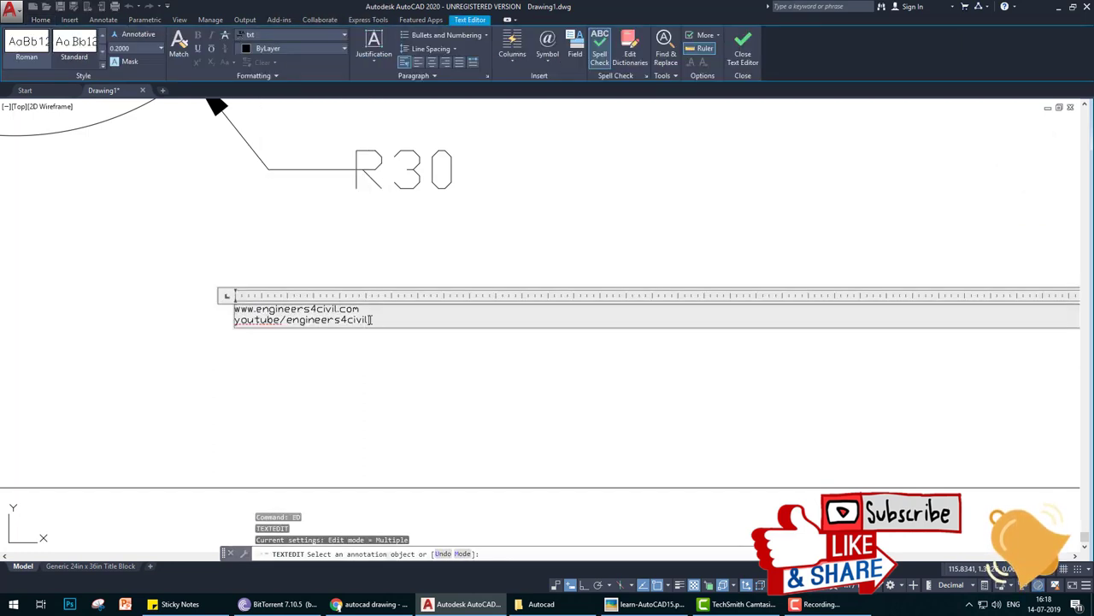
left_click_drag(371, 320, 224, 294)
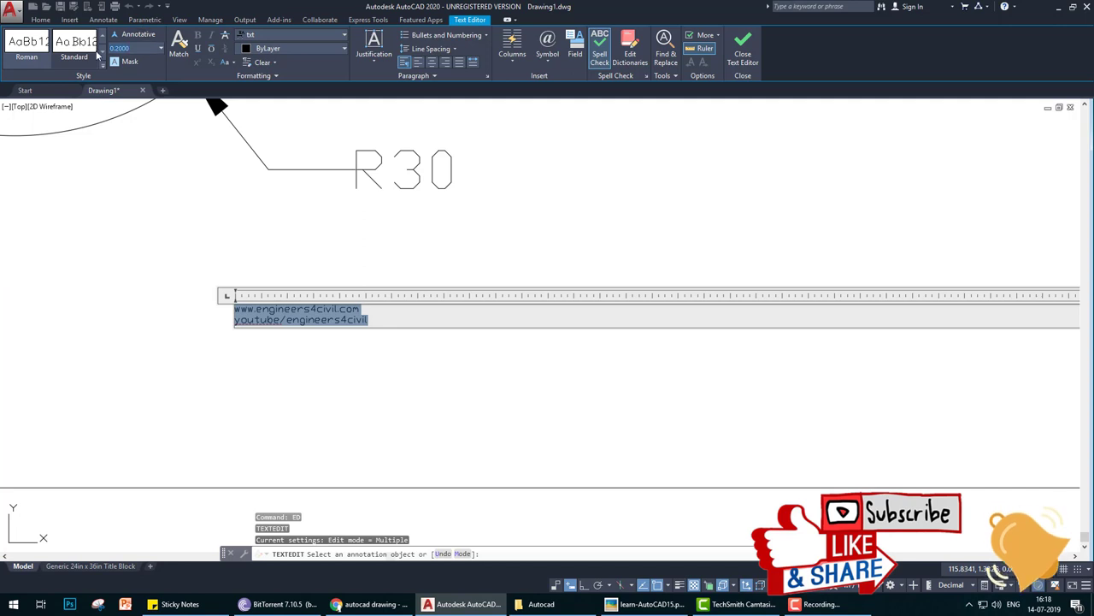
type("5")
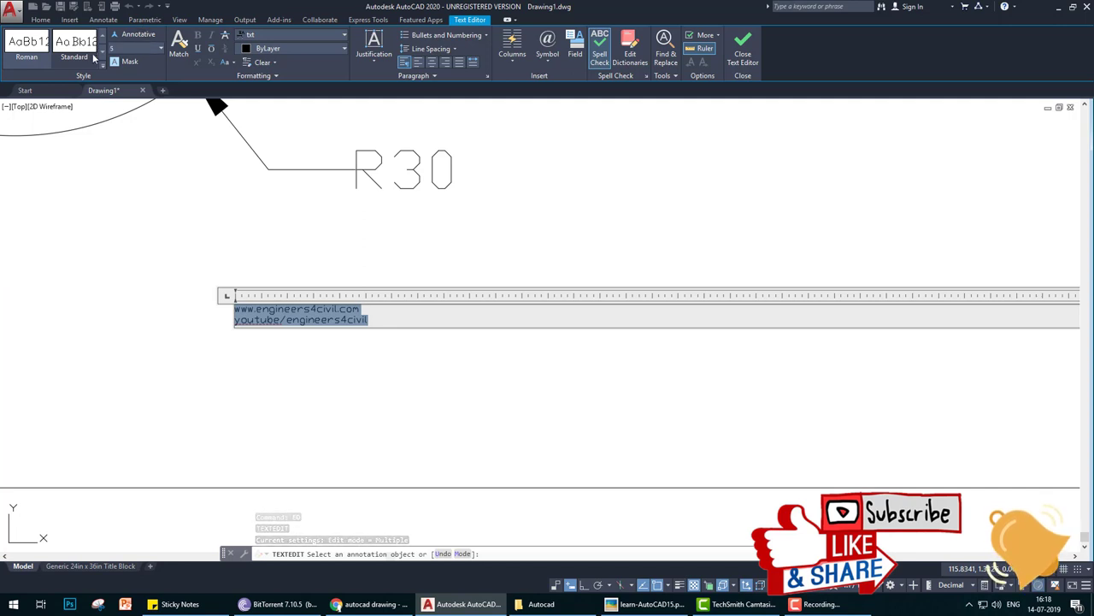
type("0")
key("Return")
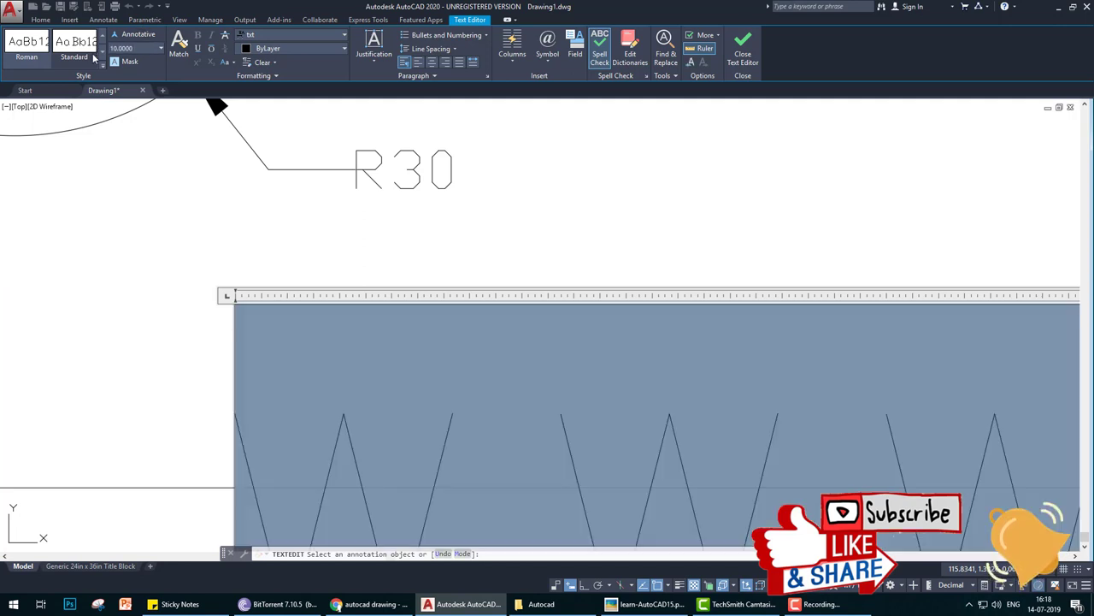
type("5")
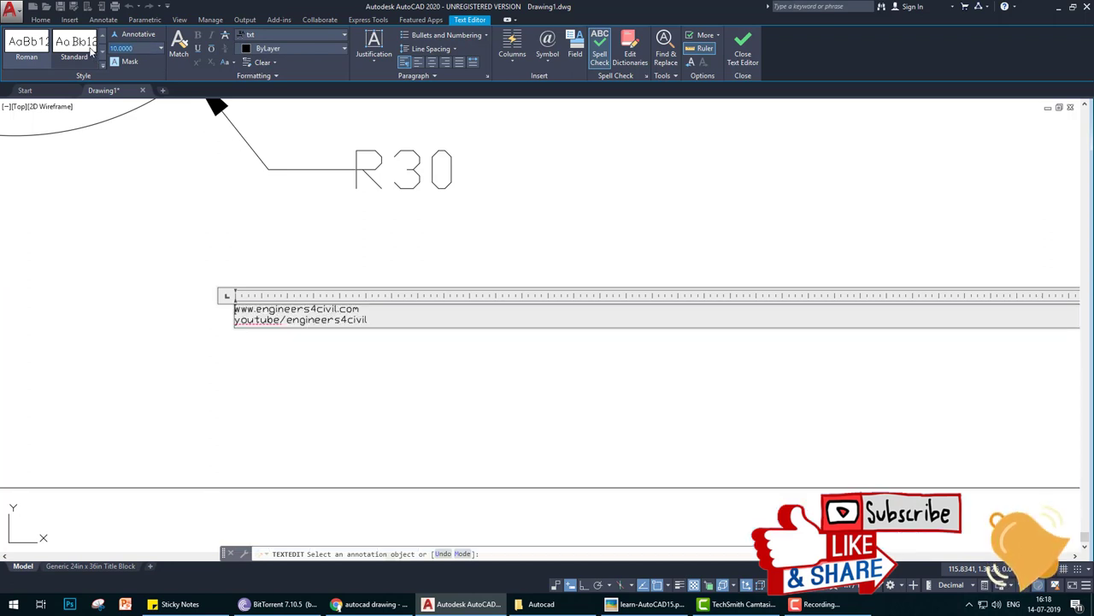
key("Return")
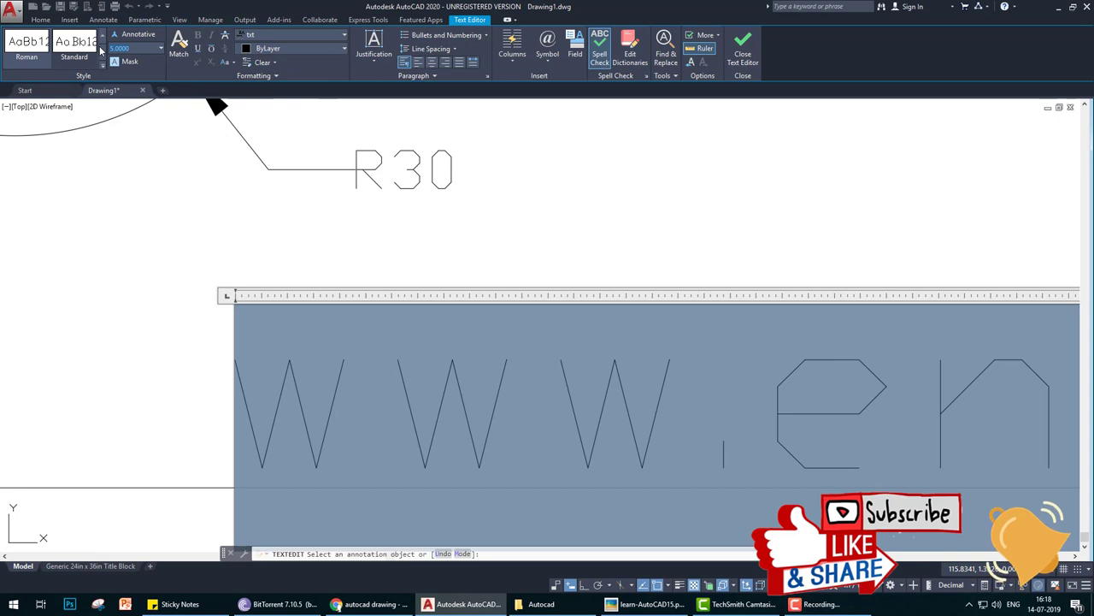
type("2")
key("Return")
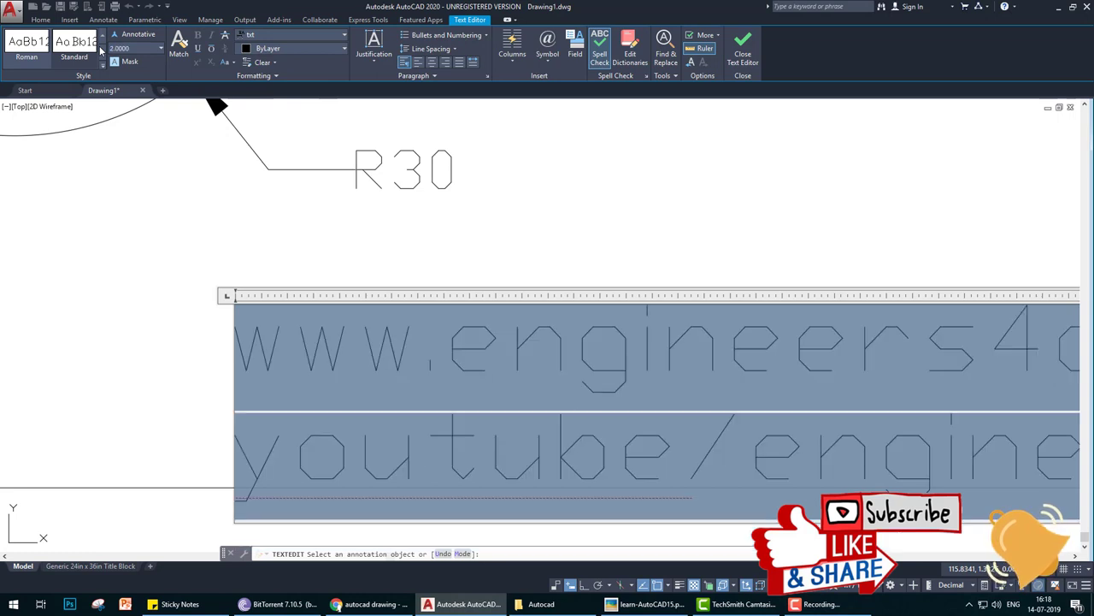
Step: Enlarge both note lines to text height 6 and finish editing
left_click(183, 208)
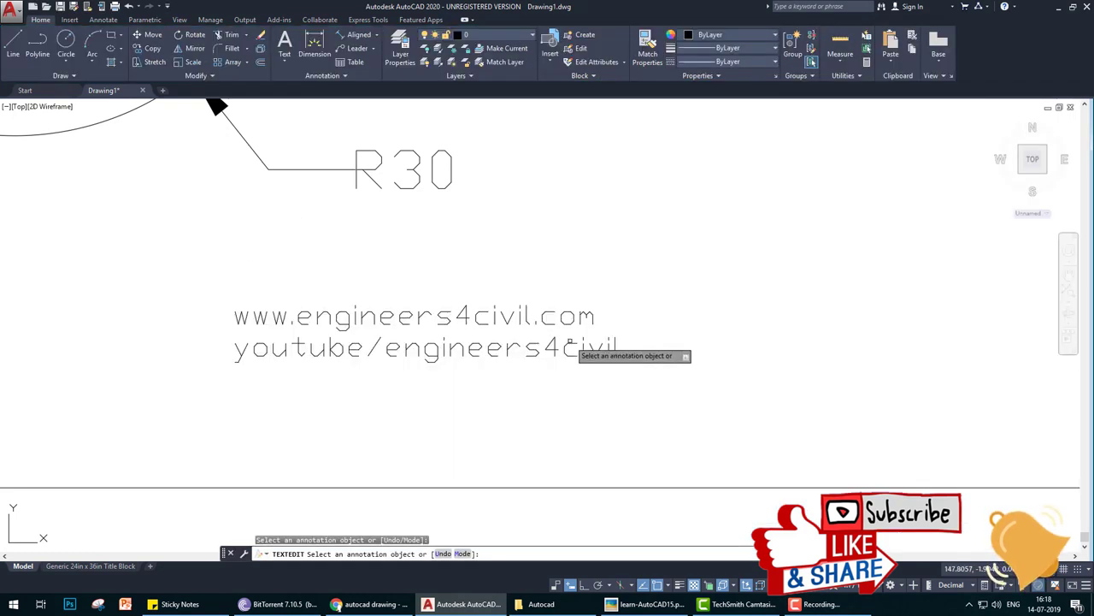
scroll(419, 283, "down", 3)
left_click(421, 304)
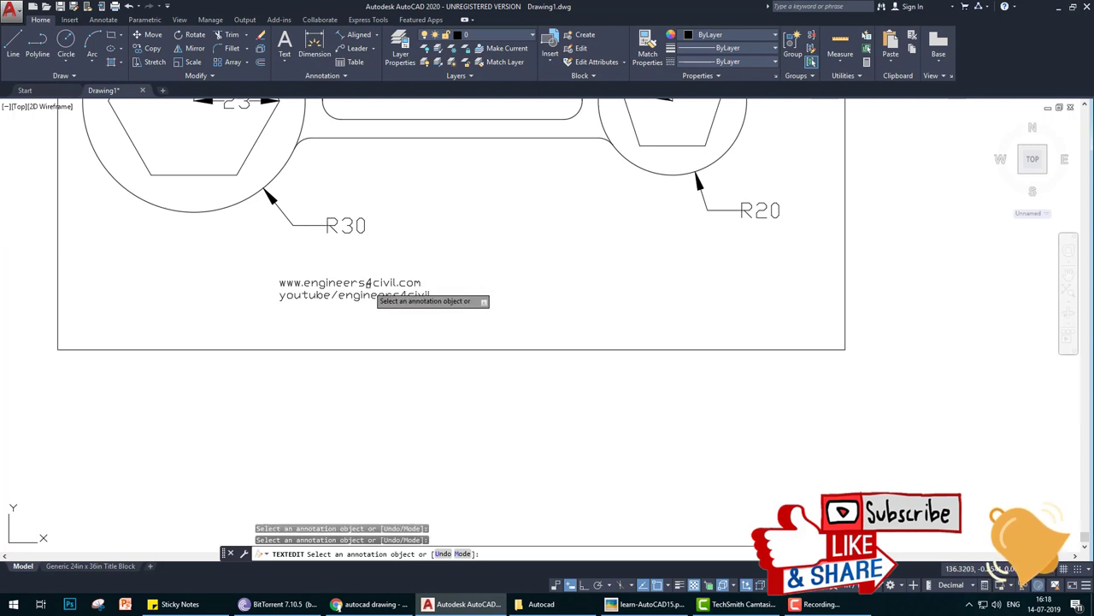
left_click(421, 294)
left_click_drag(430, 295, 229, 102)
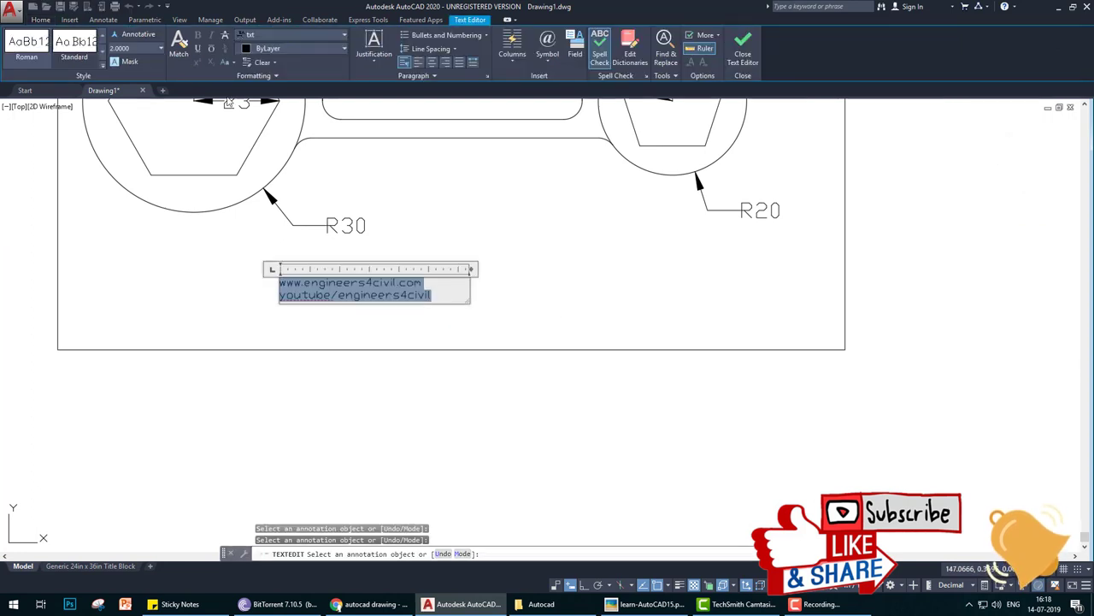
type("6")
key("Return")
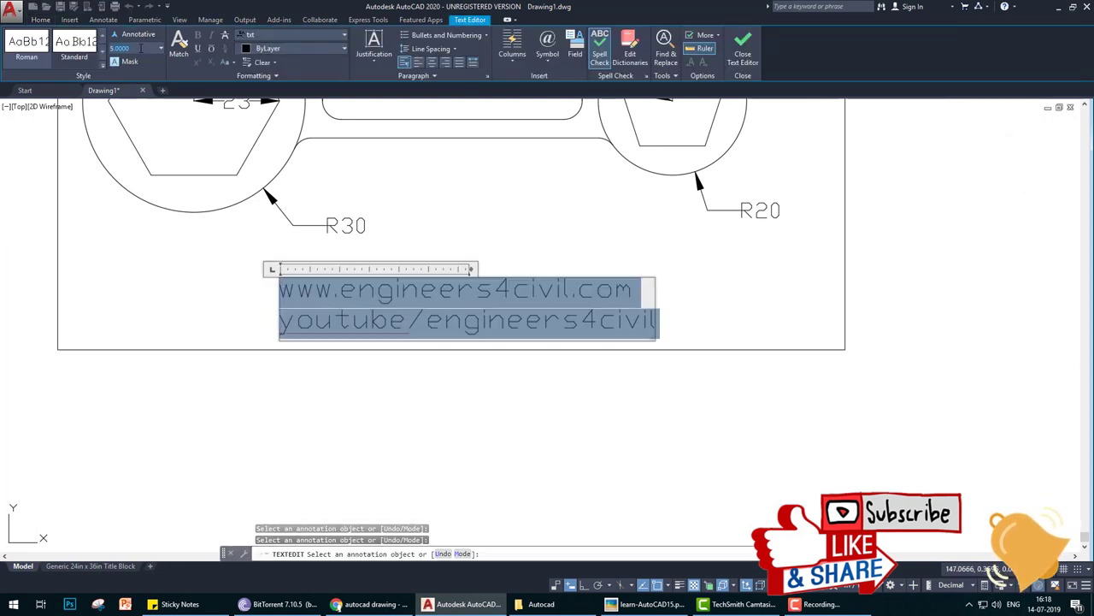
left_click(725, 276)
scroll(689, 299, "down", 2)
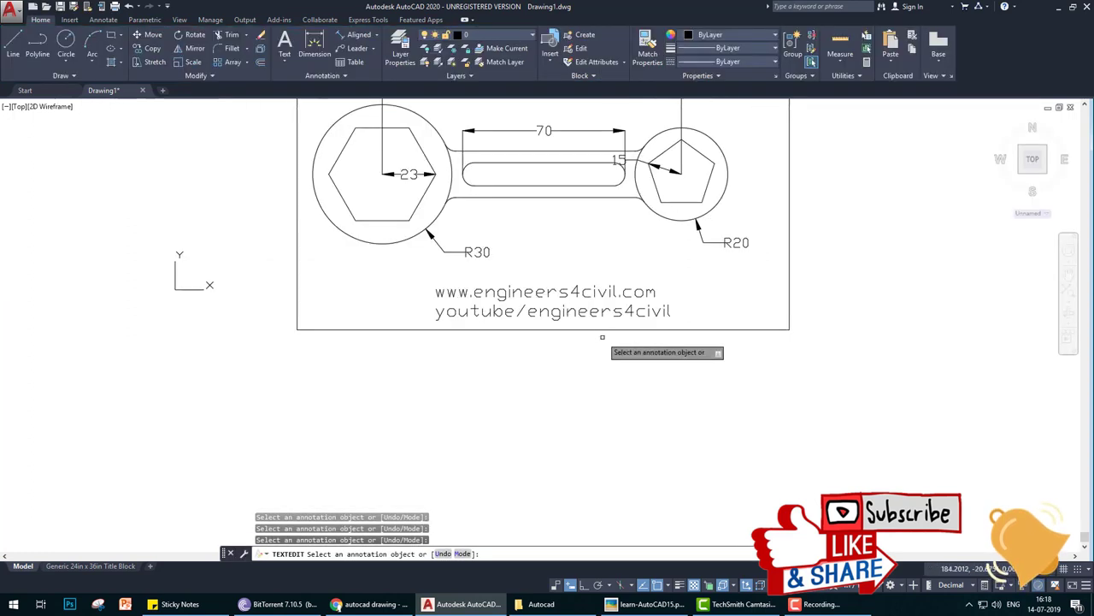
scroll(633, 306, "up", 2)
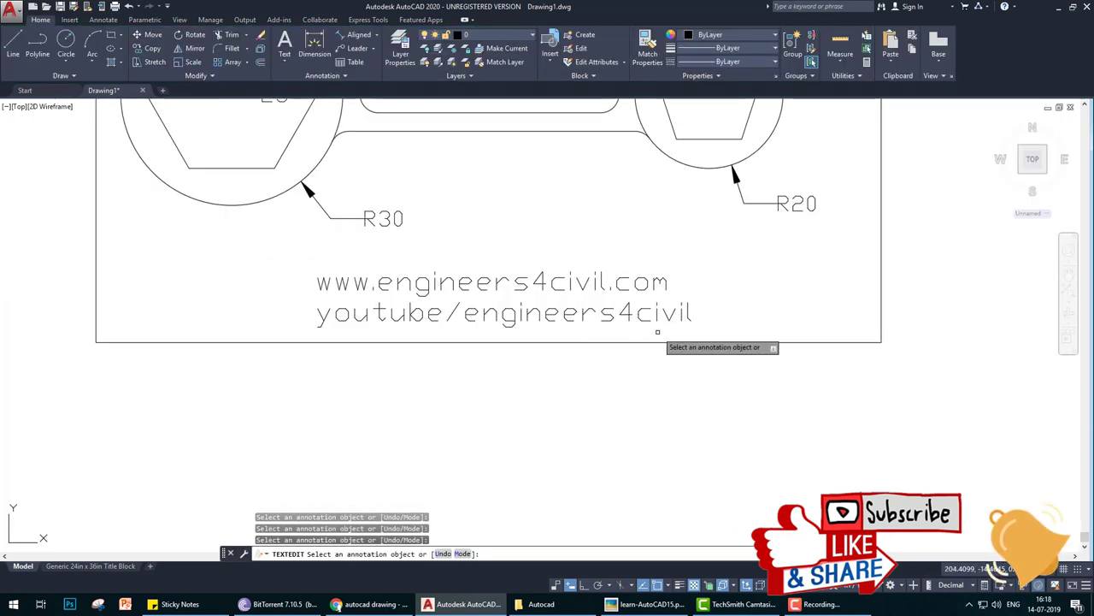
scroll(656, 332, "down", 2)
key("Escape")
key("Escape")
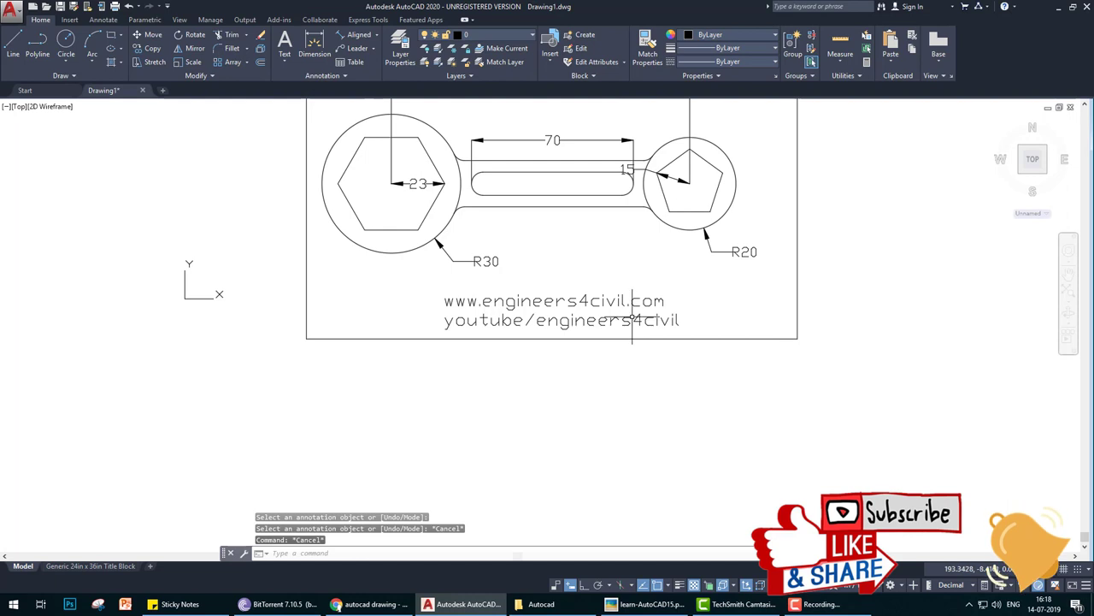
middle_click_drag(693, 322, 619, 443)
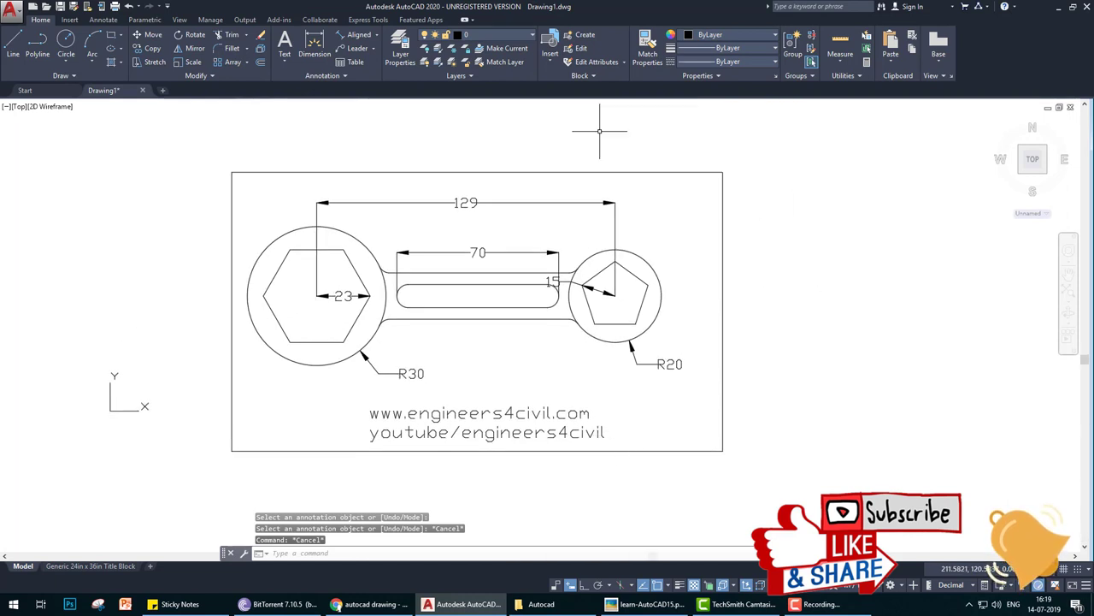